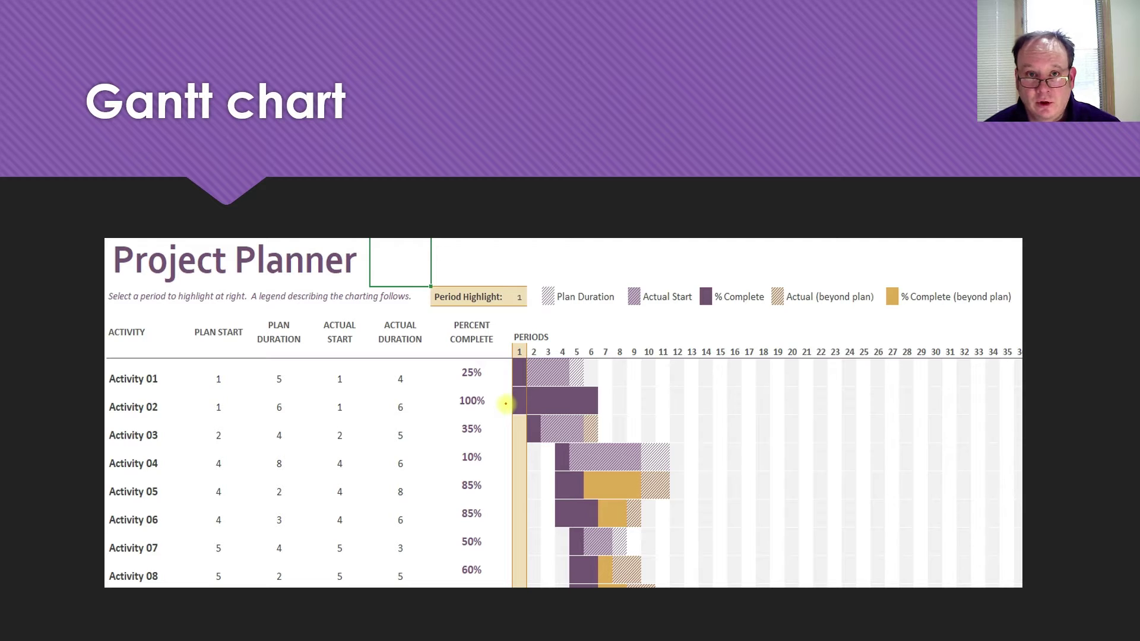
pyautogui.press('Right')
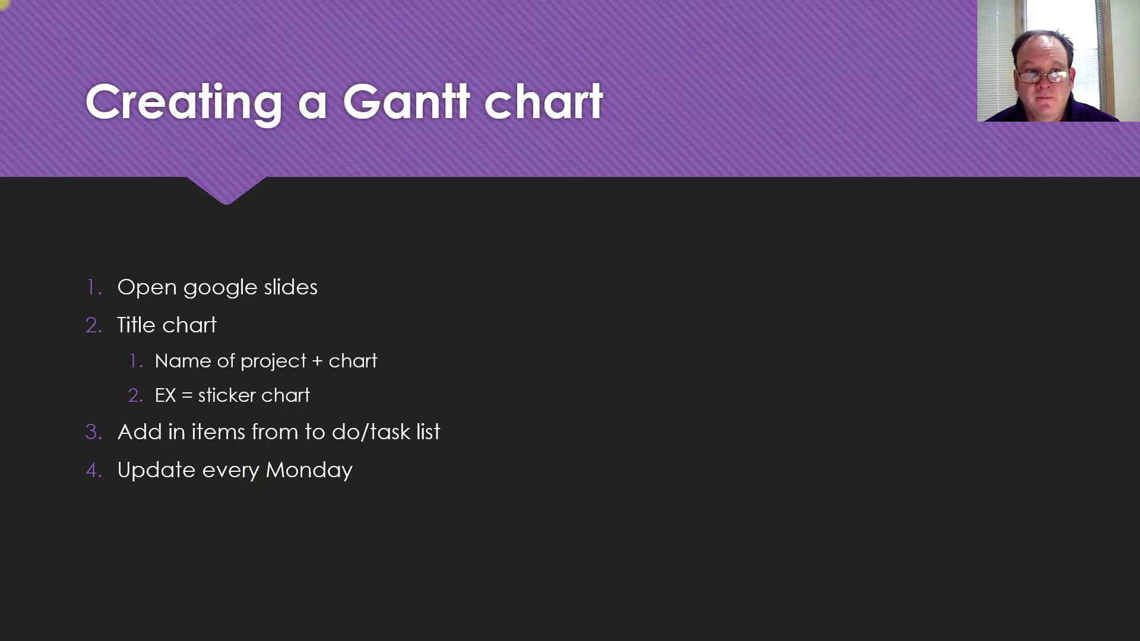
pyautogui.press('Left')
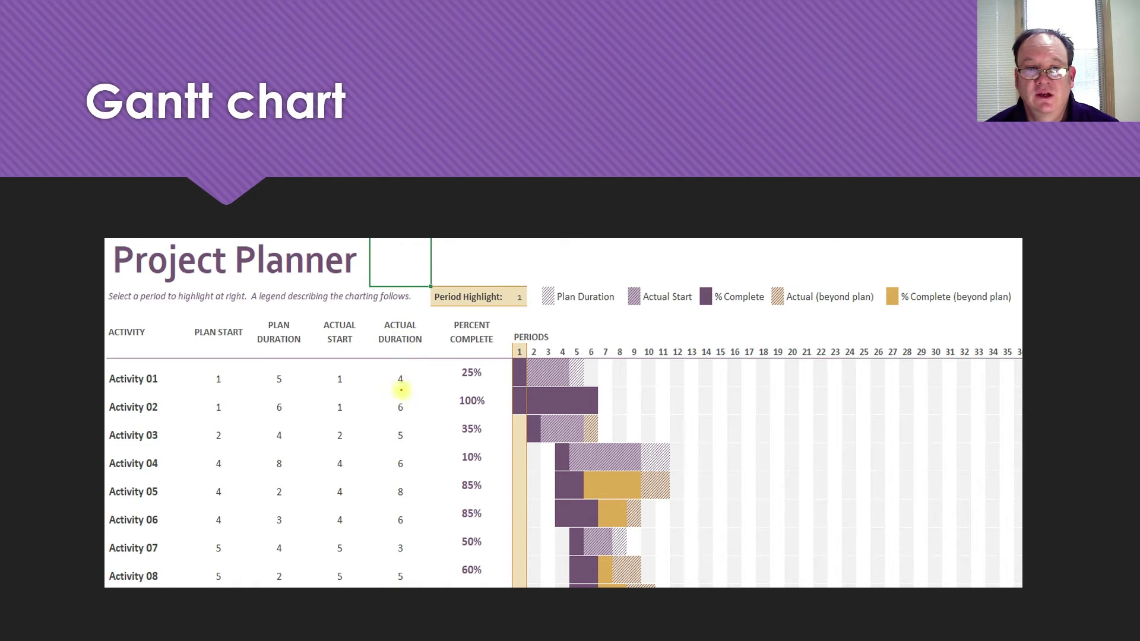
pyautogui.press('Right')
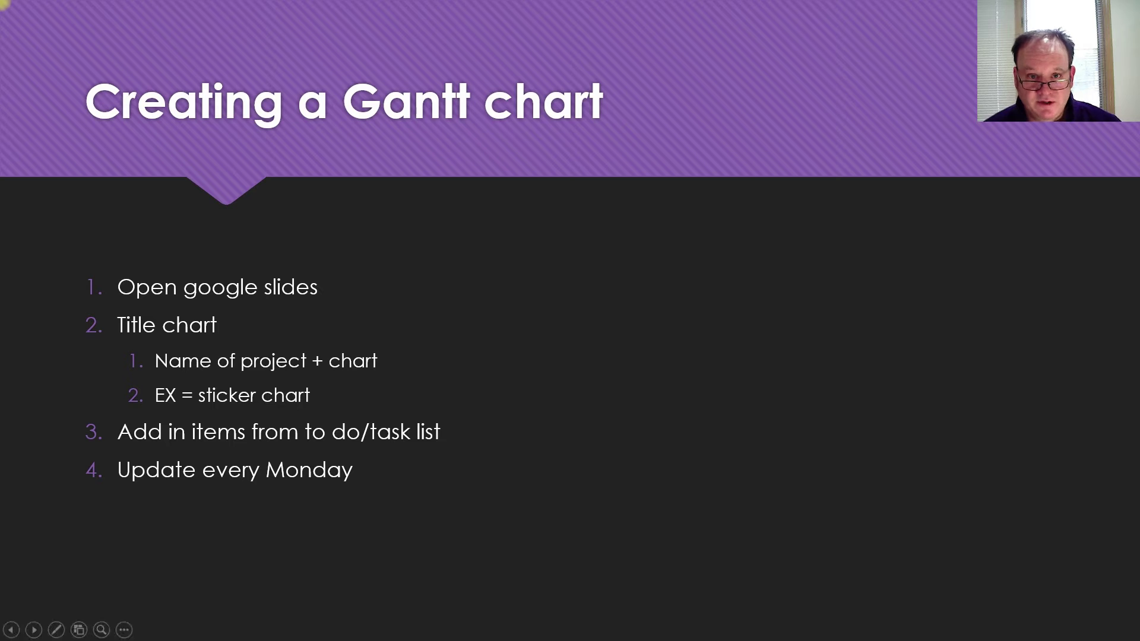
pyautogui.click(473, 310)
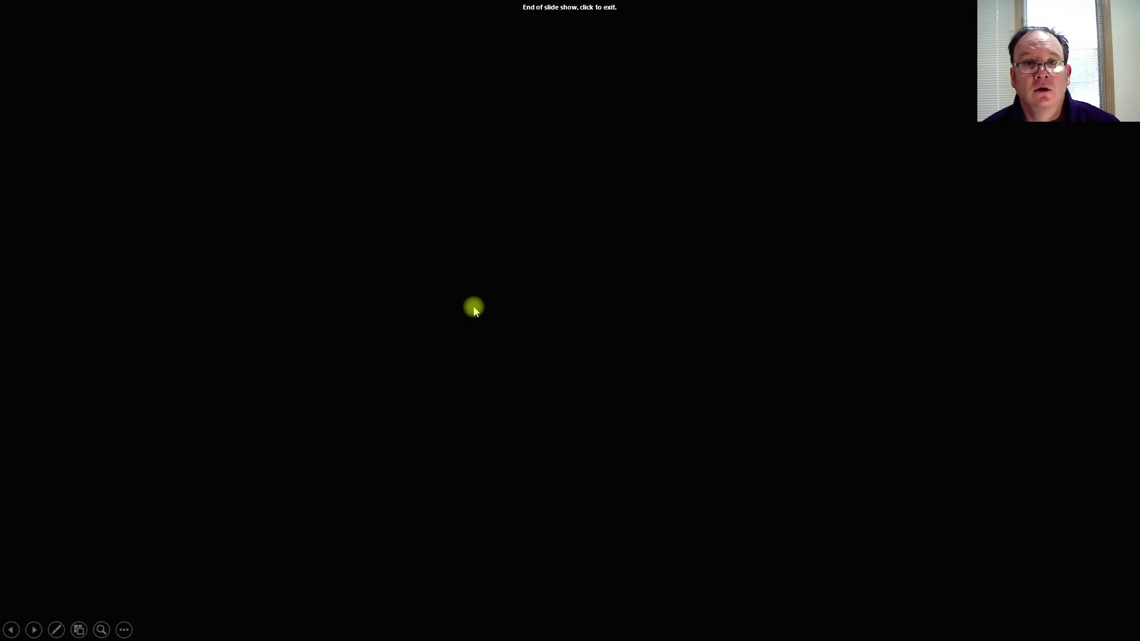
pyautogui.click(473, 310)
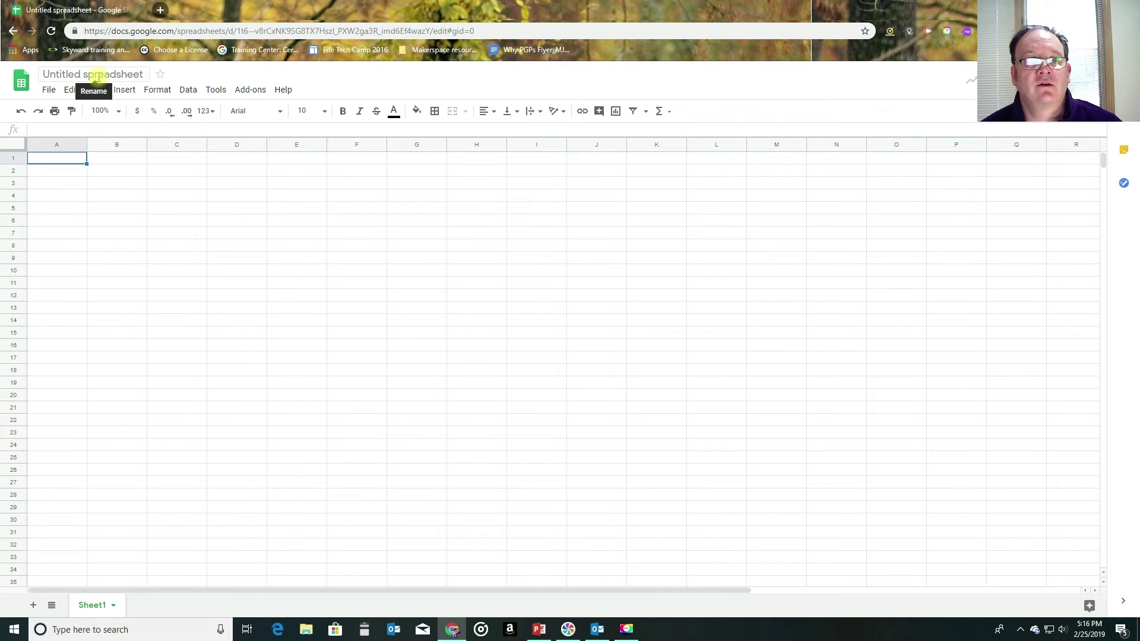
# Rename the untitled spreadsheet to "Sticker Gantt chart".
pyautogui.click(97, 77)
pyautogui.write('Stcker')
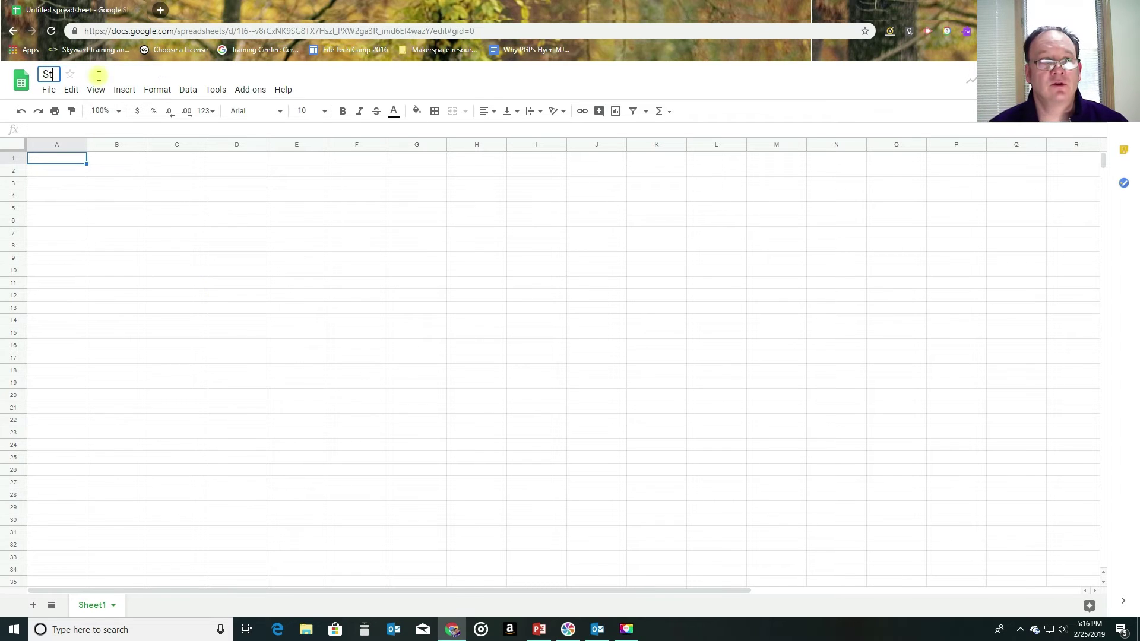
pyautogui.press('BackSpace')
pyautogui.press('BackSpace')
pyautogui.press('BackSpace')
pyautogui.press('BackSpace')
pyautogui.write('icker cha')
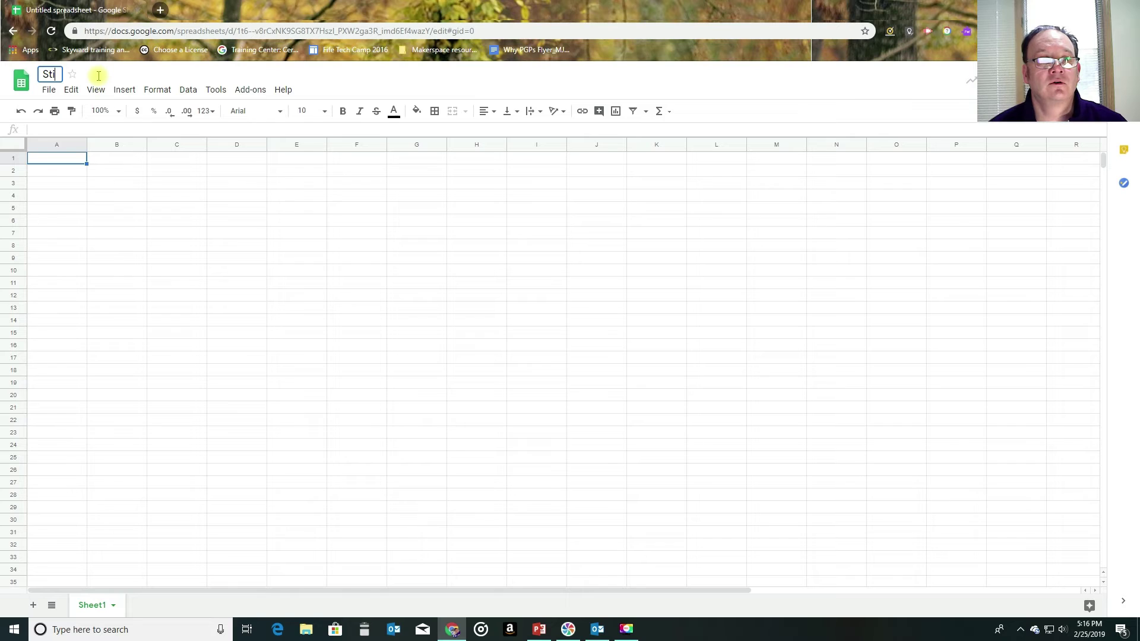
pyautogui.press('BackSpace')
pyautogui.press('BackSpace')
pyautogui.press('BackSpace')
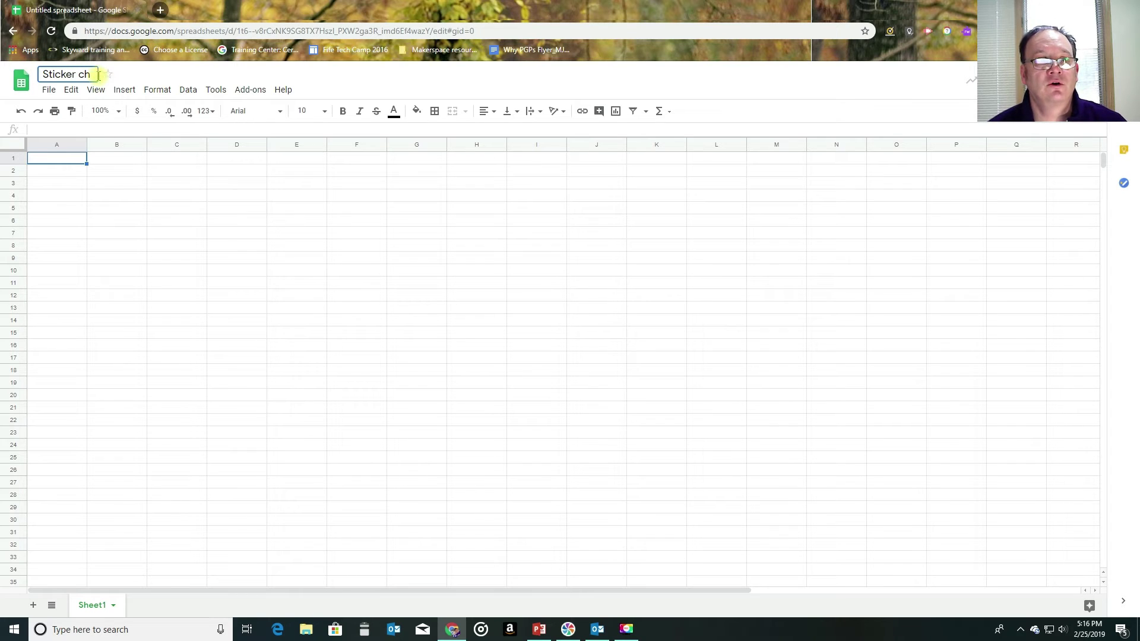
pyautogui.write('Gantt chart')
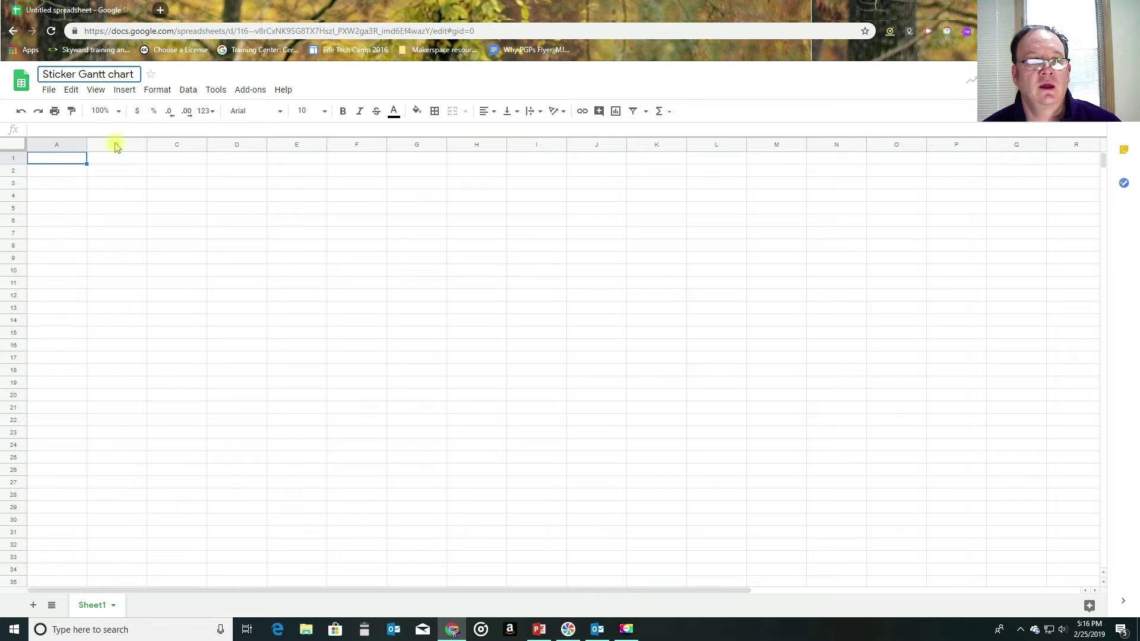
# Enter the bold column heading "Activity" in cell A1.
pyautogui.click(62, 163)
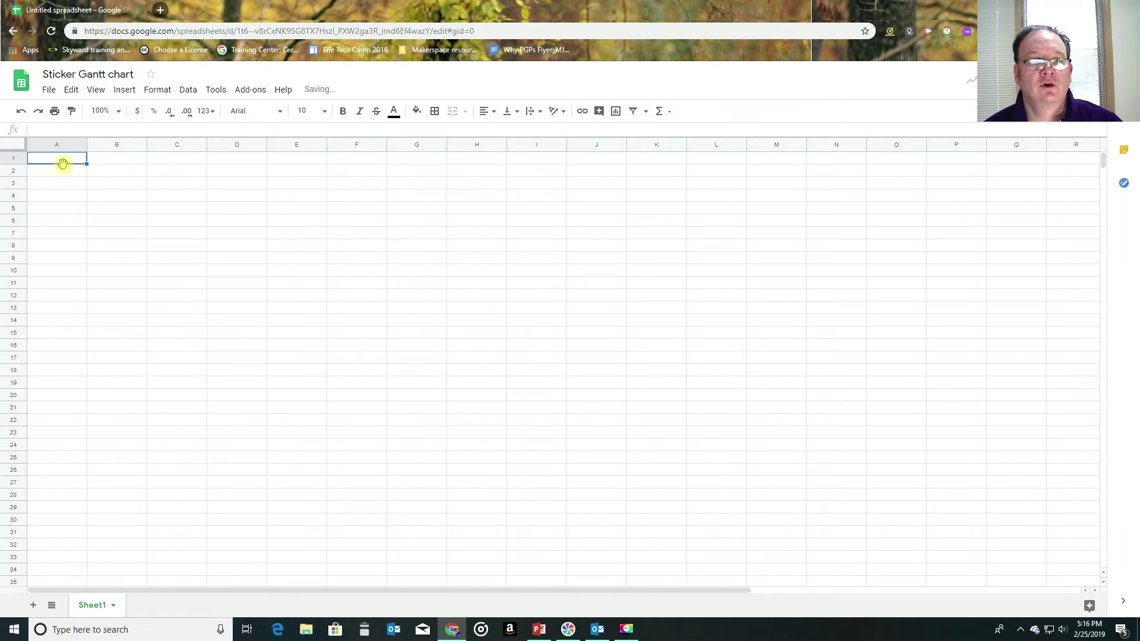
pyautogui.hotkey('ctrl', 'b')
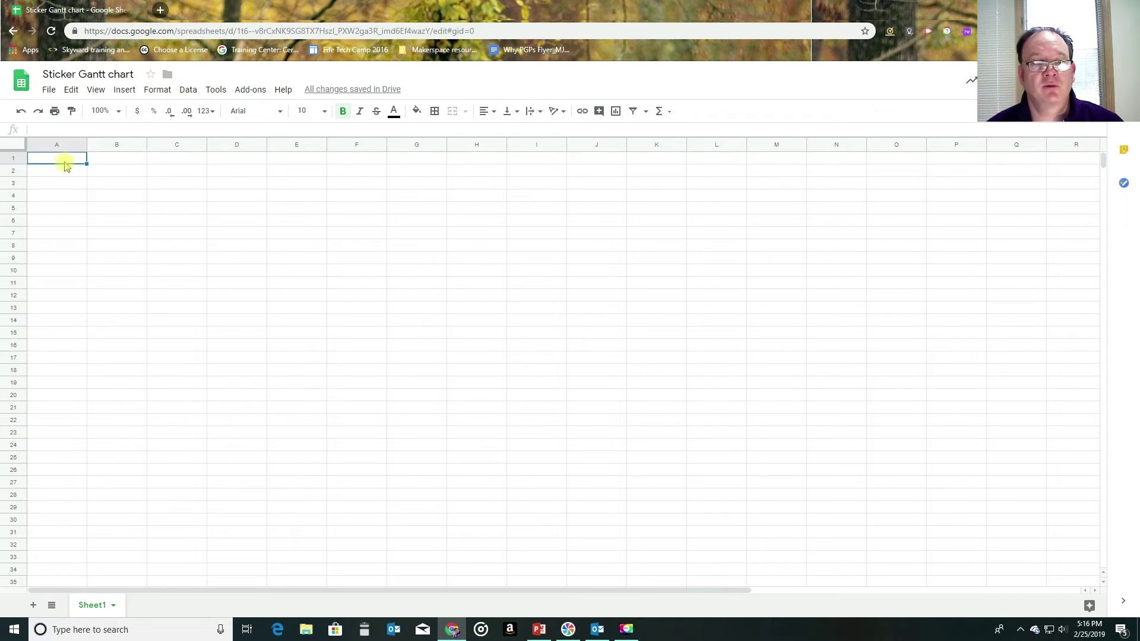
pyautogui.write('a')
pyautogui.press('BackSpace')
pyautogui.write('AC')
pyautogui.press('BackSpace')
pyautogui.press('BackSpace')
pyautogui.write('Planne')
pyautogui.press('BackSpace')
pyautogui.press('BackSpace')
pyautogui.press('BackSpace')
pyautogui.press('BackSpace')
pyautogui.press('BackSpace')
pyautogui.press('BackSpace')
pyautogui.write('Activity')
pyautogui.press('Tab')
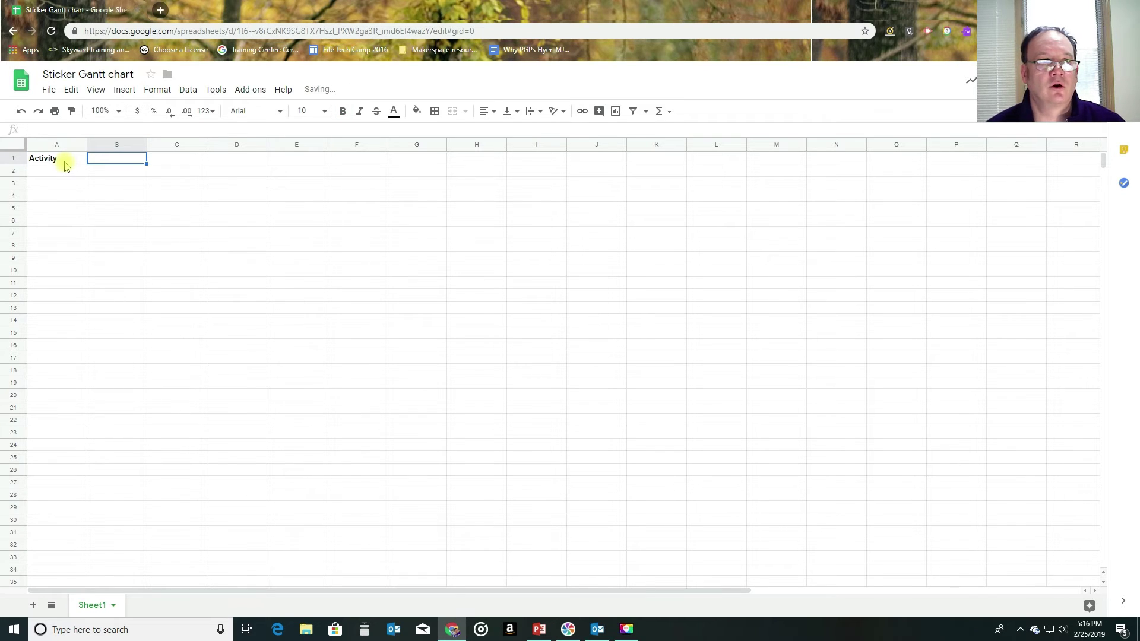
# Extend the heading in cell A1 to "Activity/Task" and make all of row 1 bold.
pyautogui.click(66, 165)
pyautogui.click(76, 129)
pyautogui.write('/Tas')
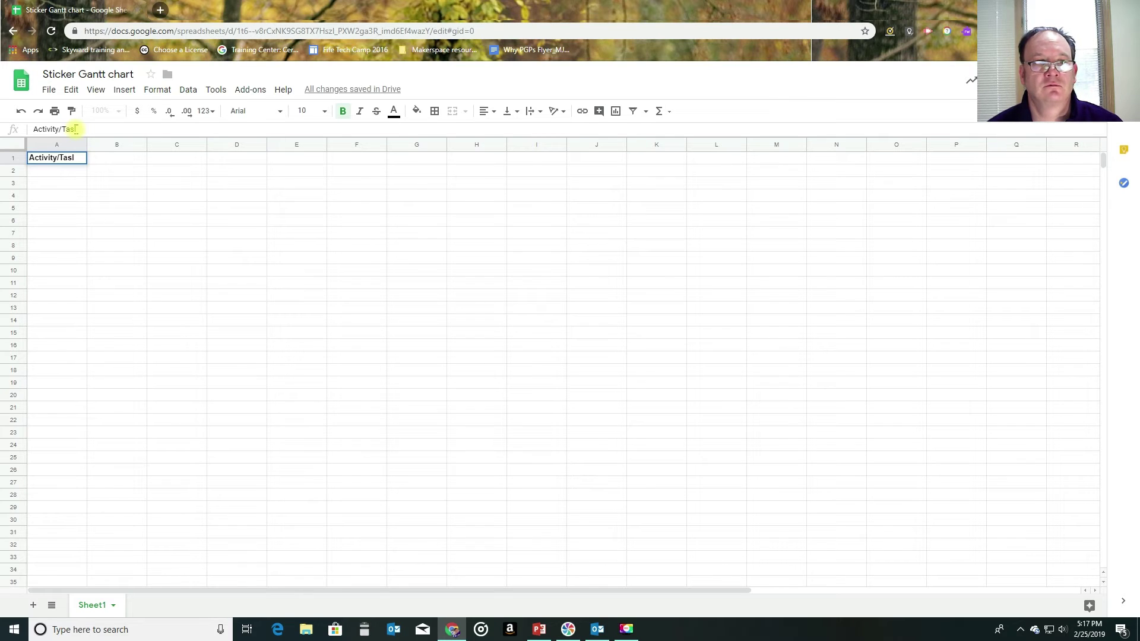
pyautogui.press('Tab')
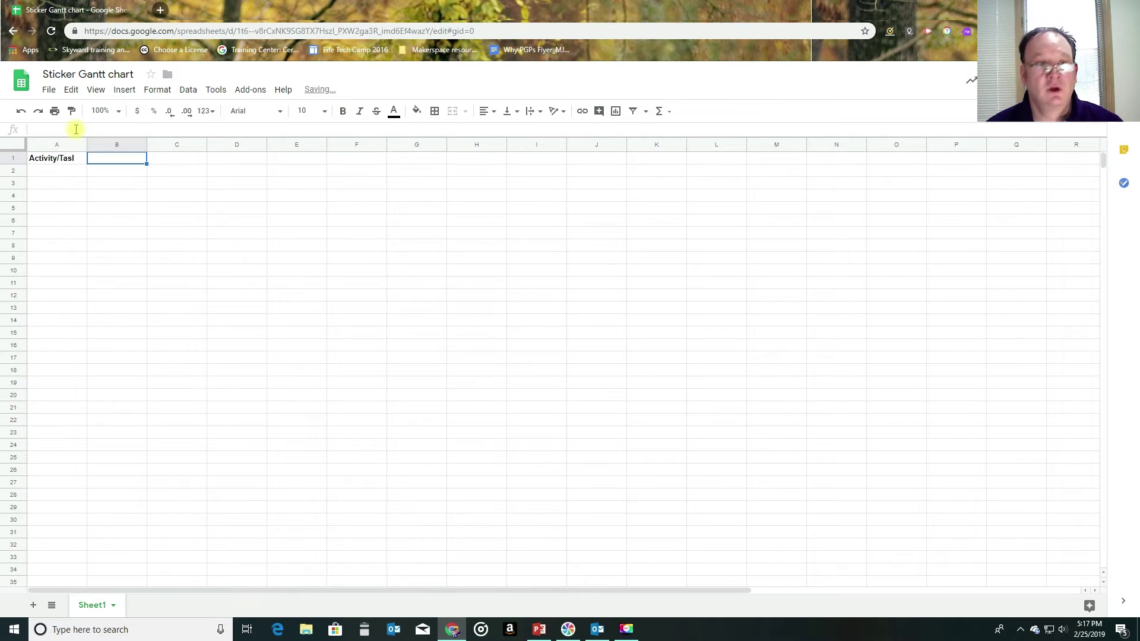
pyautogui.press('Left')
pyautogui.click(89, 128)
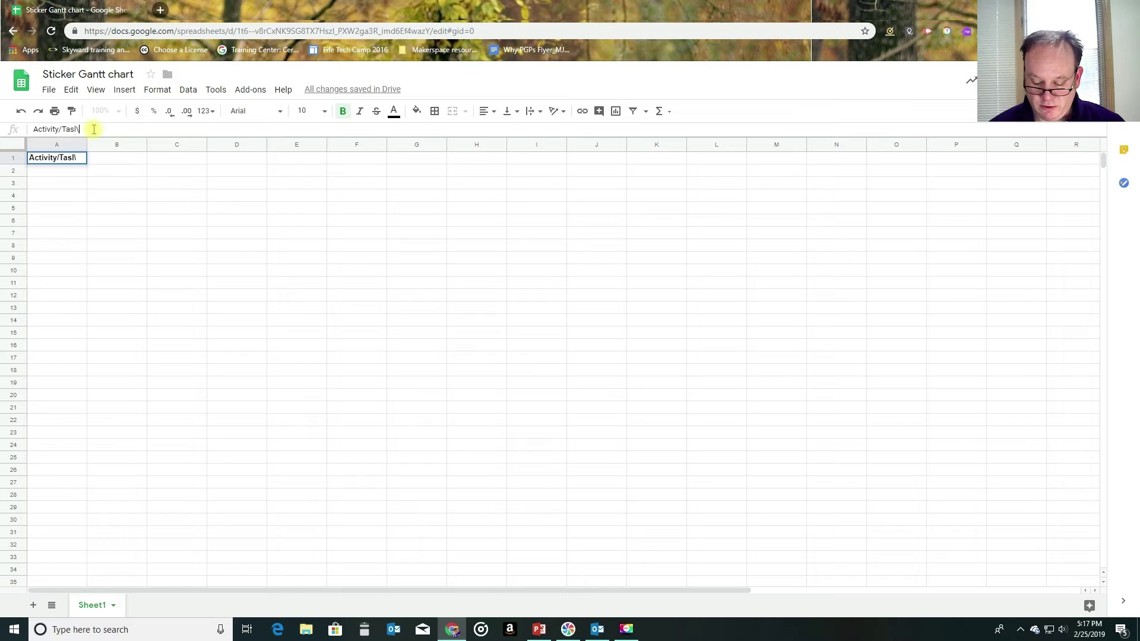
pyautogui.write('k')
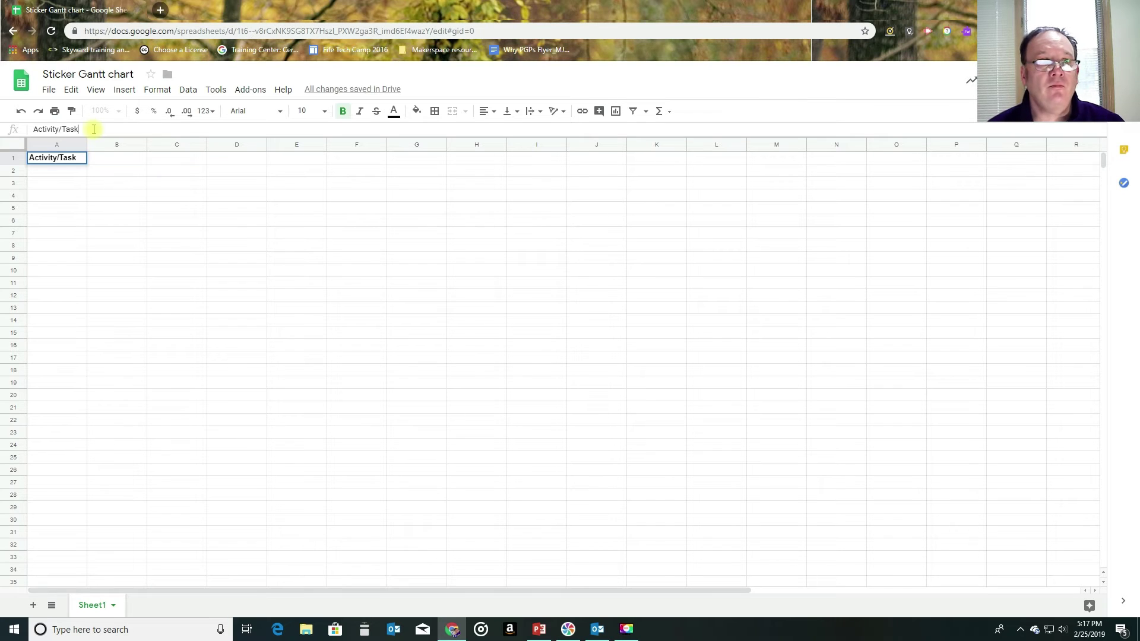
pyautogui.press('Tab')
pyautogui.click(18, 158)
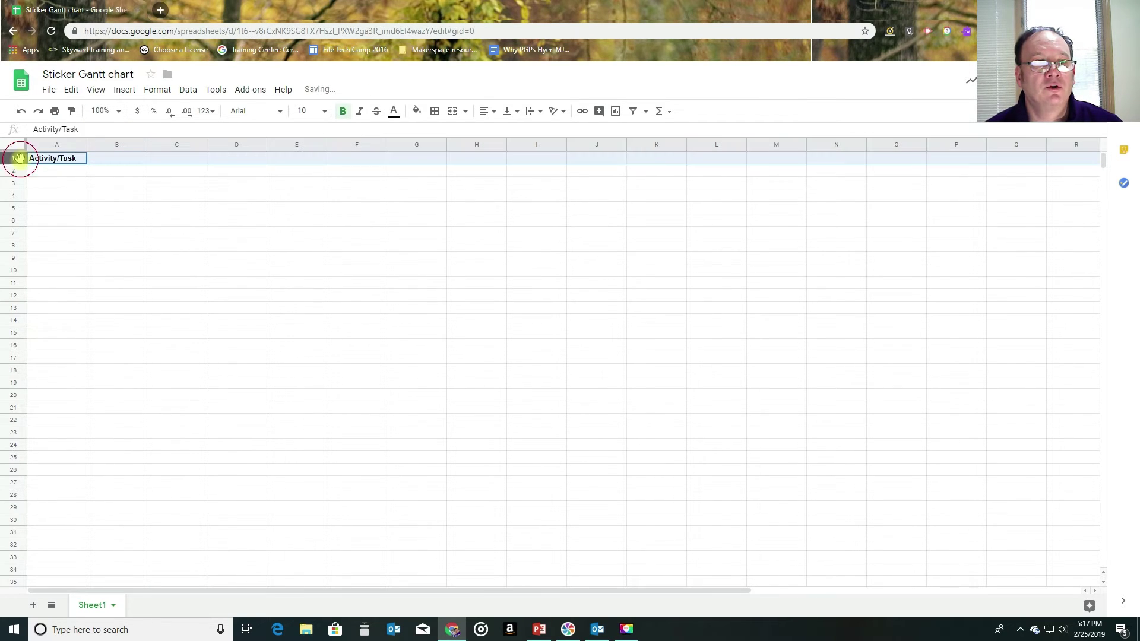
pyautogui.click(342, 111)
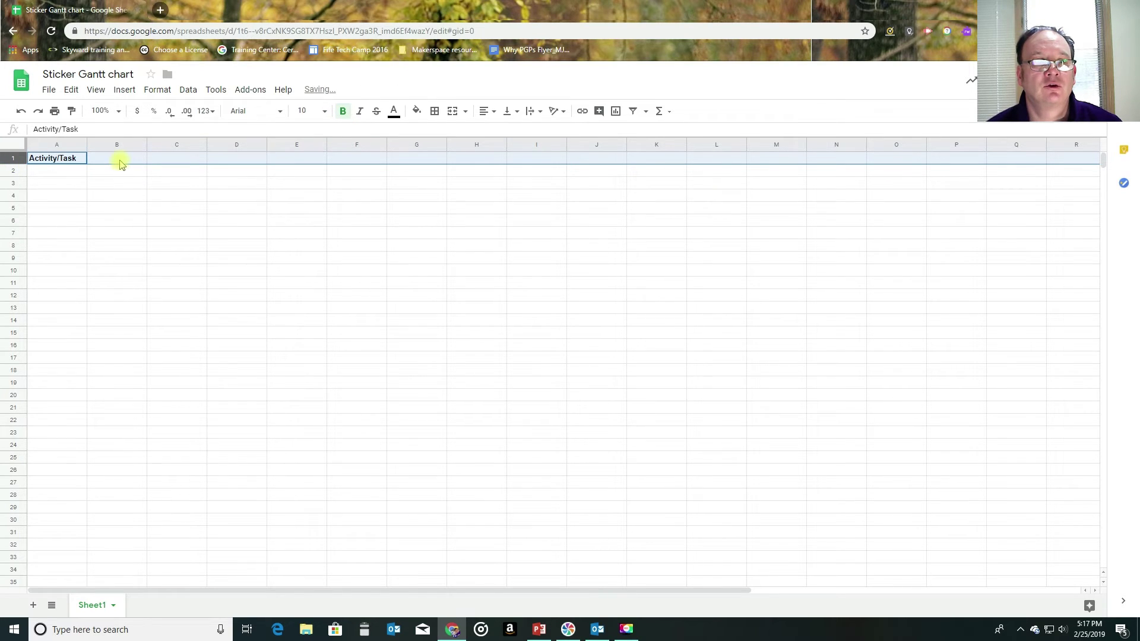
# Enter the heading "Plan start (Week)" in cell B1.
pyautogui.click(121, 159)
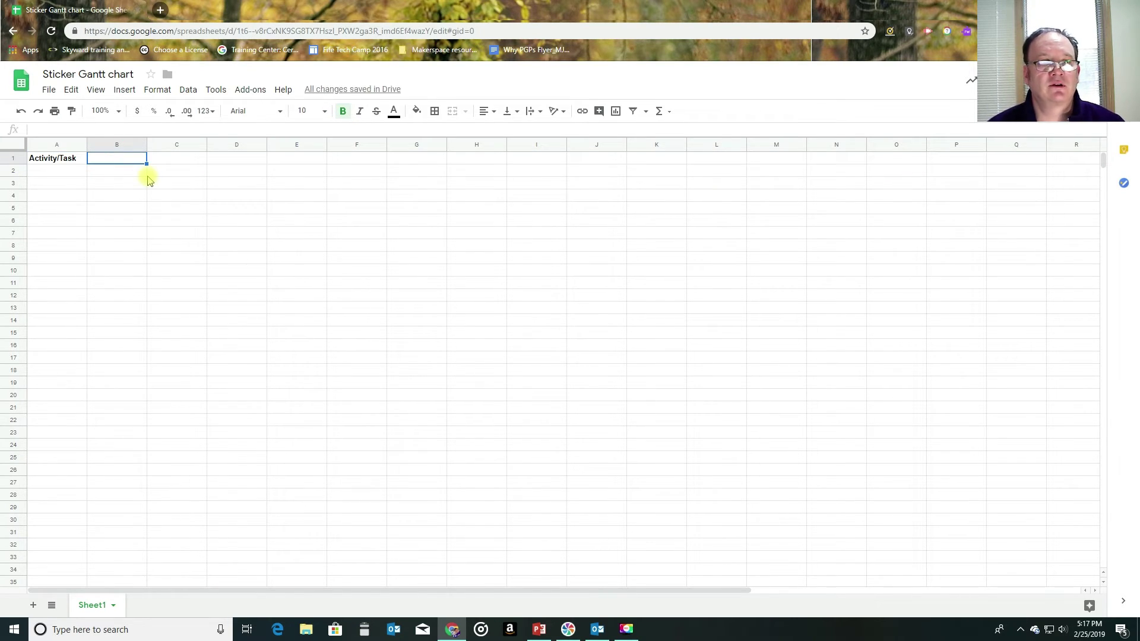
pyautogui.write('Plan star')
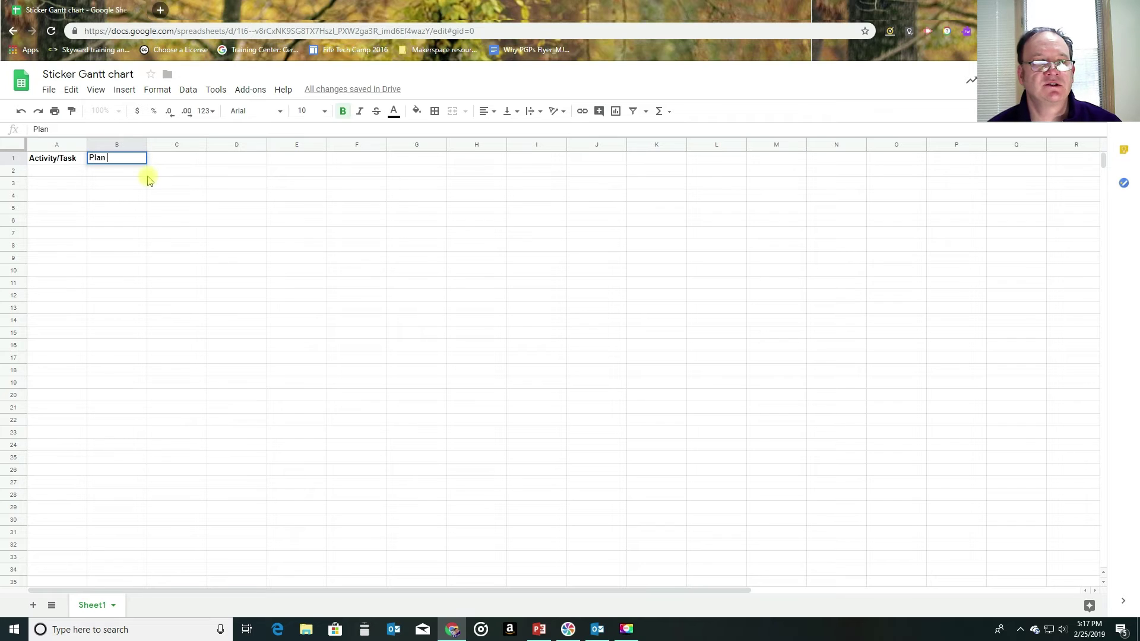
pyautogui.press('BackSpace')
pyautogui.press('BackSpace')
pyautogui.press('BackSpace')
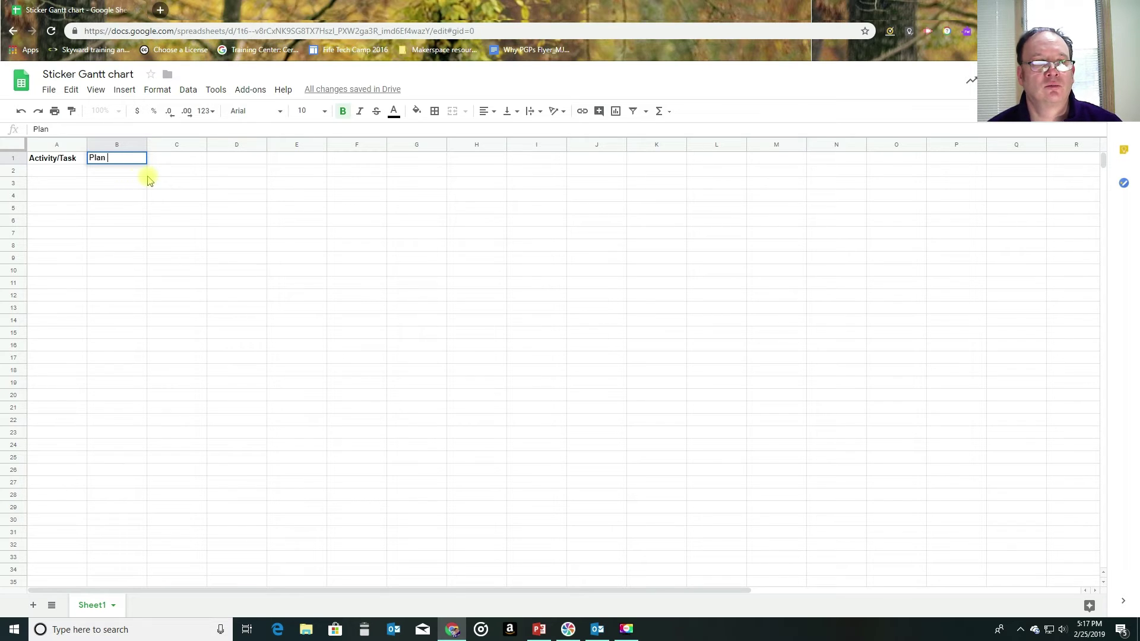
pyautogui.write('start Week')
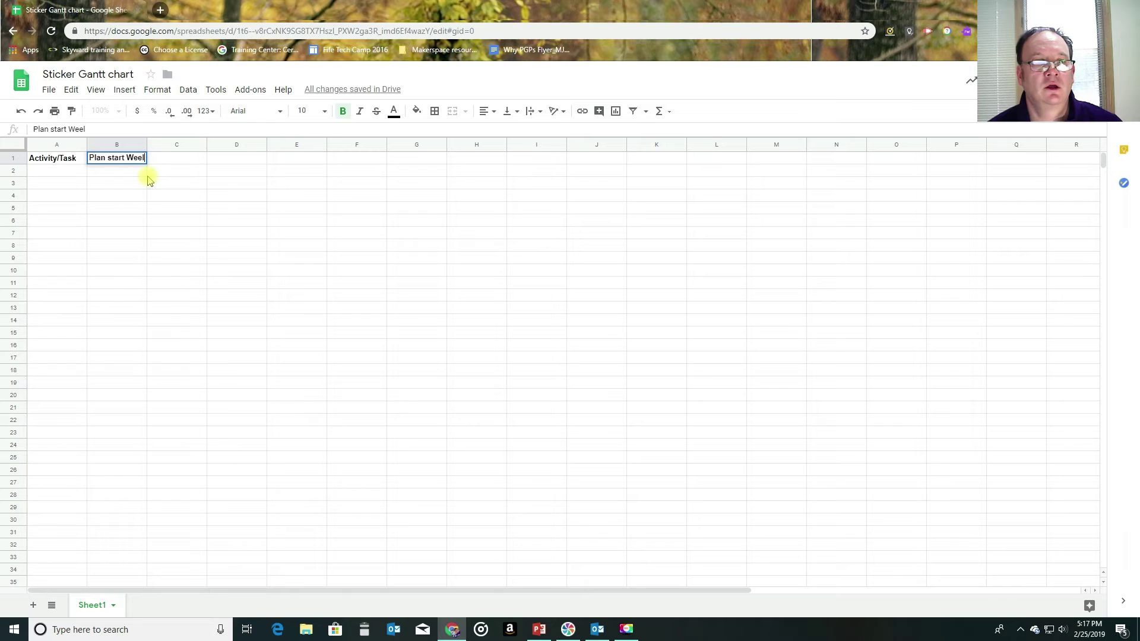
pyautogui.press('Tab')
pyautogui.click(140, 158)
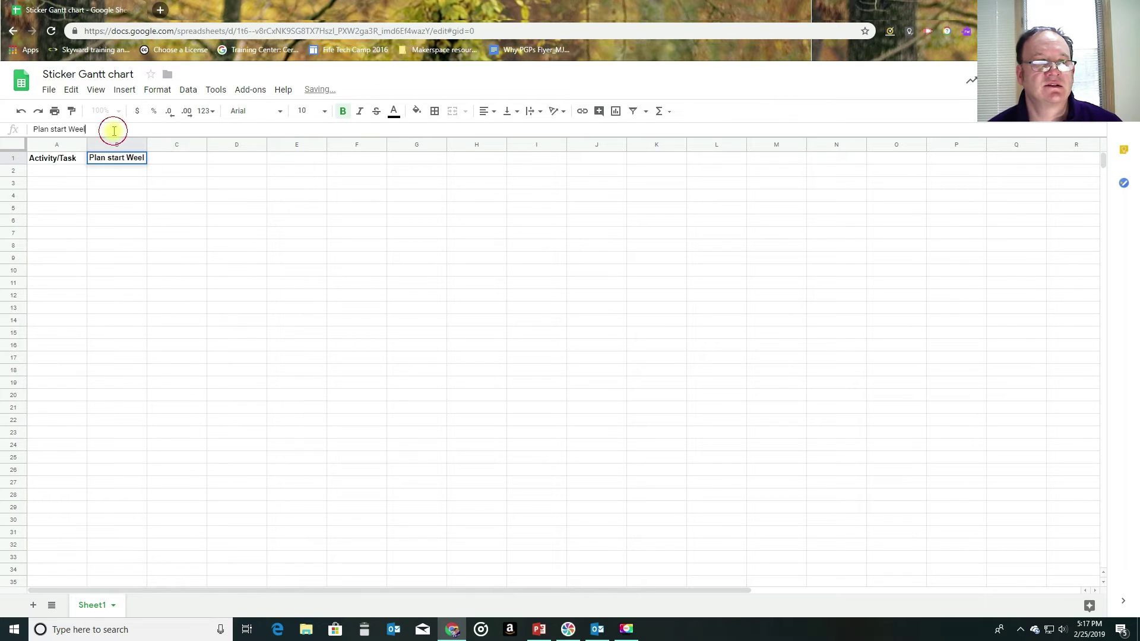
pyautogui.click(114, 130)
pyautogui.press('BackSpace')
pyautogui.press('BackSpace')
pyautogui.press('BackSpace')
pyautogui.press('BackSpace')
pyautogui.write(')O')
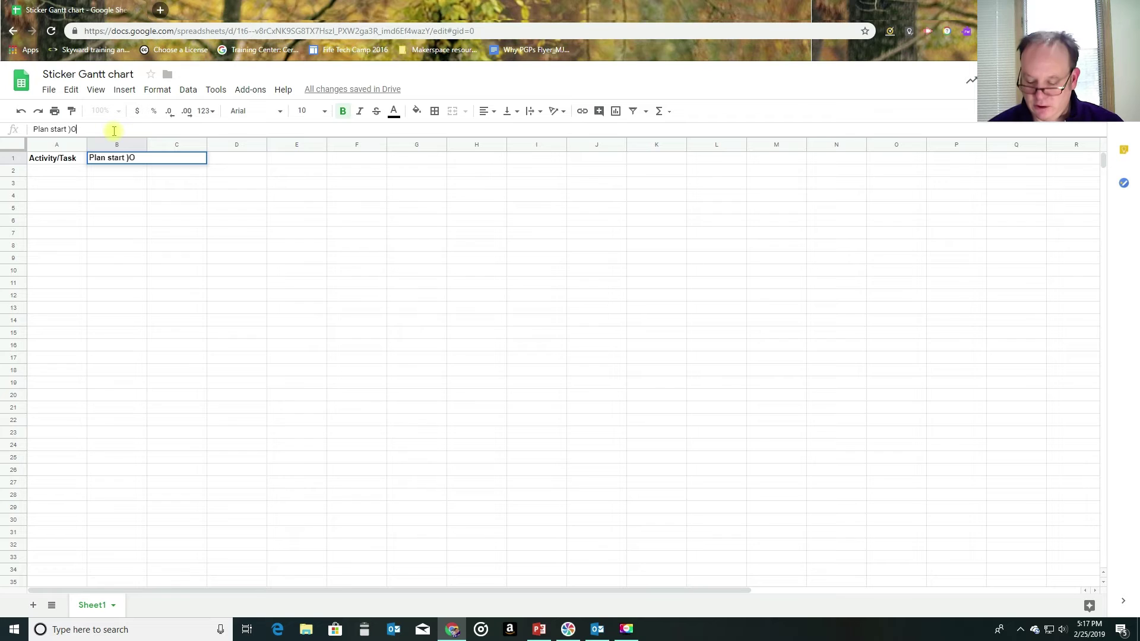
pyautogui.press('BackSpace')
pyautogui.press('BackSpace')
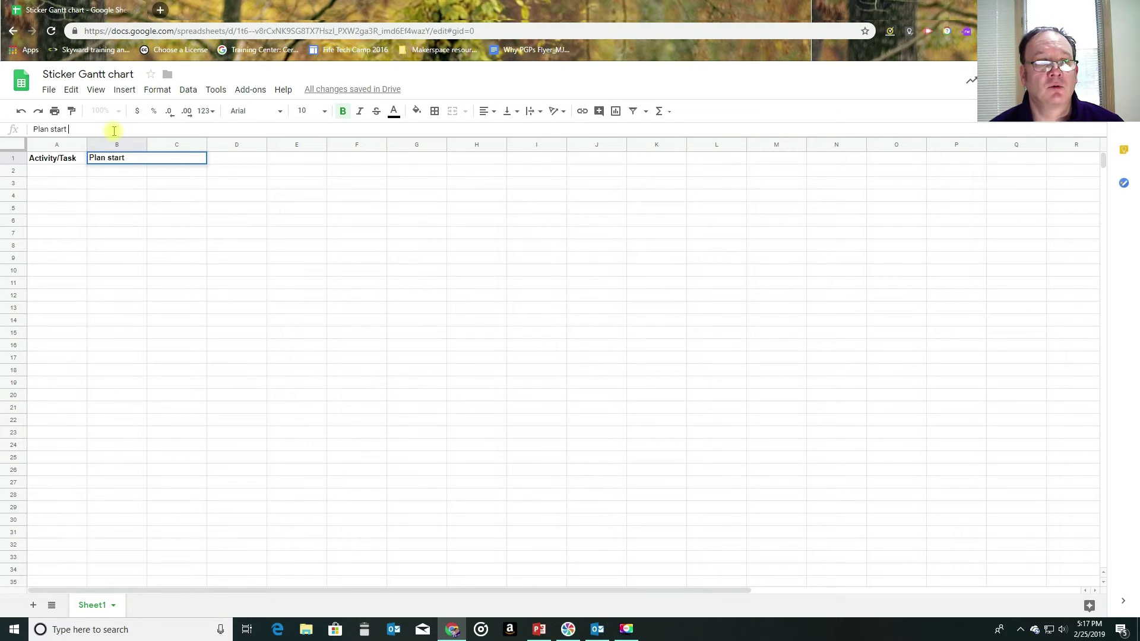
pyautogui.write('(Week)')
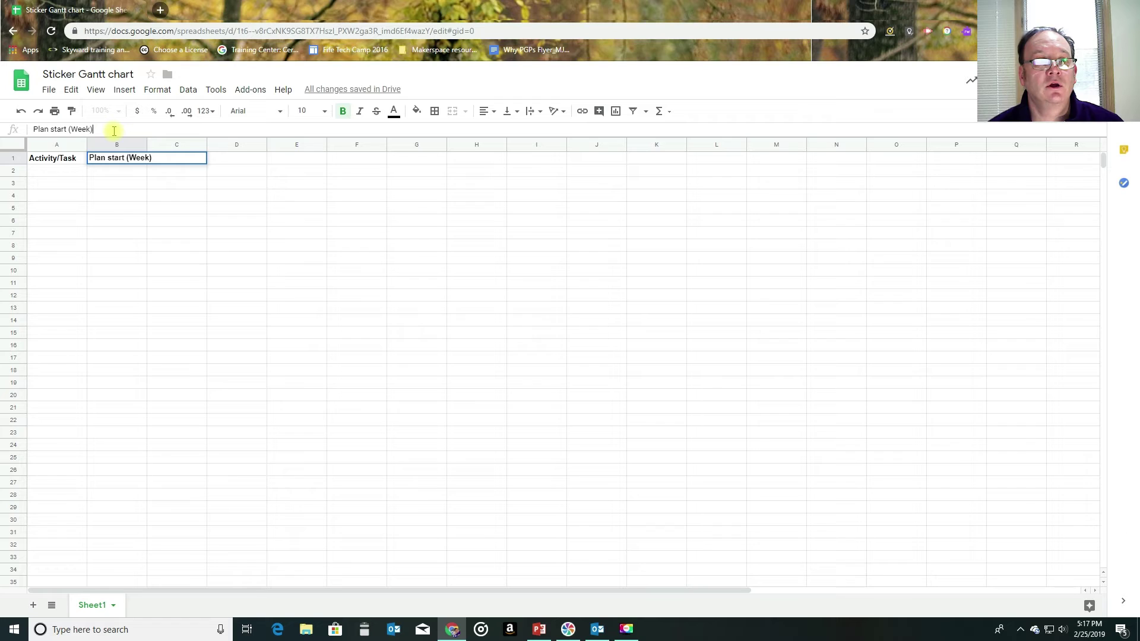
pyautogui.press('Tab')
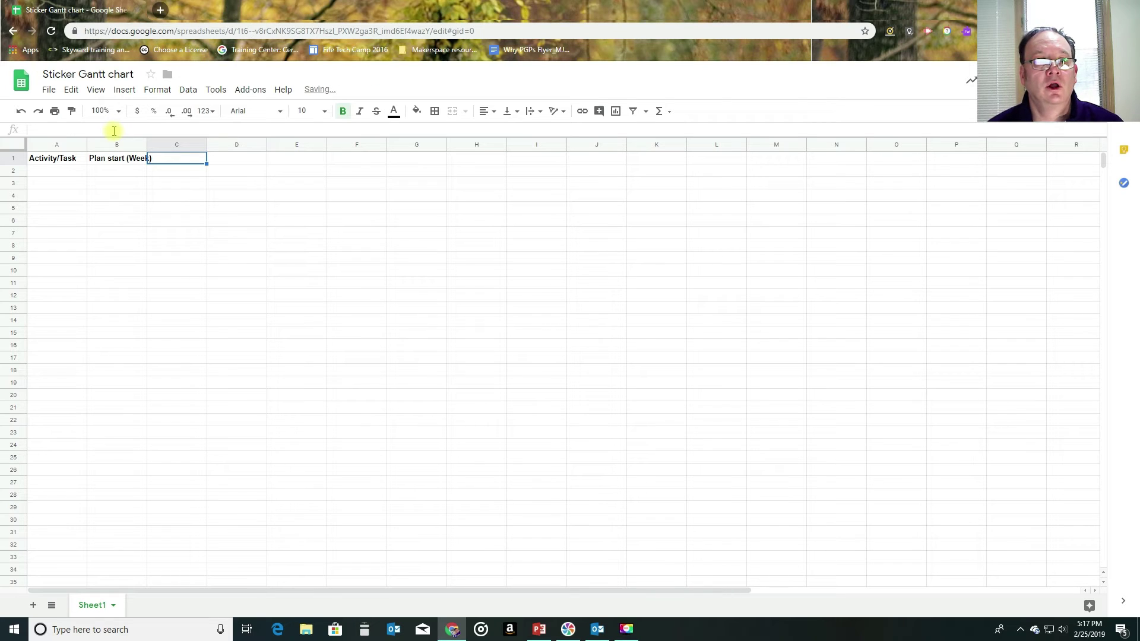
# Enter the heading "Plan duration (weeks)" in cell C1 and widen column B to show its full heading.
pyautogui.write('Plan duration (weeks)')
pyautogui.press('Tab')
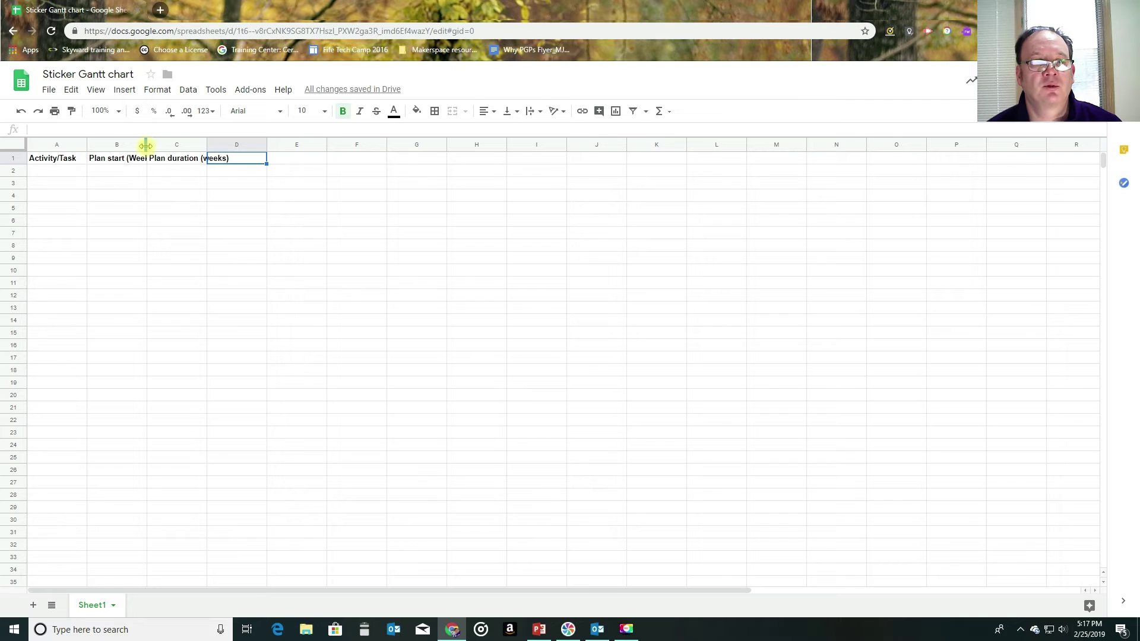
pyautogui.moveTo(146, 145); pyautogui.dragTo(153, 145)
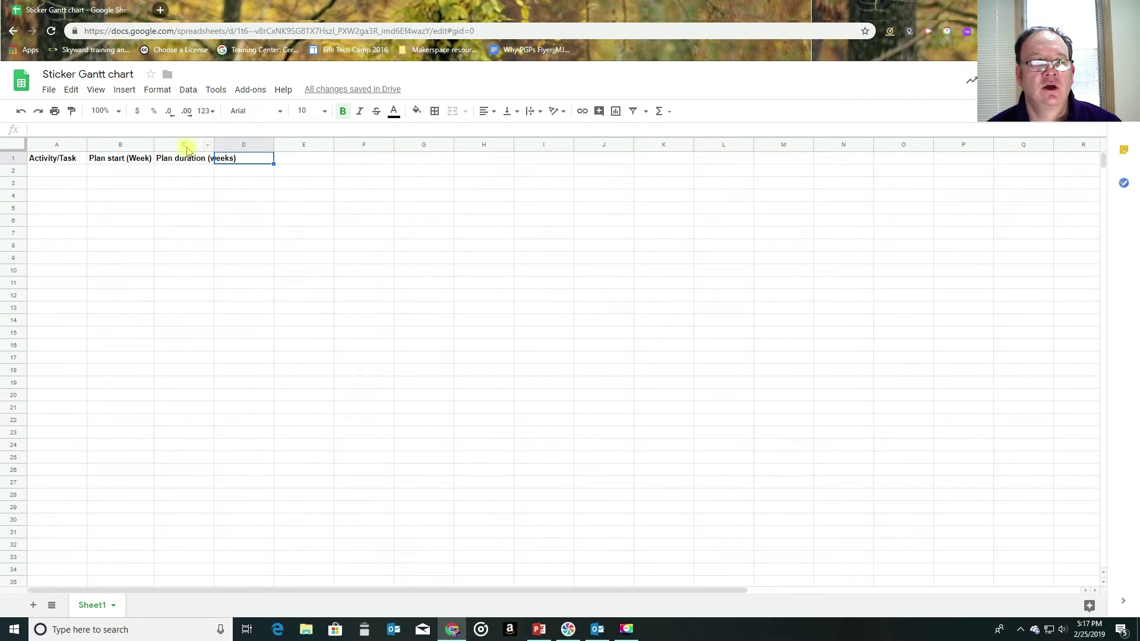
# Set the text wrapping of the plan duration heading in cell C1 to Wrap.
pyautogui.click(184, 146)
pyautogui.click(192, 164)
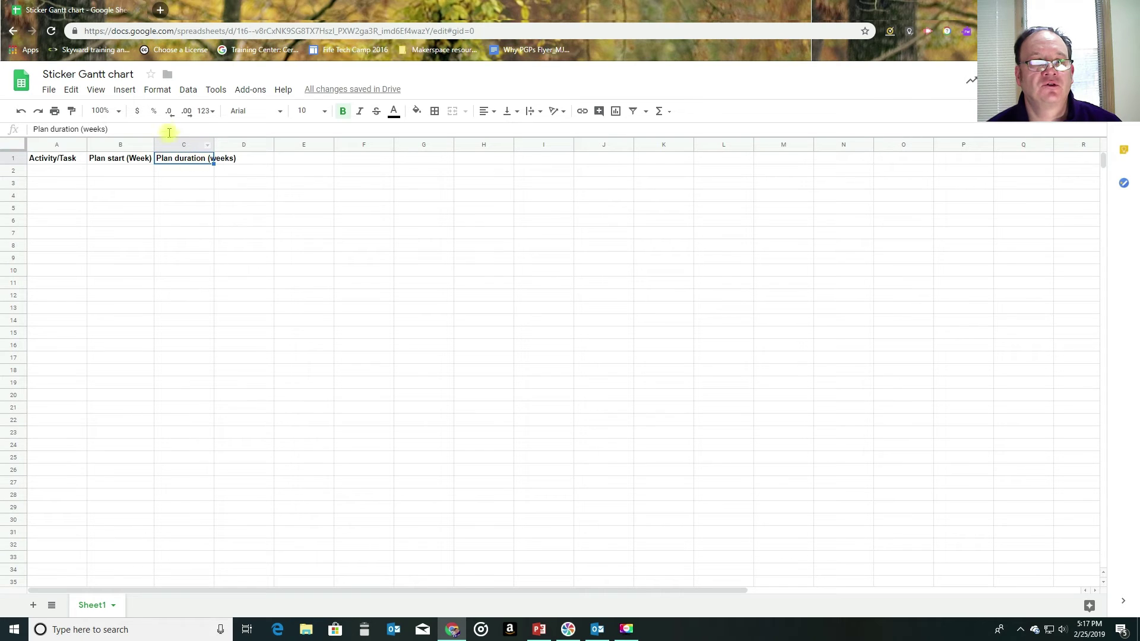
pyautogui.click(158, 91)
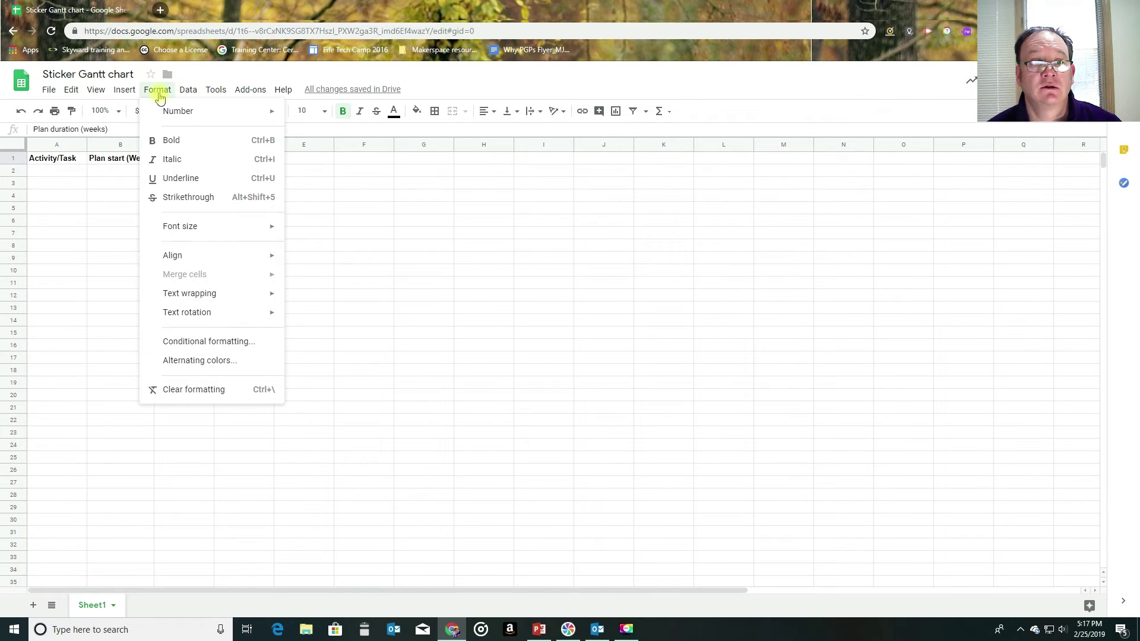
pyautogui.moveTo(214, 296)
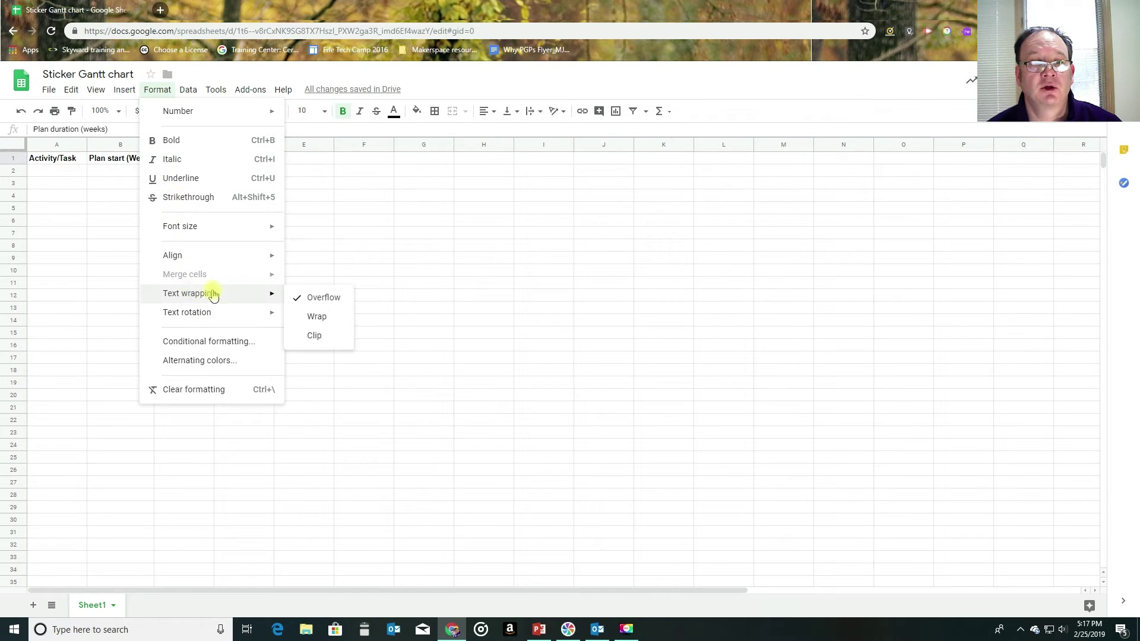
pyautogui.click(317, 316)
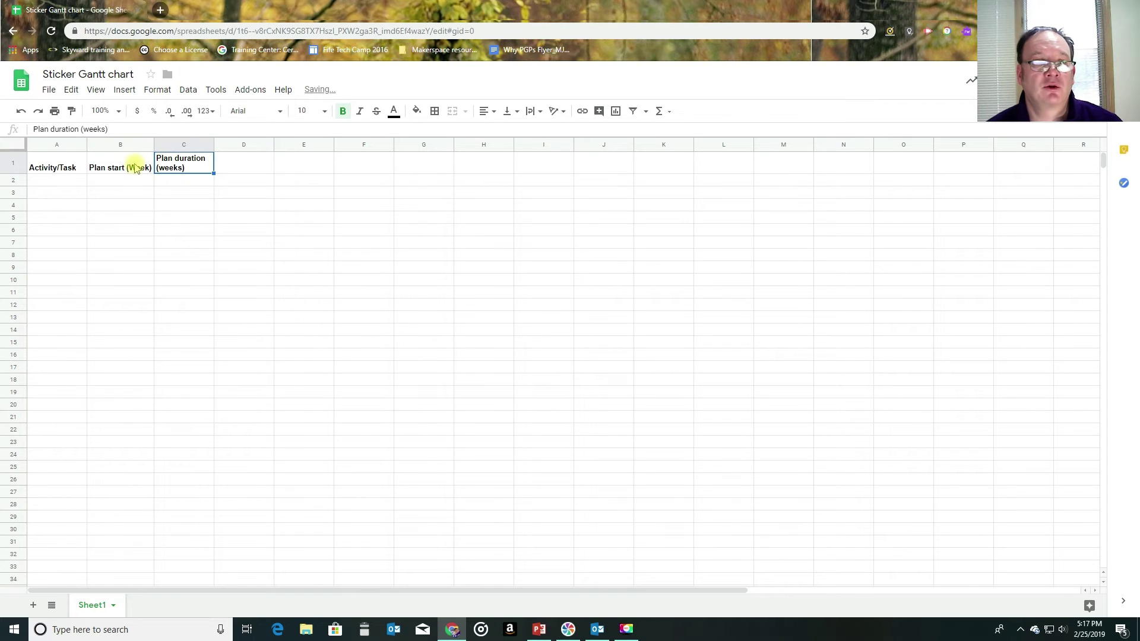
# Fit the width of column B to its plan start heading.
pyautogui.click(234, 166)
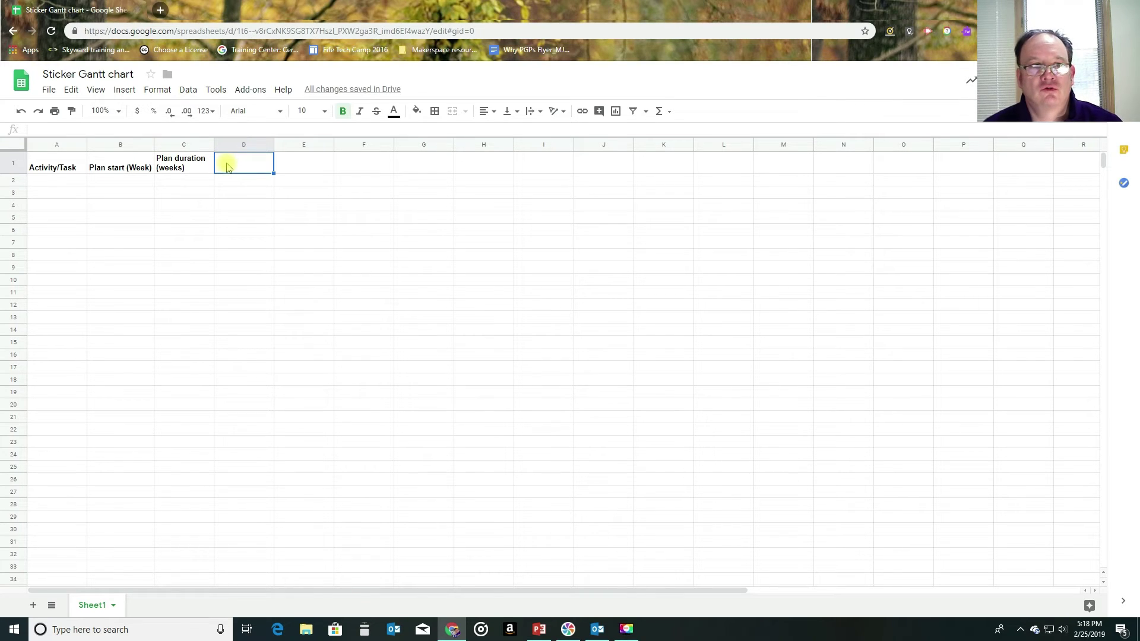
pyautogui.moveTo(153, 144)
pyautogui.mouseDown()
pyautogui.moveTo(143, 144)
pyautogui.moveTo(156, 144)
pyautogui.mouseUp()
pyautogui.doubleClick(156, 144)
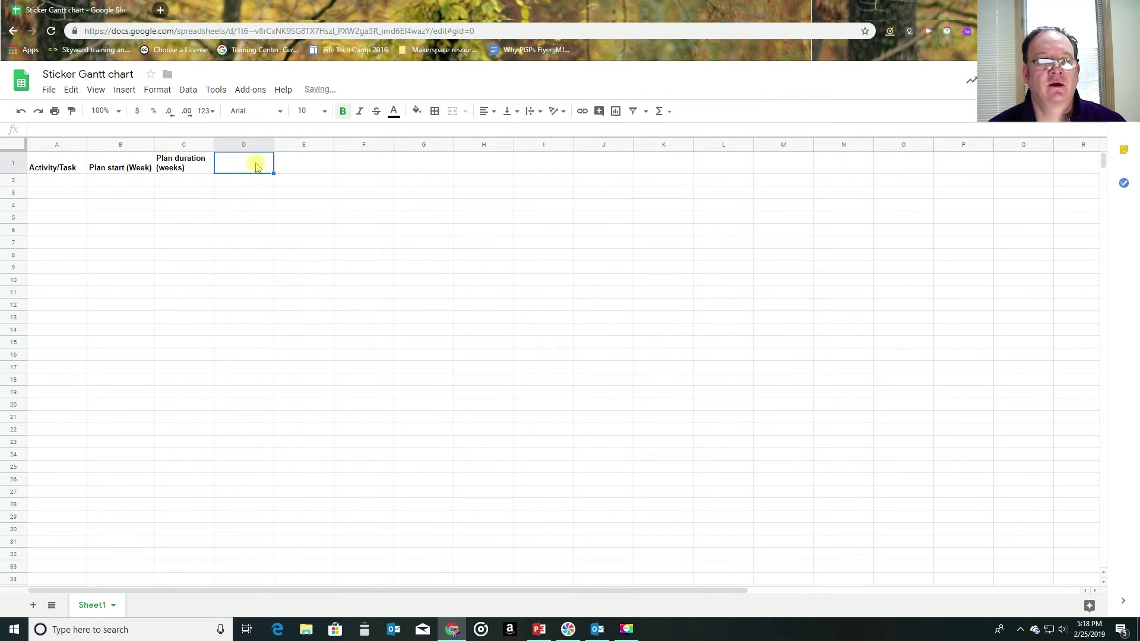
# Enter the headings "Actual start (week)" in cell D1 and "Actual duration (weeks)" in cell E1.
pyautogui.write('Actual start (week')
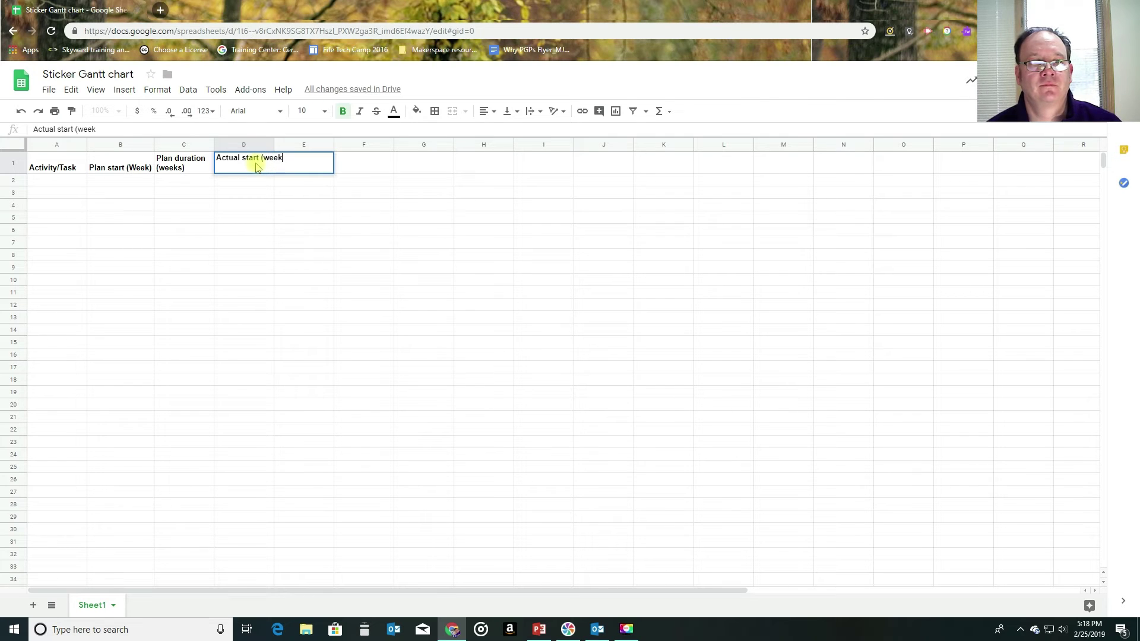
pyautogui.write(')')
pyautogui.press('Tab')
pyautogui.write('Actual Du')
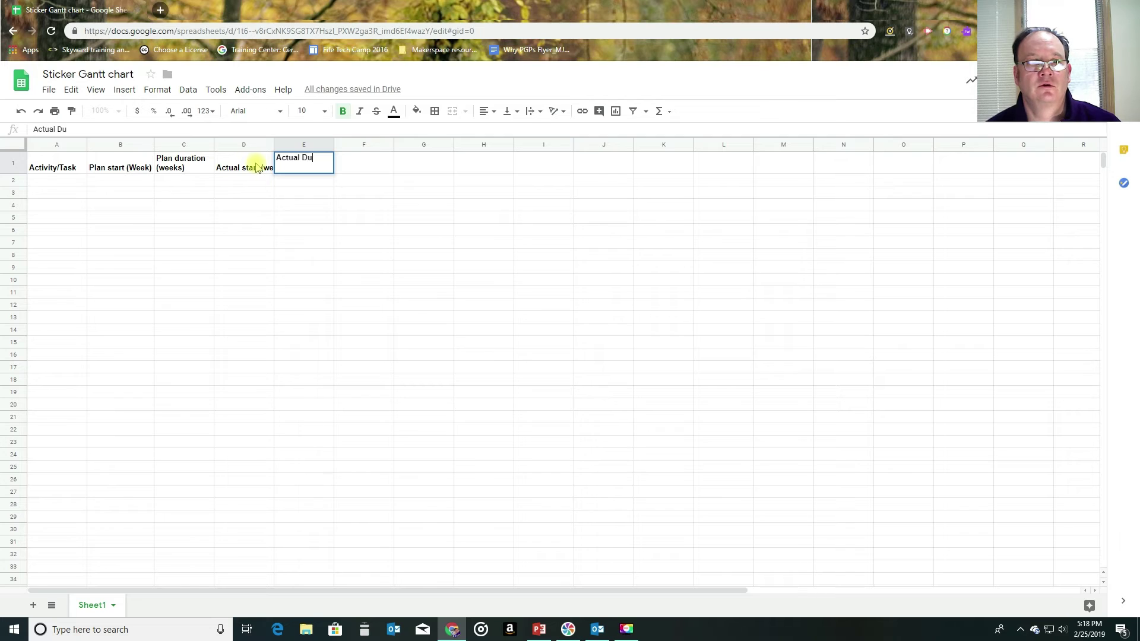
pyautogui.write('duratio')
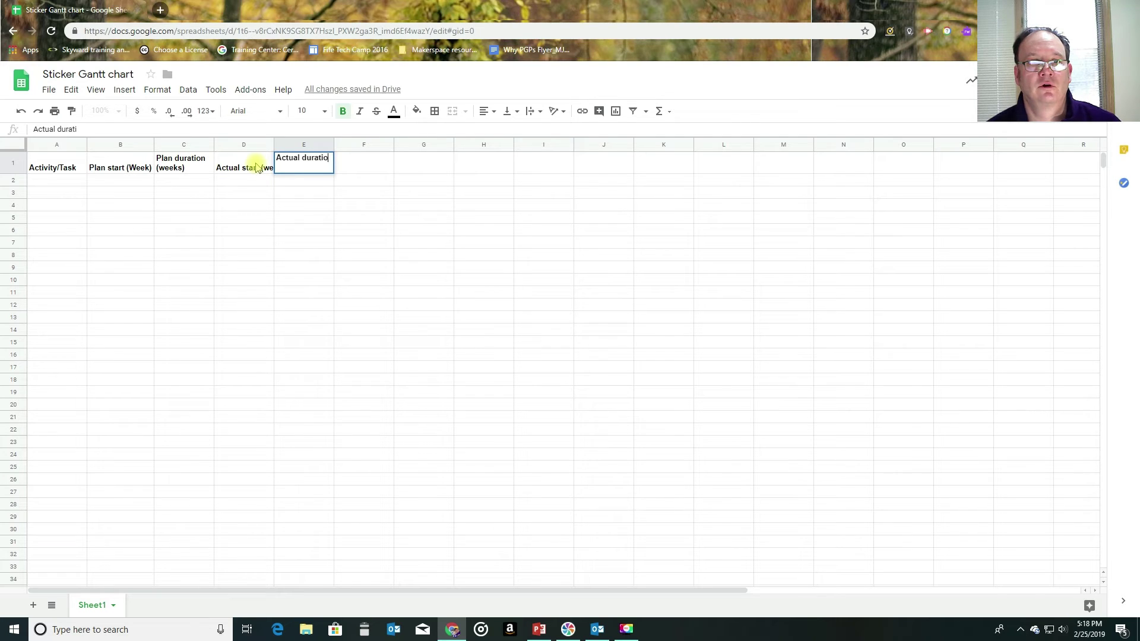
pyautogui.write('n (weeks)')
pyautogui.press('Return')
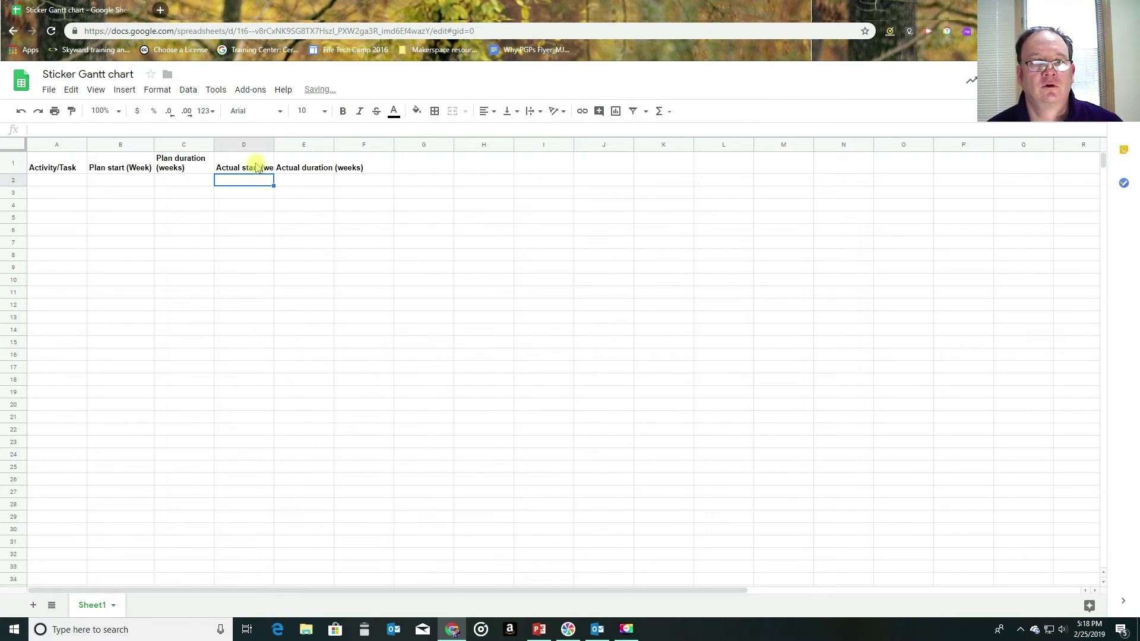
# Enter the heading "Percent complete" in cell F1.
pyautogui.click(354, 167)
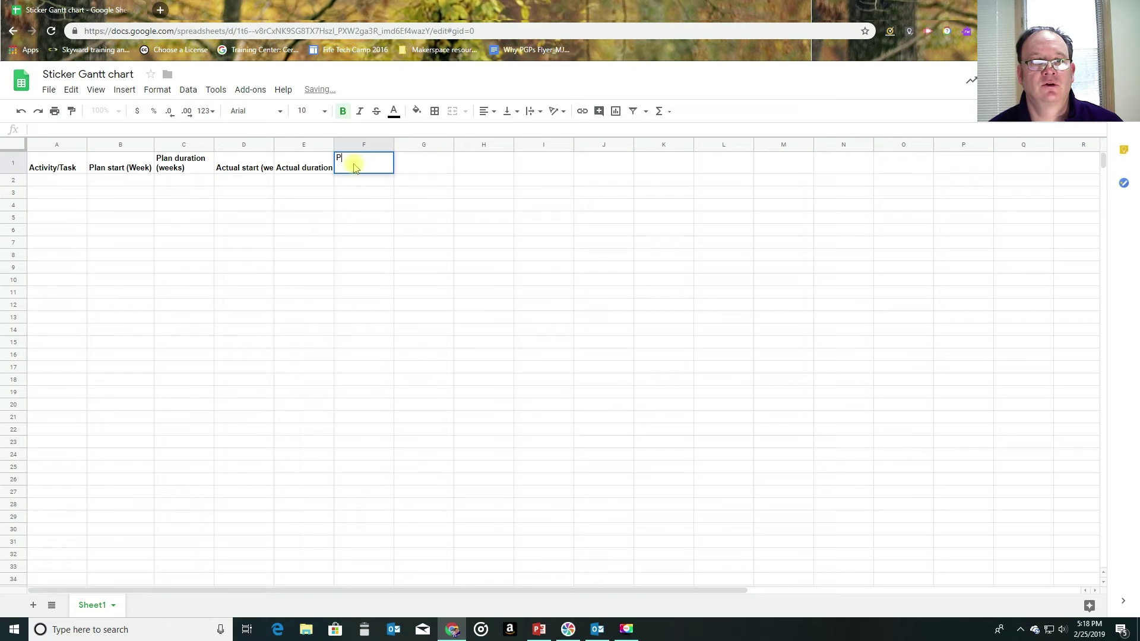
pyautogui.write('Percent complete')
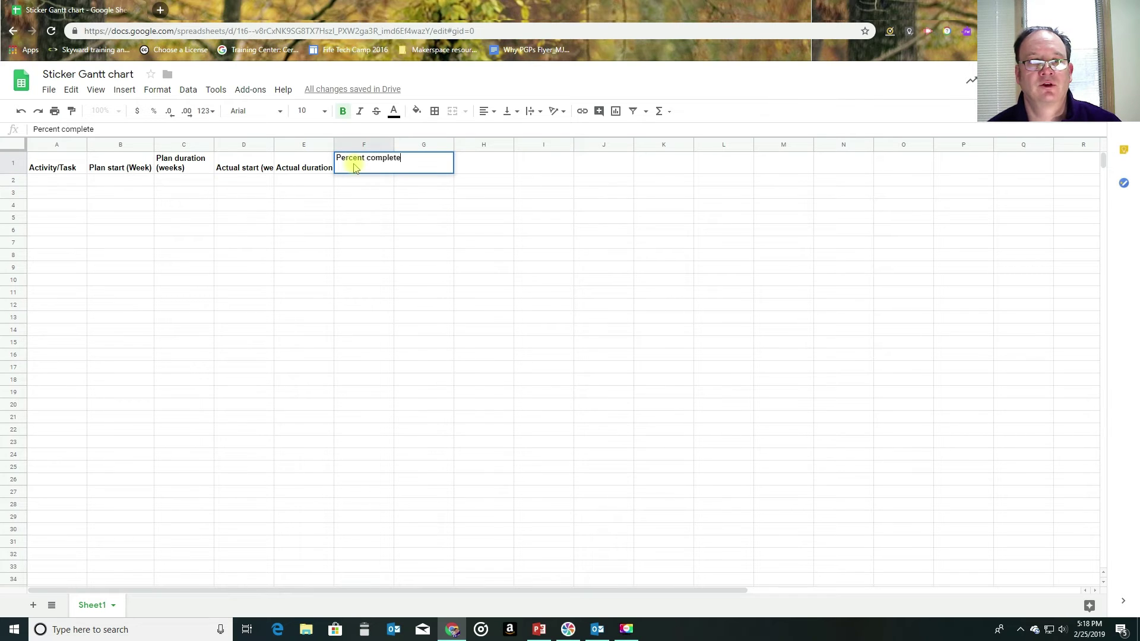
pyautogui.press('Return')
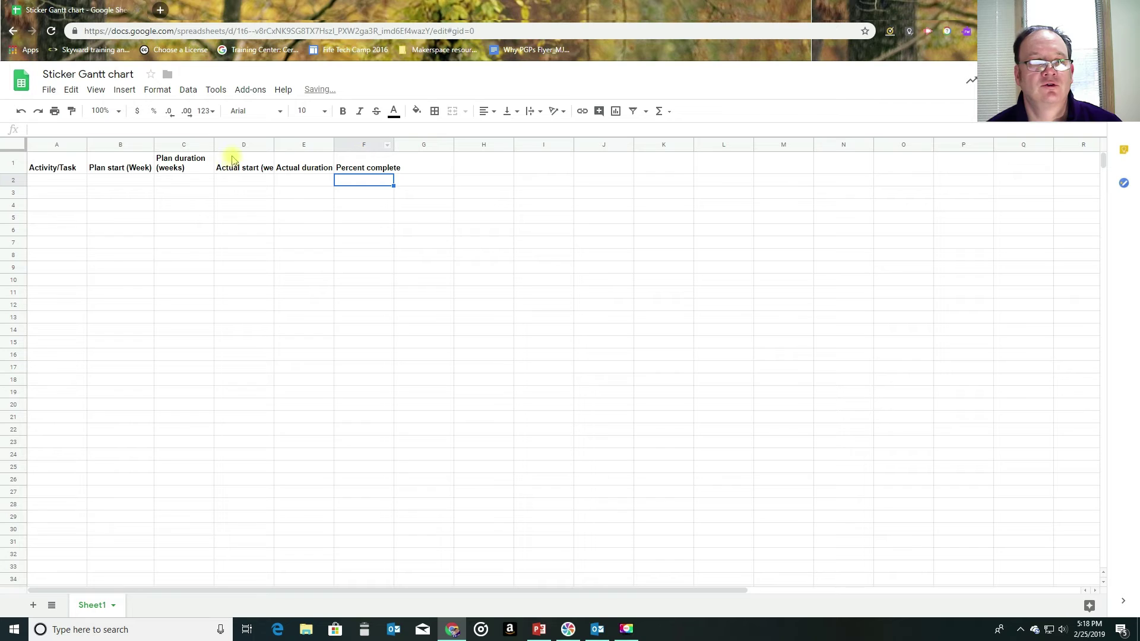
# Wrap the text of all headings in row 1 and narrow column B so its heading breaks onto two lines.
pyautogui.click(12, 161)
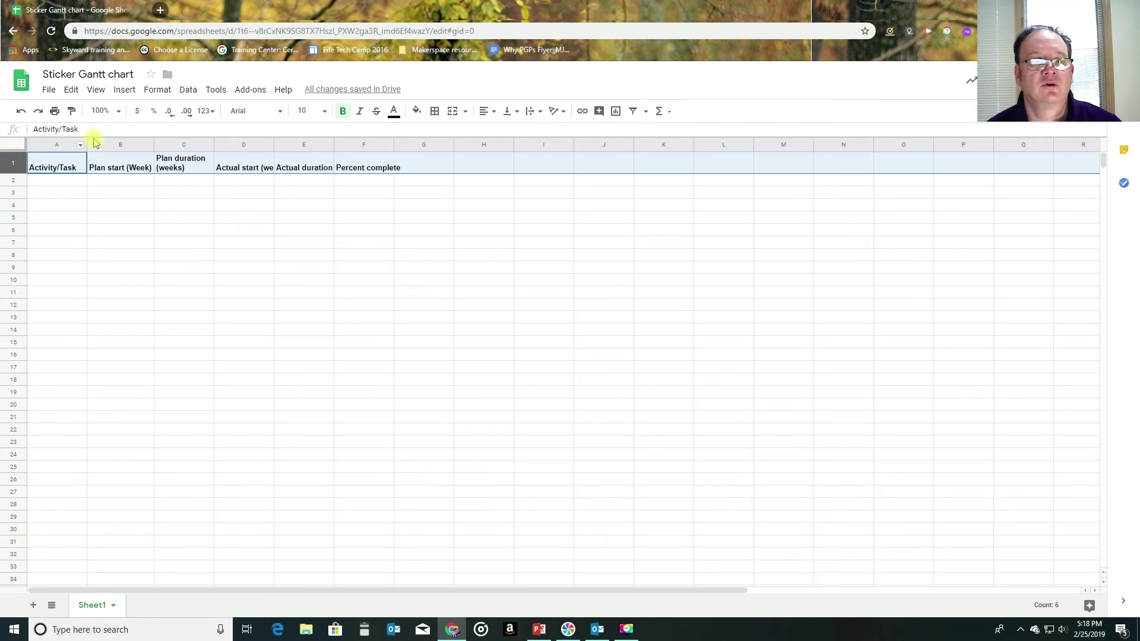
pyautogui.click(152, 90)
pyautogui.moveTo(270, 297)
pyautogui.click(316, 317)
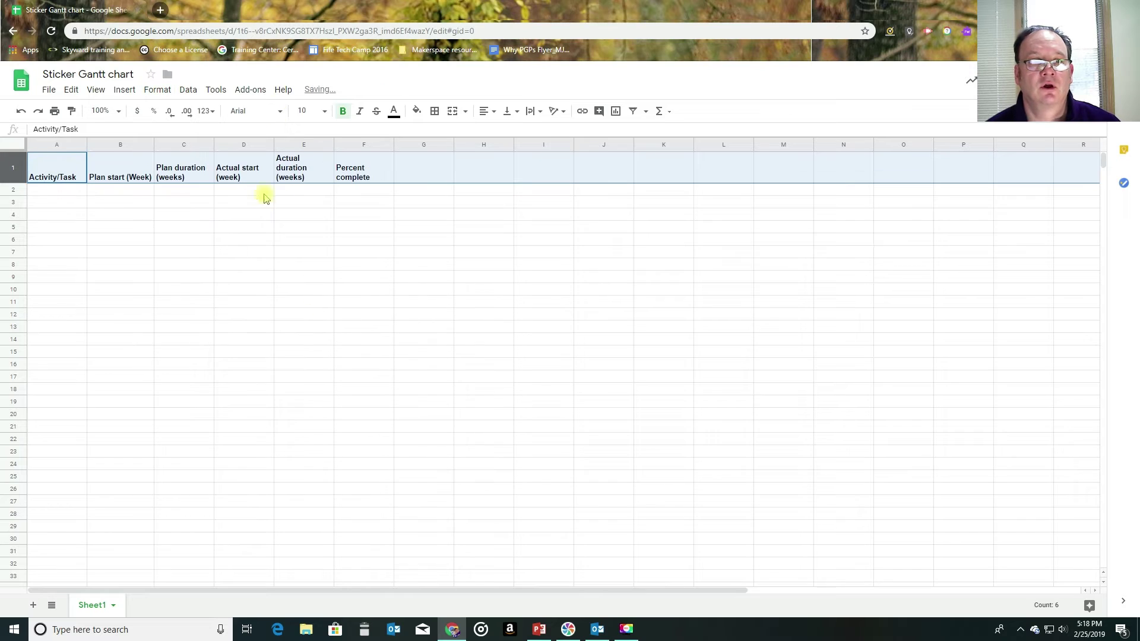
pyautogui.moveTo(154, 145); pyautogui.dragTo(147, 146)
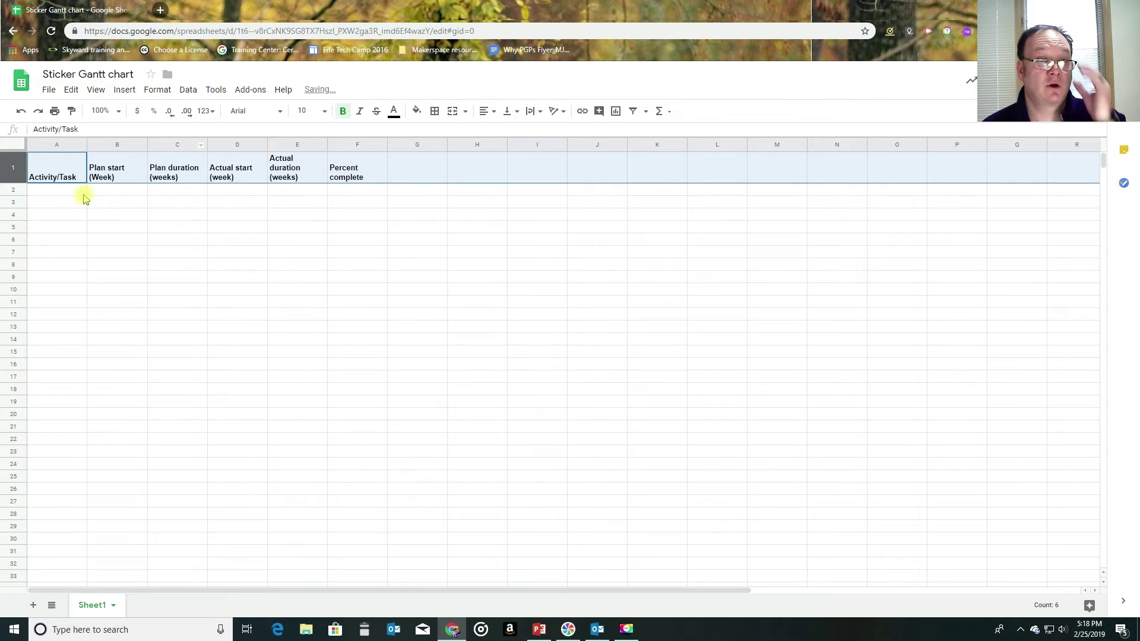
# Enter the first task, "Select skill", in cell A2.
pyautogui.click(40, 187)
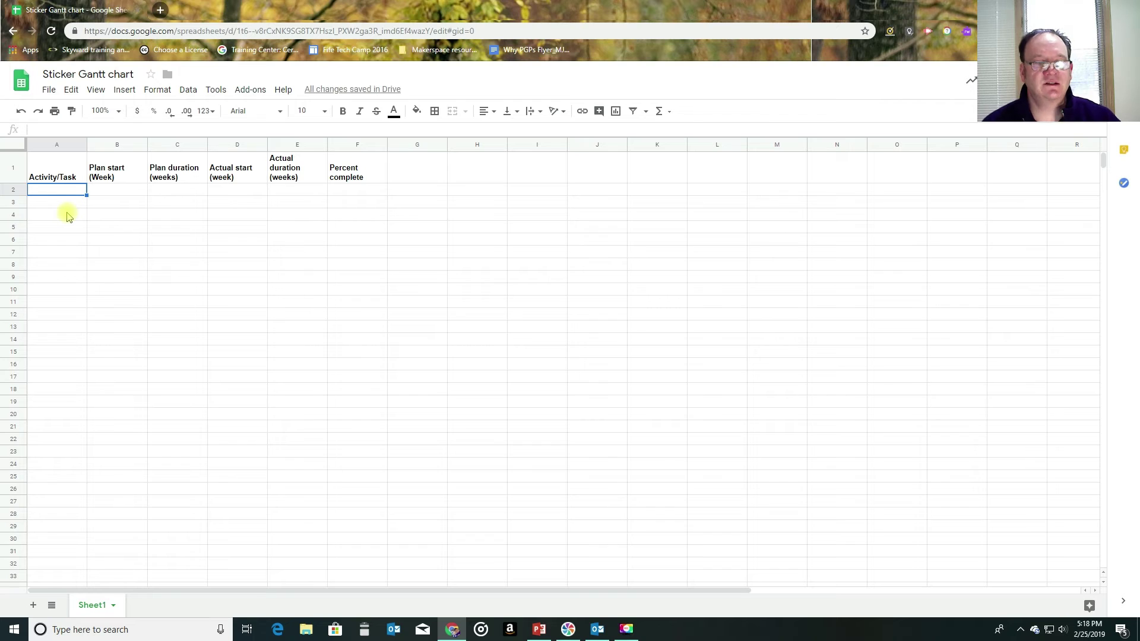
pyautogui.write('Sle')
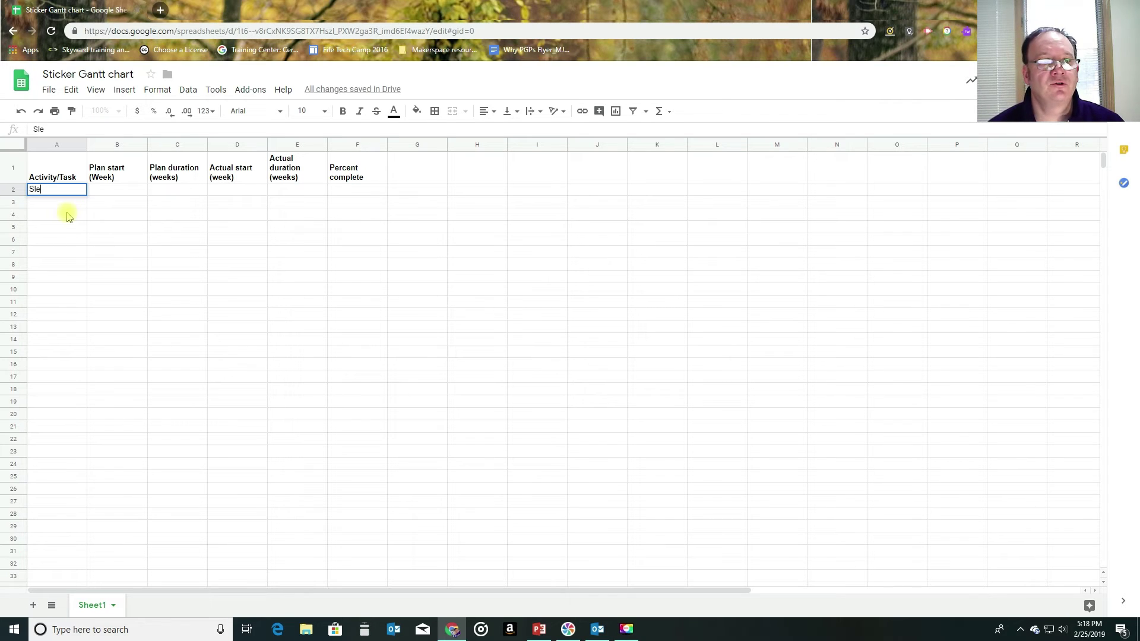
pyautogui.write('c')
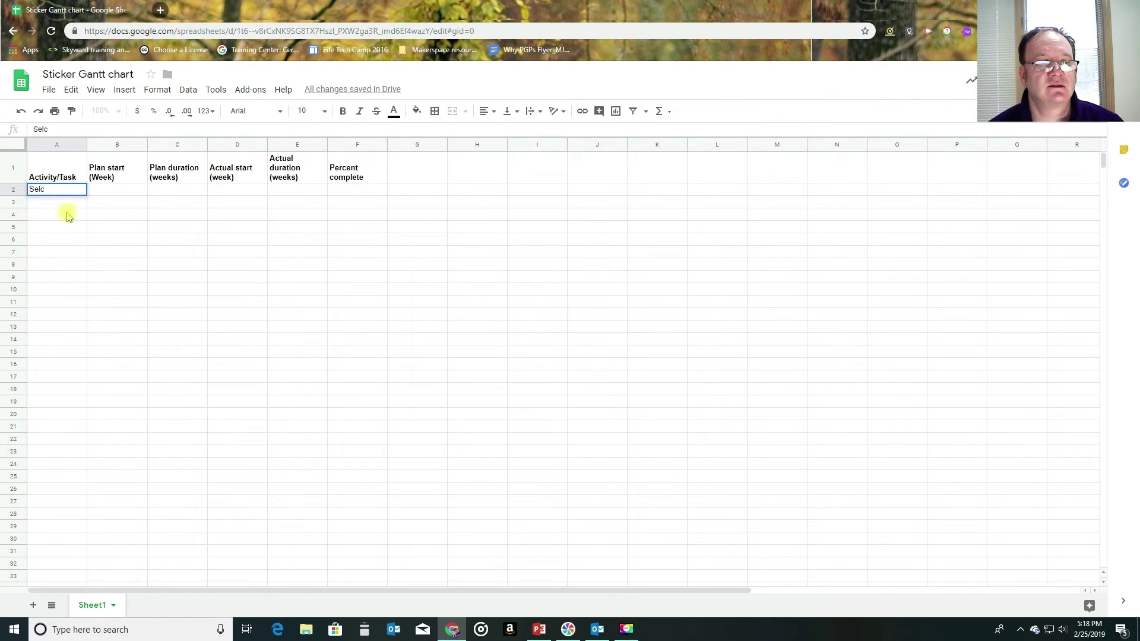
pyautogui.write('e')
pyautogui.press('BackSpace')
pyautogui.press('BackSpace')
pyautogui.write('ect skill')
pyautogui.press('Return')
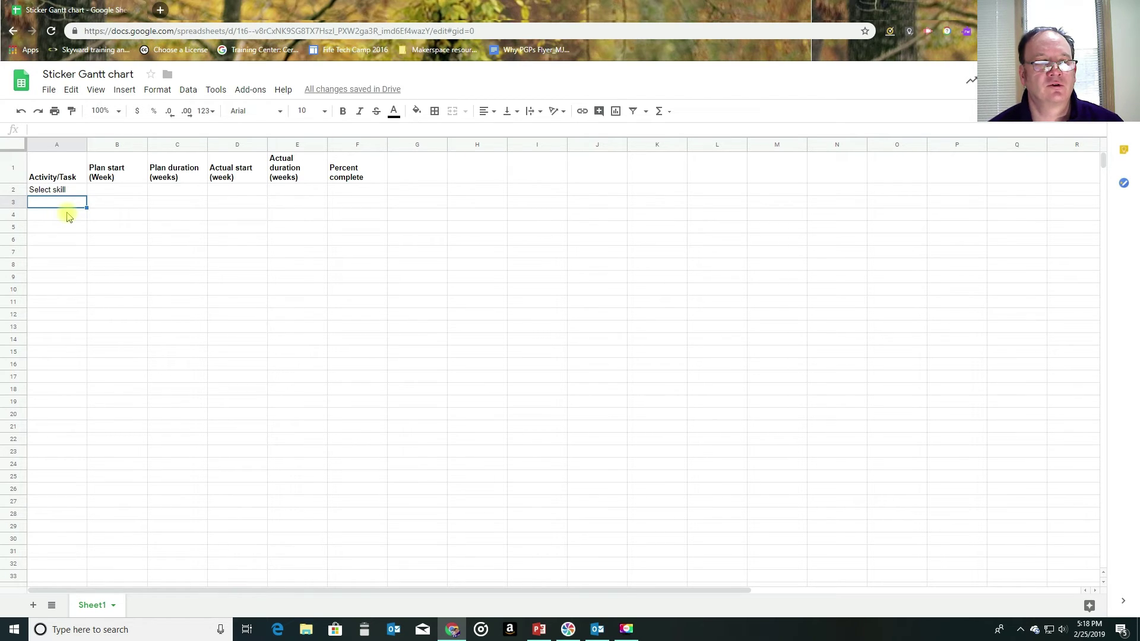
# Enter the tasks "Create artifact" in cell A3 and "Create Gantt chart" in cell A4.
pyautogui.write('Create artifact')
pyautogui.press('Return')
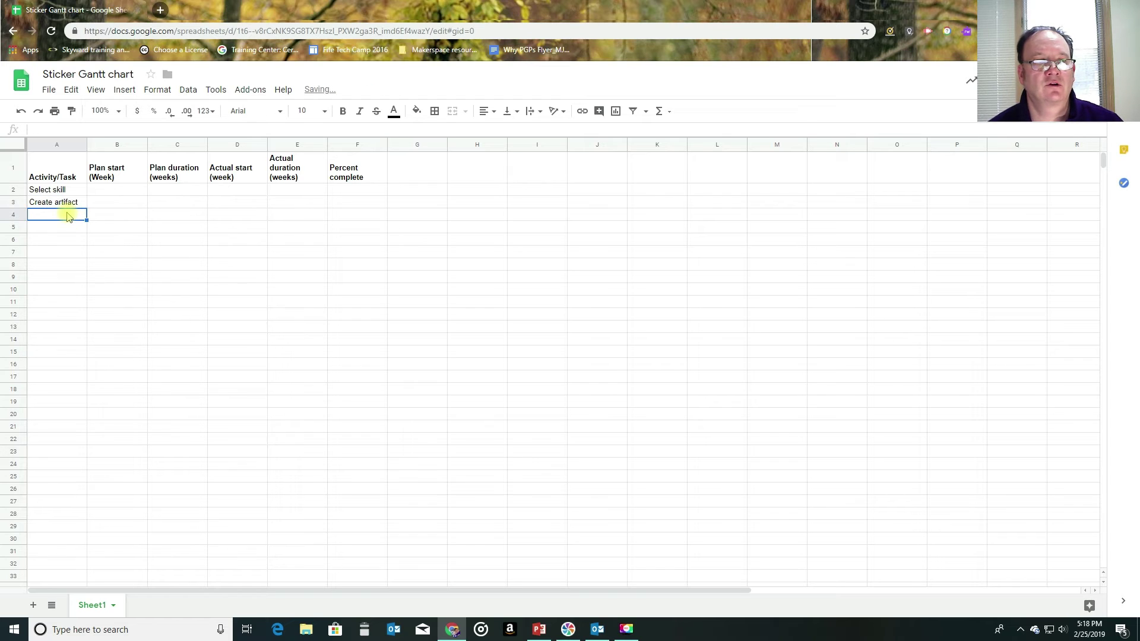
pyautogui.write('Create to')
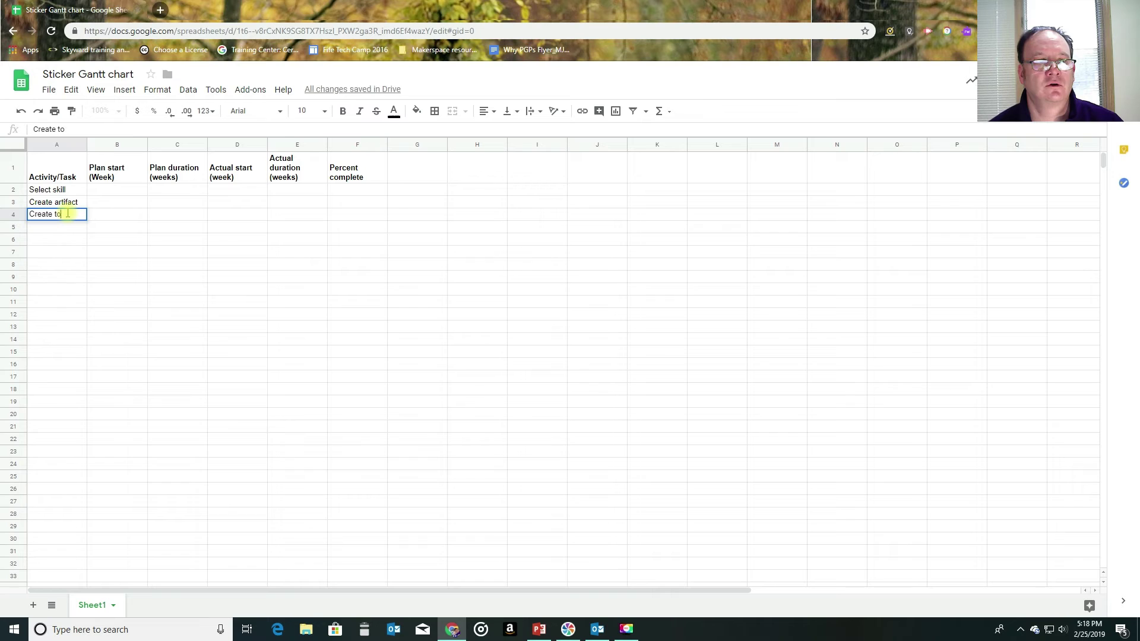
pyautogui.write('ntt chart')
pyautogui.press('Return')
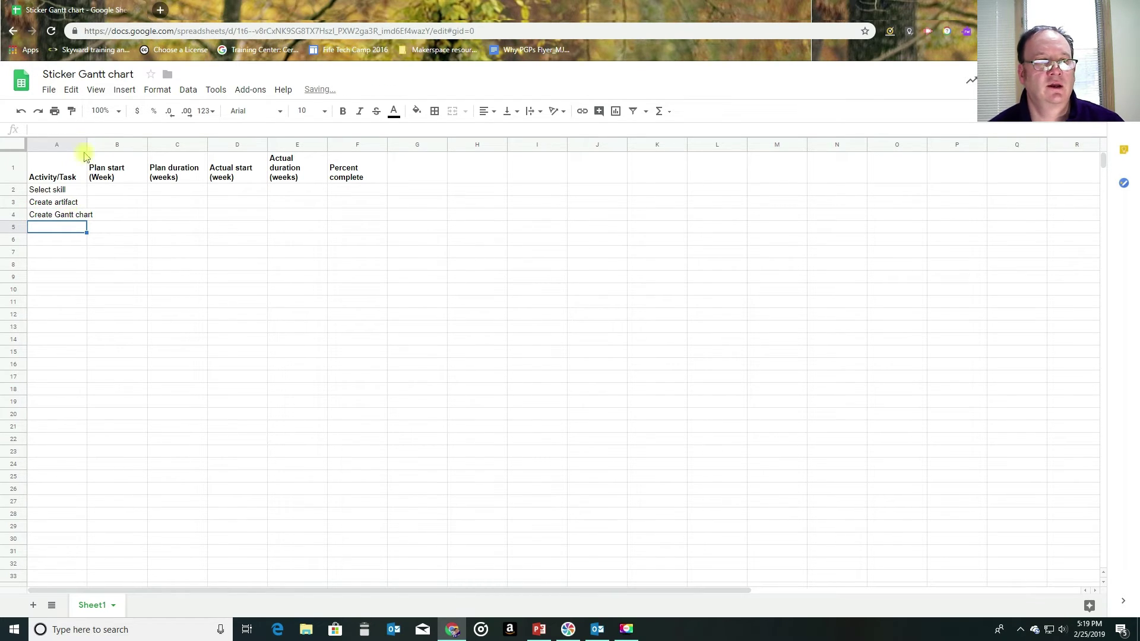
# Widen column A so the task "Create Gantt chart" fits within it.
pyautogui.click(62, 142)
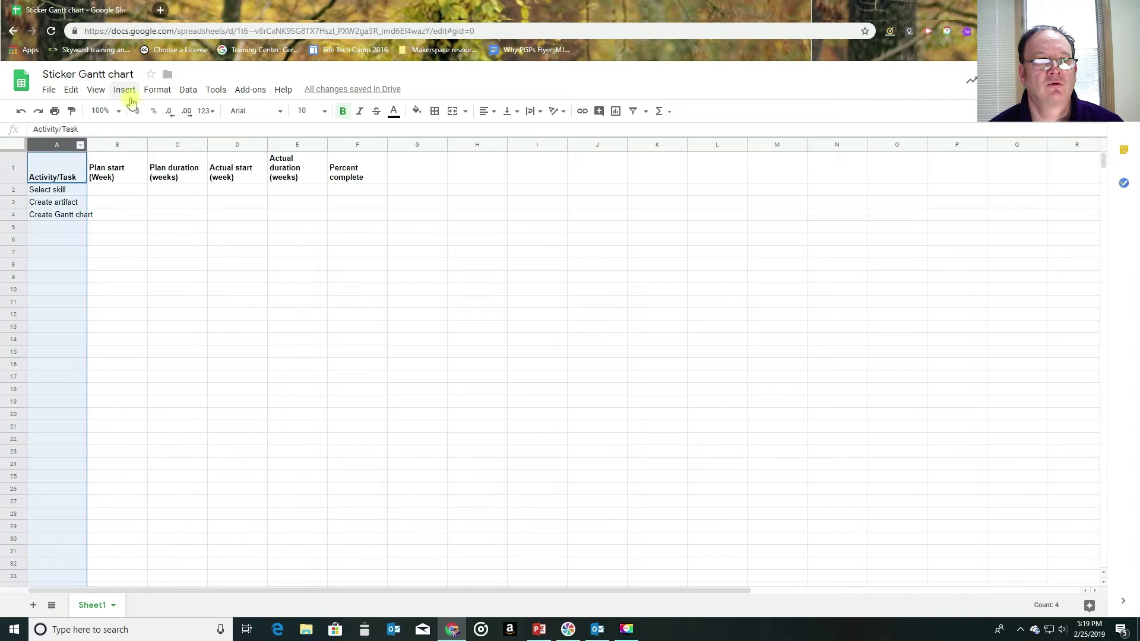
pyautogui.moveTo(86, 143); pyautogui.dragTo(95, 143)
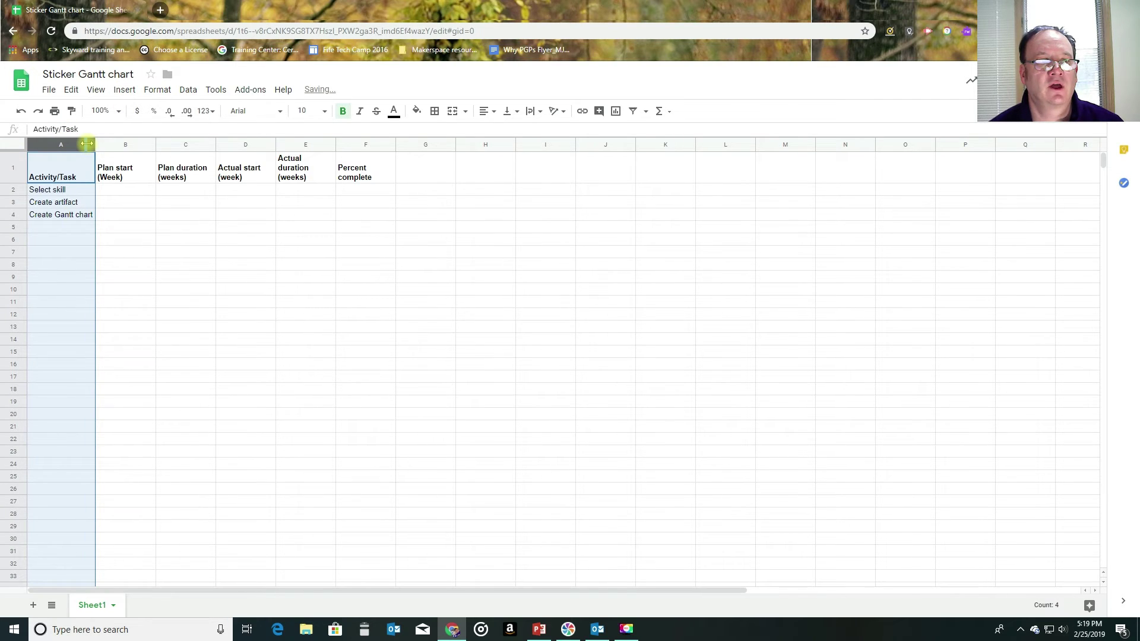
pyautogui.click(69, 228)
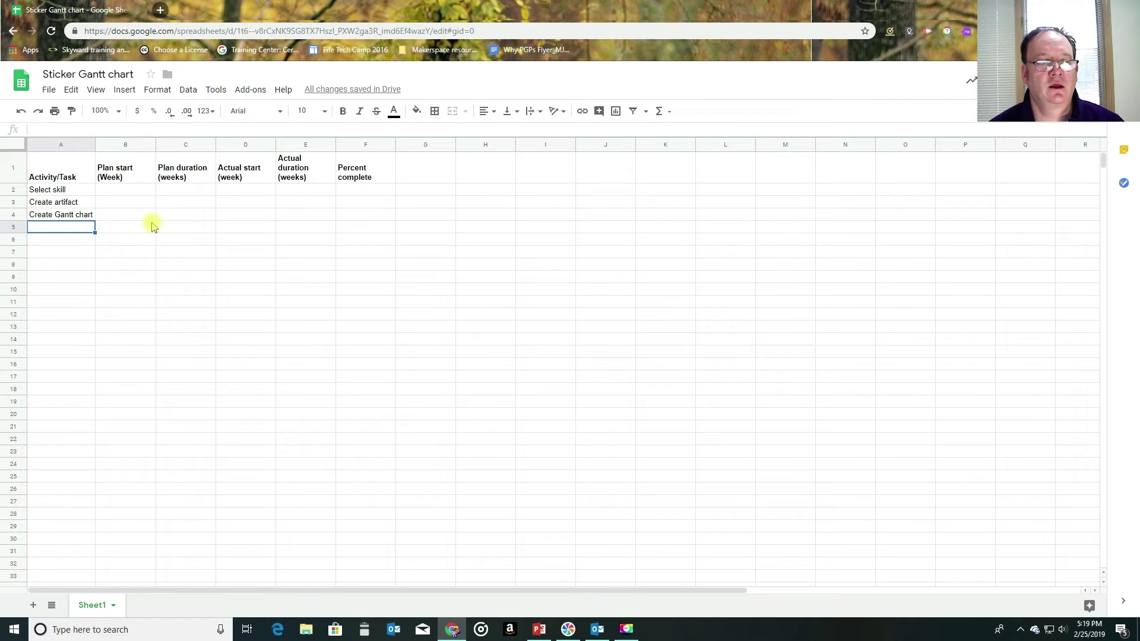
# Enter the task "Cut out sticker" in cell A20, leaving the rows above it free for intermediate tasks.
pyautogui.press('Down')
pyautogui.press('Down')
pyautogui.press('Down')
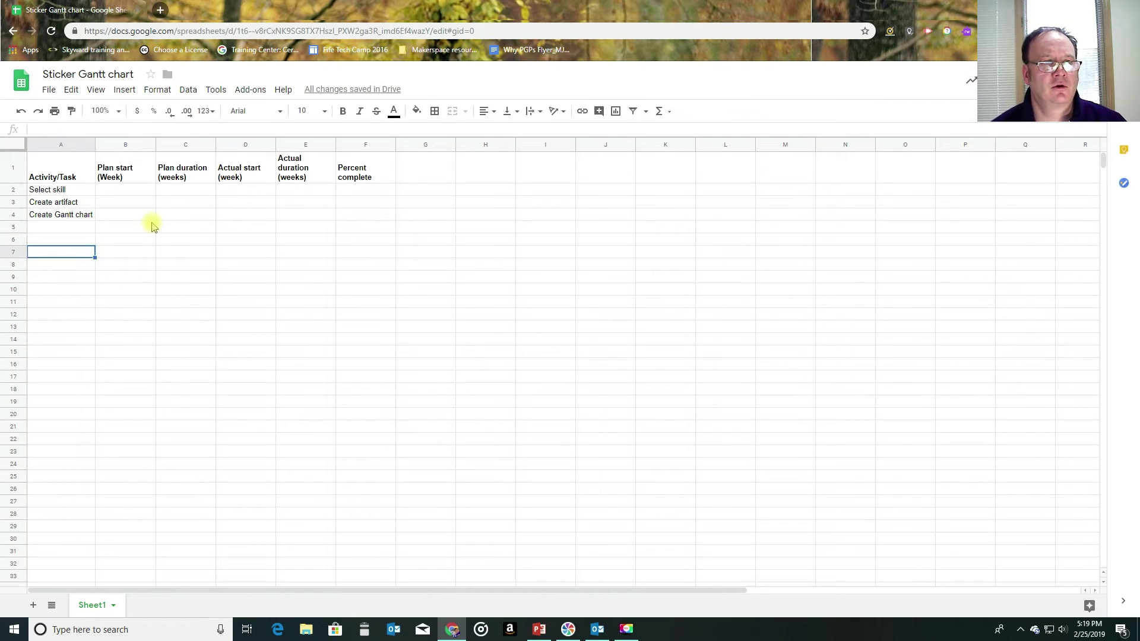
pyautogui.click(47, 411)
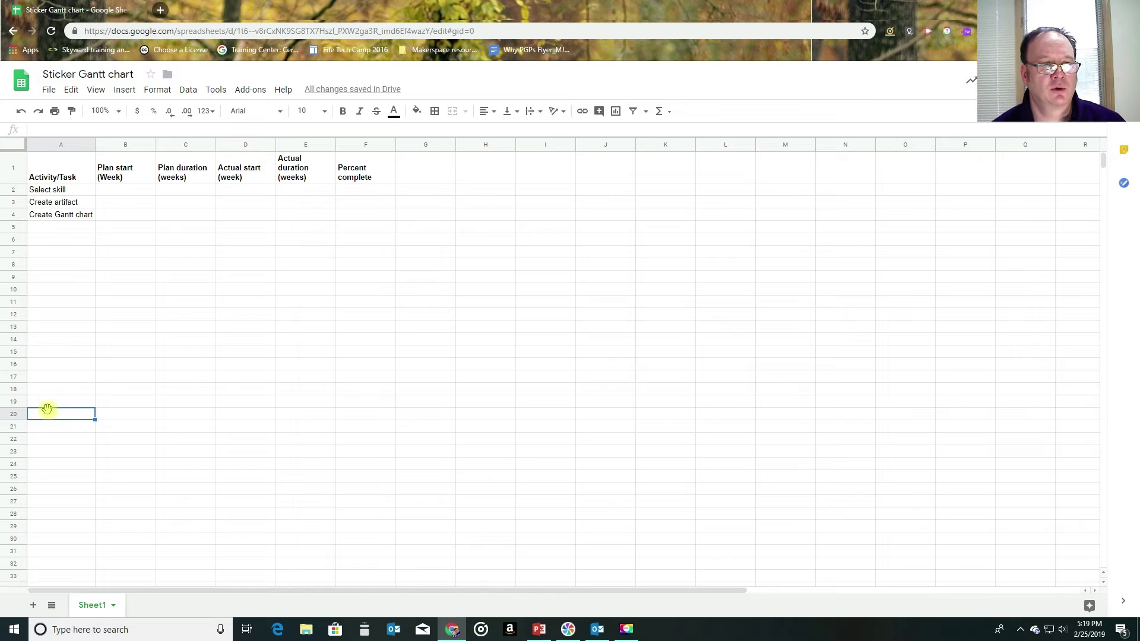
pyautogui.write('Pri')
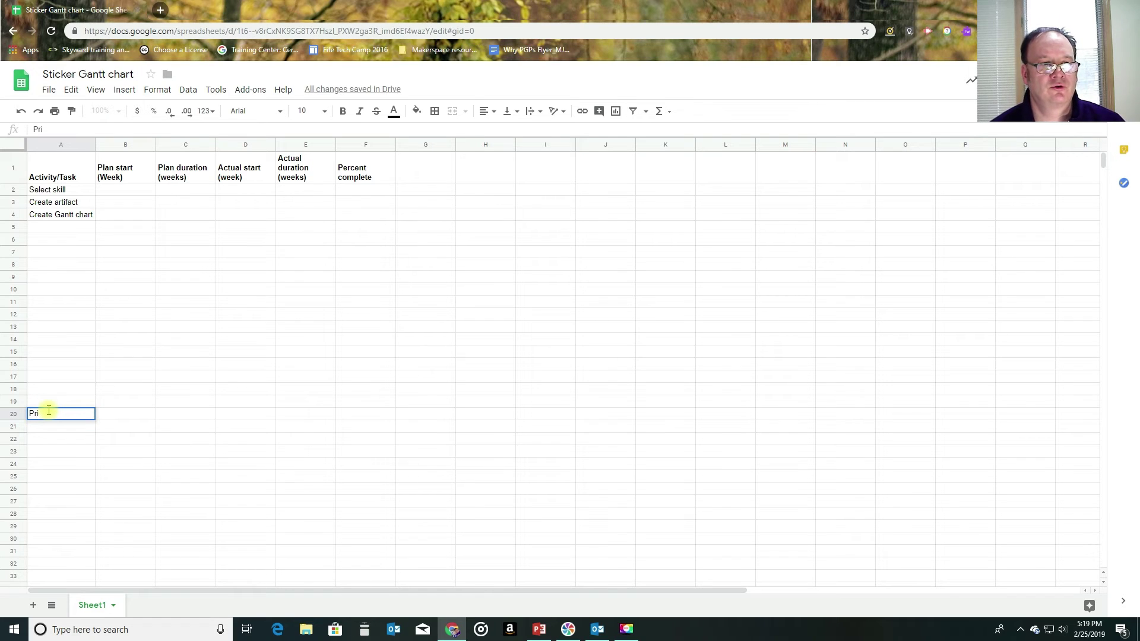
pyautogui.write('Cut ou')
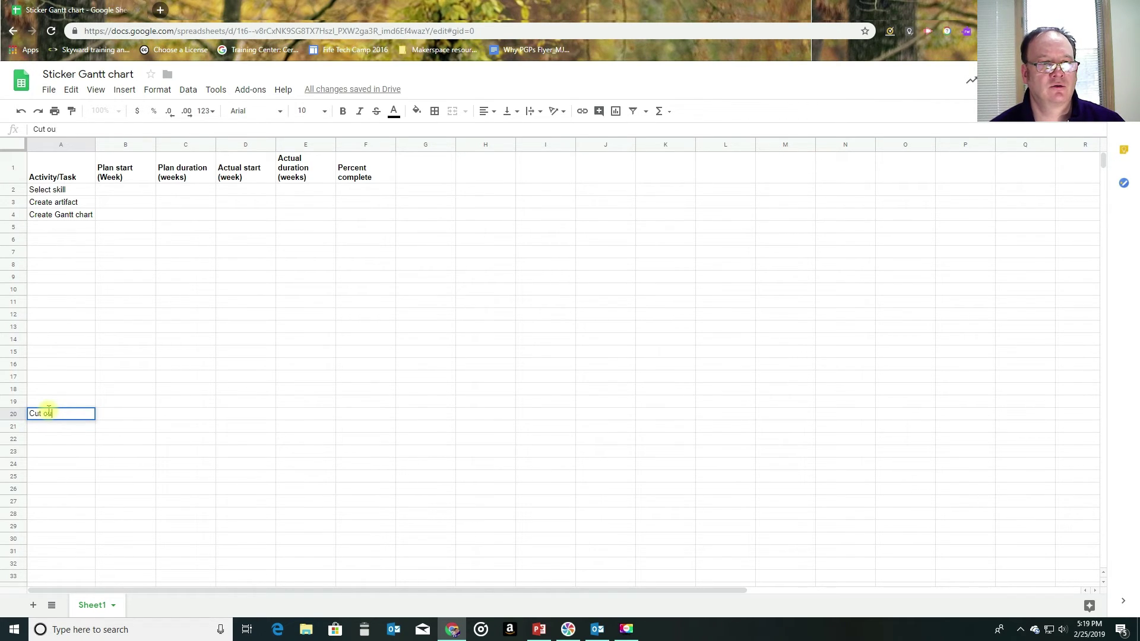
pyautogui.write('t sticker')
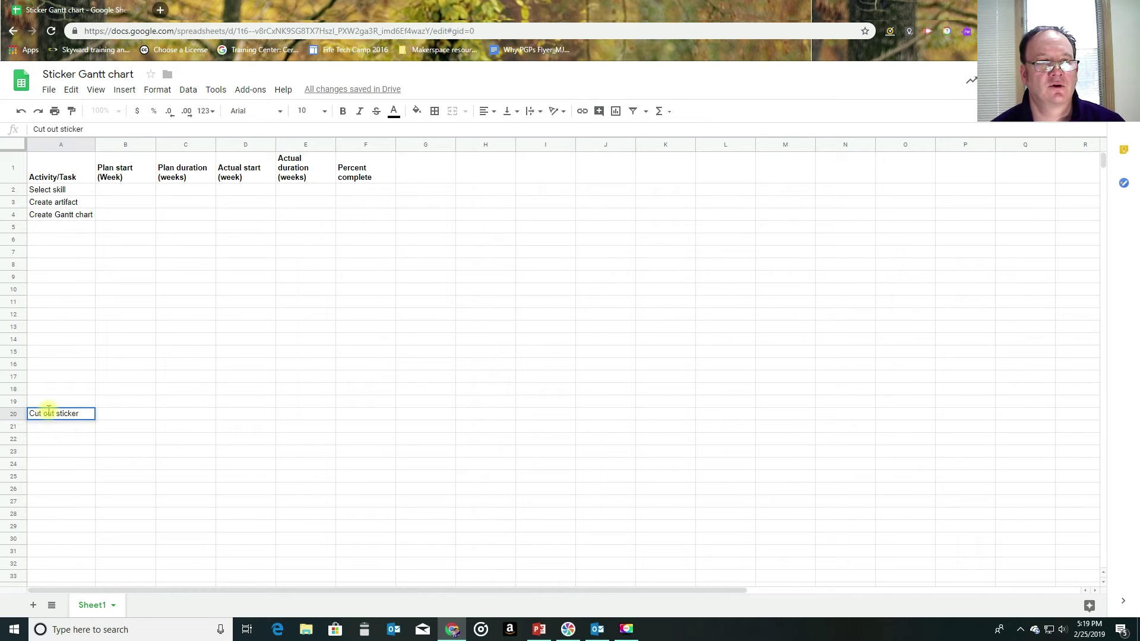
pyautogui.click(55, 228)
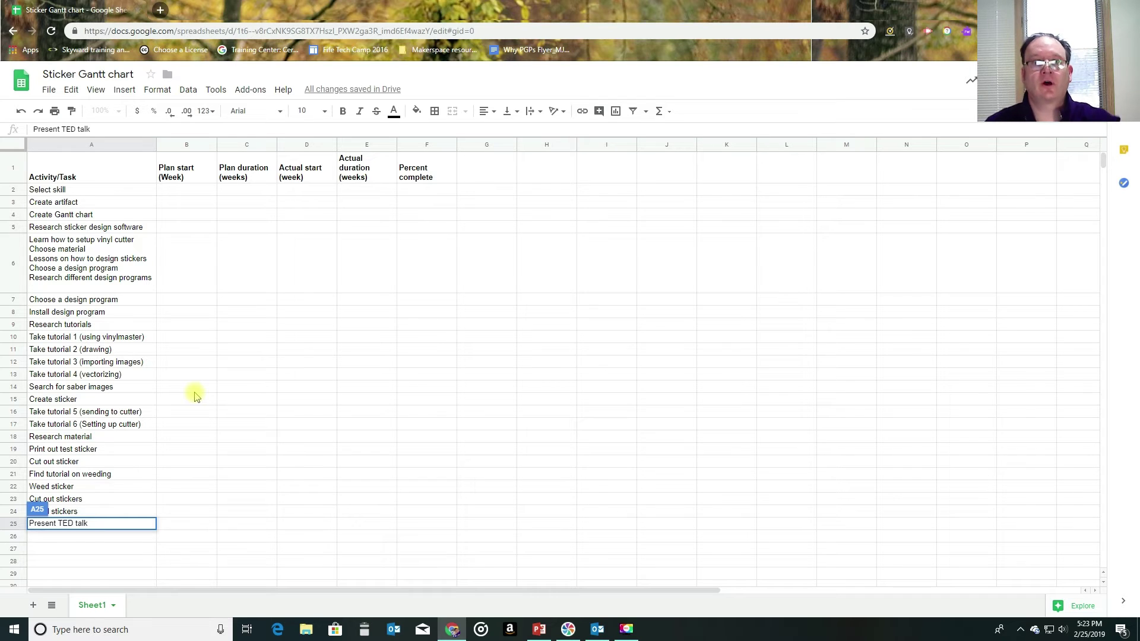
# Clear the multi-line entry in cell A6 and move the tasks from A7:A25 up to start in A6.
pyautogui.click(106, 256)
pyautogui.press('Delete')
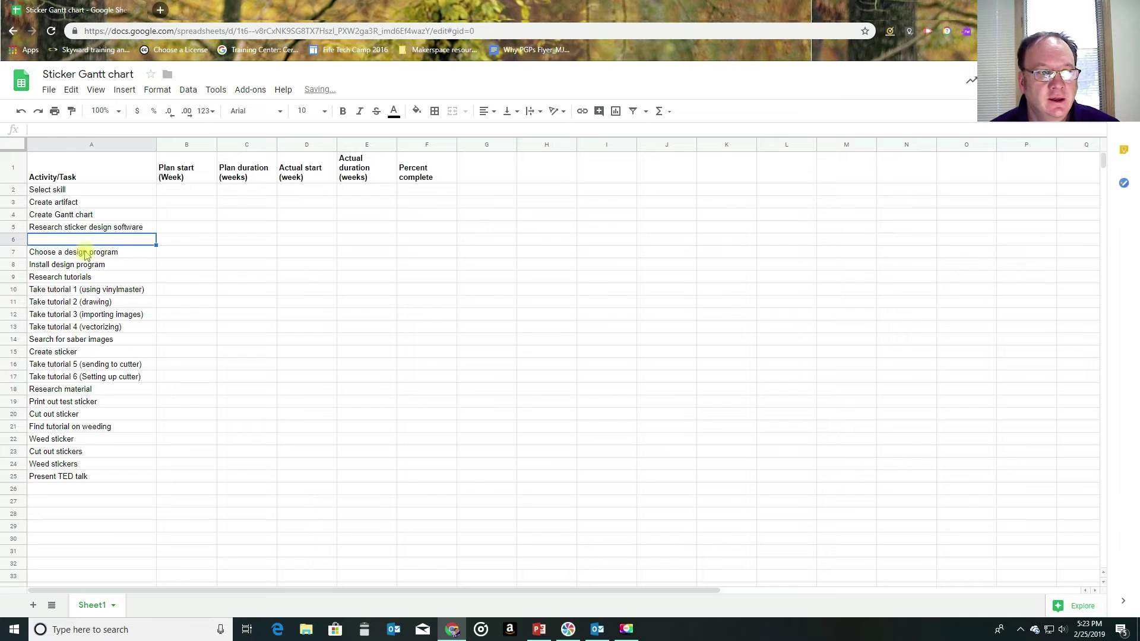
pyautogui.moveTo(76, 251); pyautogui.dragTo(85, 476)
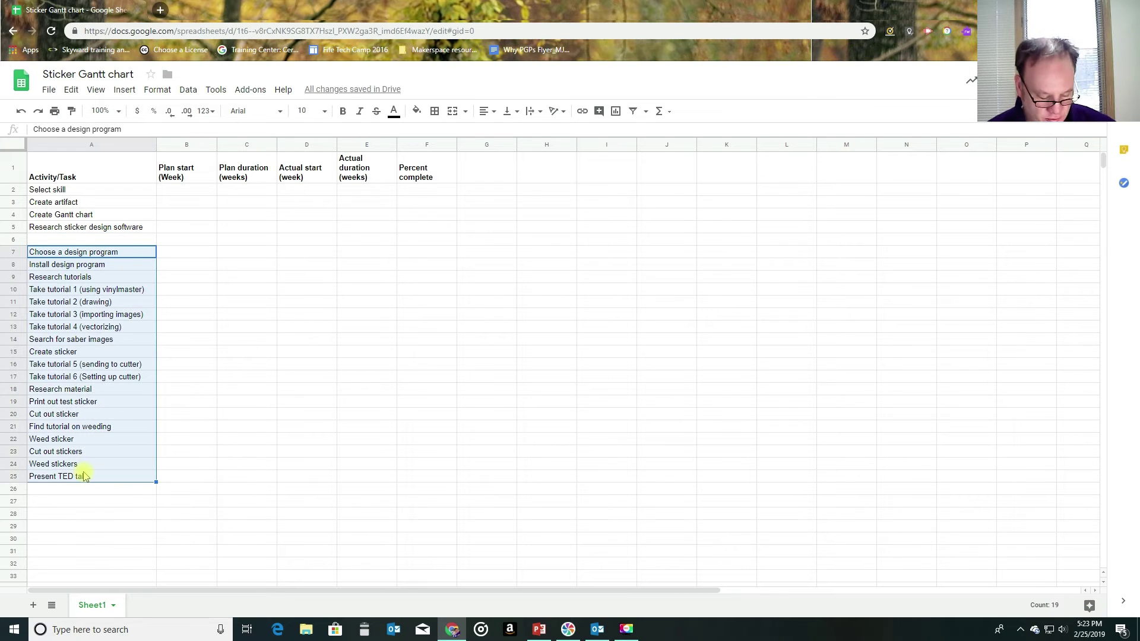
pyautogui.hotkey('ctrl', 'x')
pyautogui.click(55, 239)
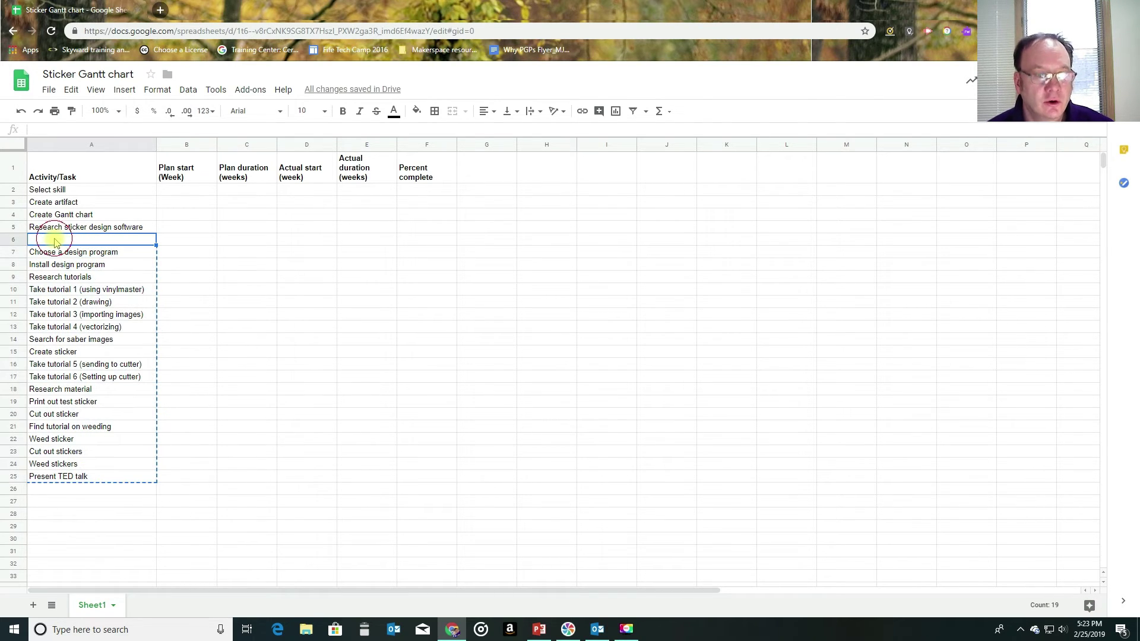
pyautogui.hotkey('ctrl', 'v')
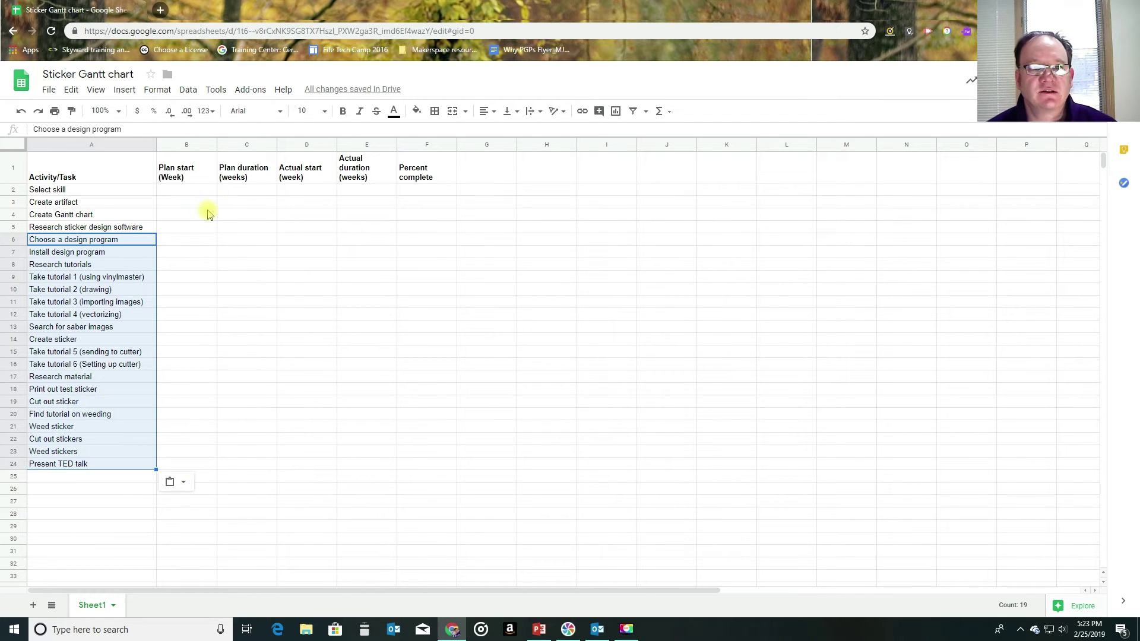
# Fill in the "Select skill" row with plan start 1, plan duration 1, actual start 1, actual duration 1 and percent complete 100%.
pyautogui.click(184, 190)
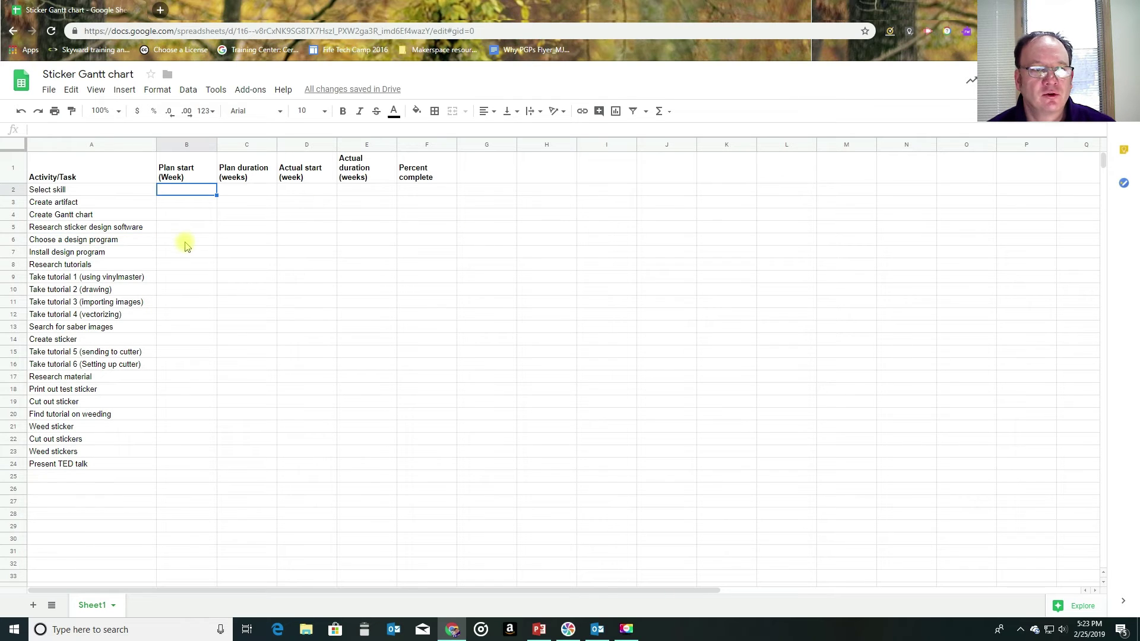
pyautogui.write('1')
pyautogui.click(248, 188)
pyautogui.write('1')
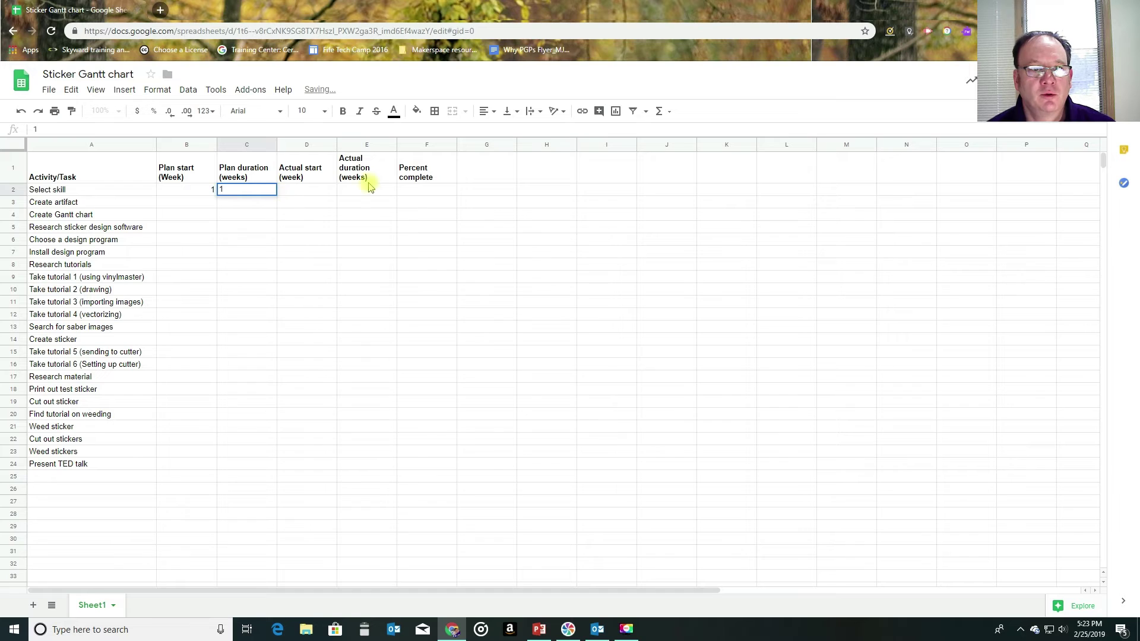
pyautogui.press('Tab')
pyautogui.write('1')
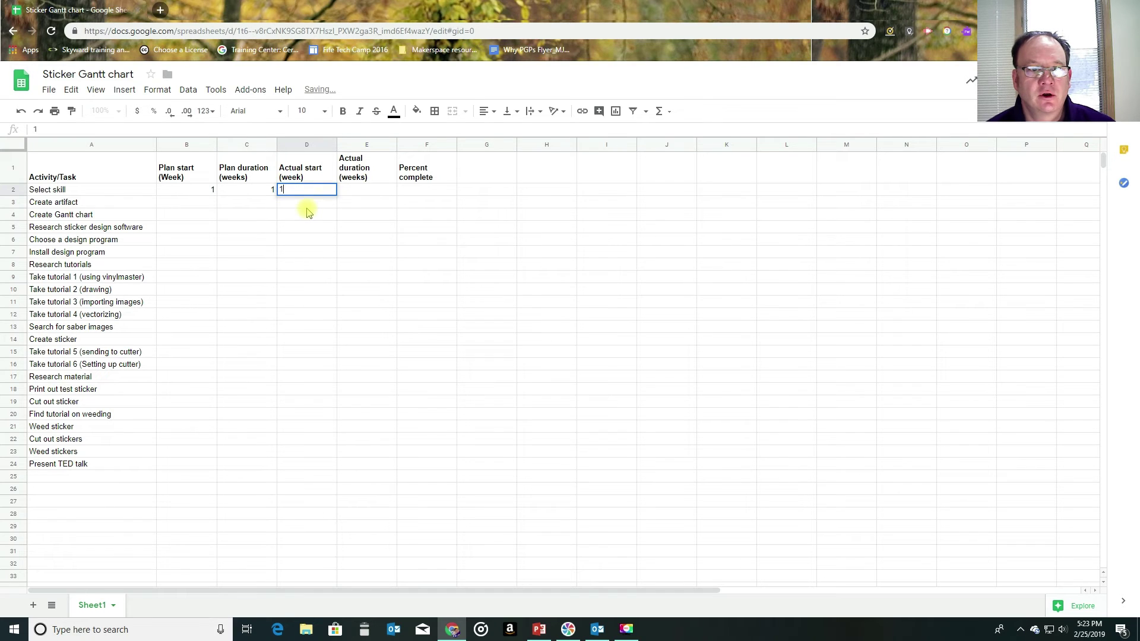
pyautogui.click(356, 191)
pyautogui.write('1')
pyautogui.click(403, 190)
pyautogui.write('100')
pyautogui.press('Return')
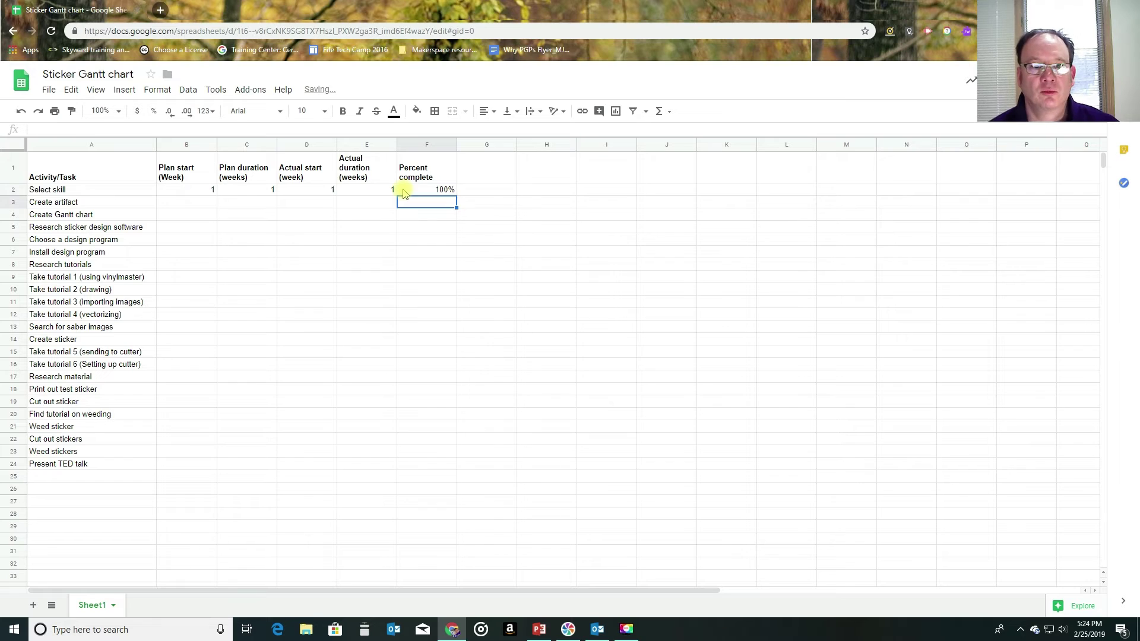
# Format the Percent complete cells F2:F24 as percentages.
pyautogui.moveTo(416, 190); pyautogui.dragTo(409, 465)
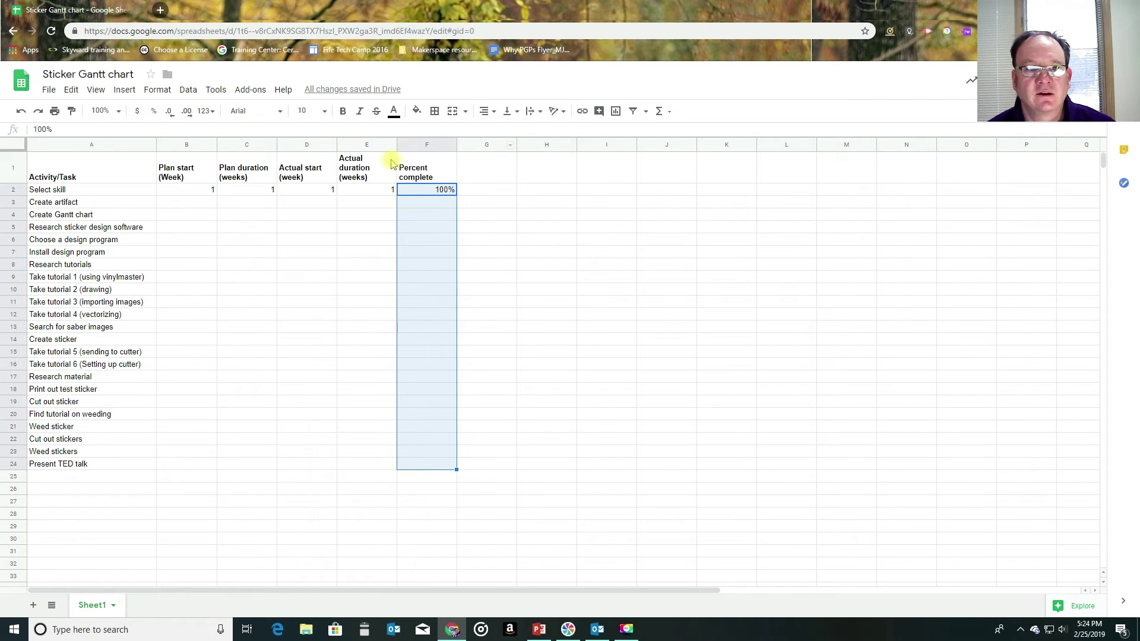
pyautogui.click(153, 115)
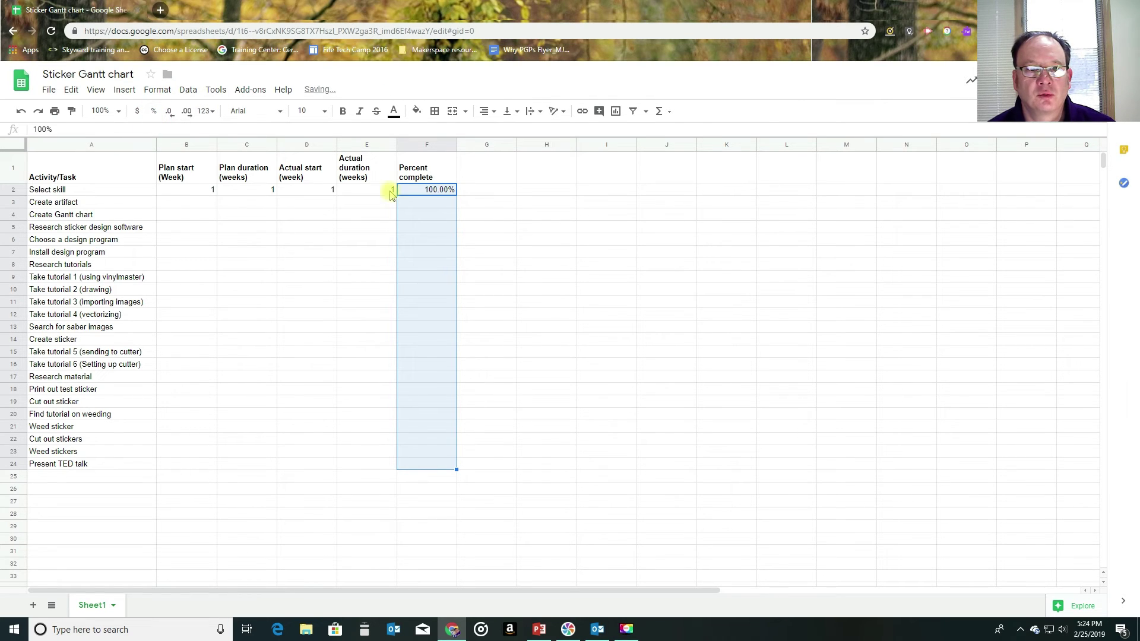
pyautogui.click(432, 204)
pyautogui.write('3')
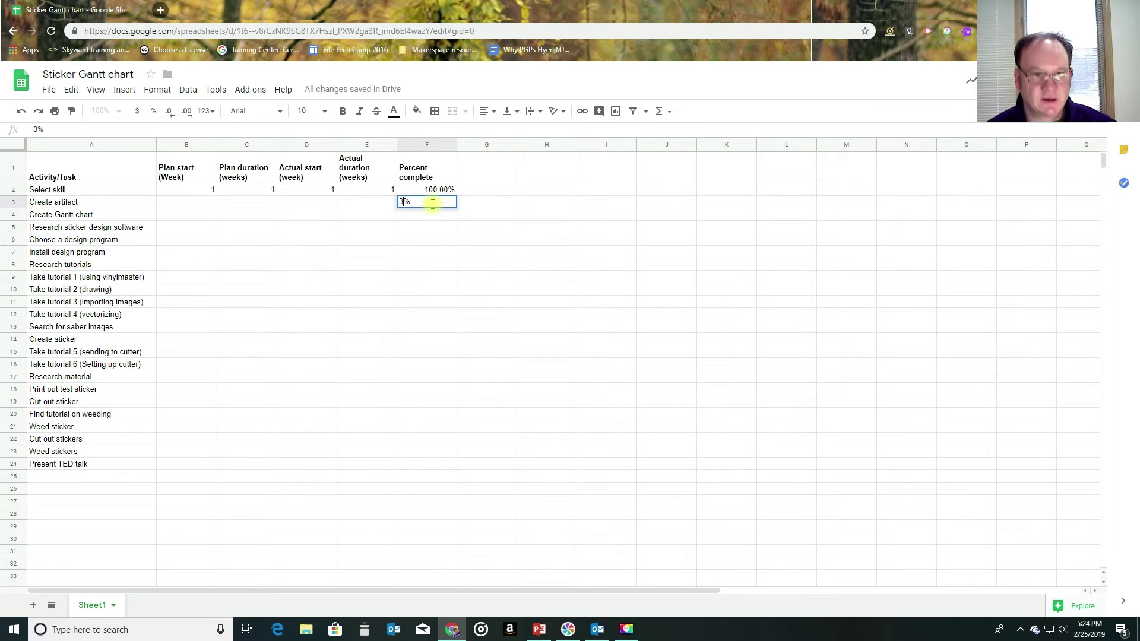
pyautogui.press('BackSpace')
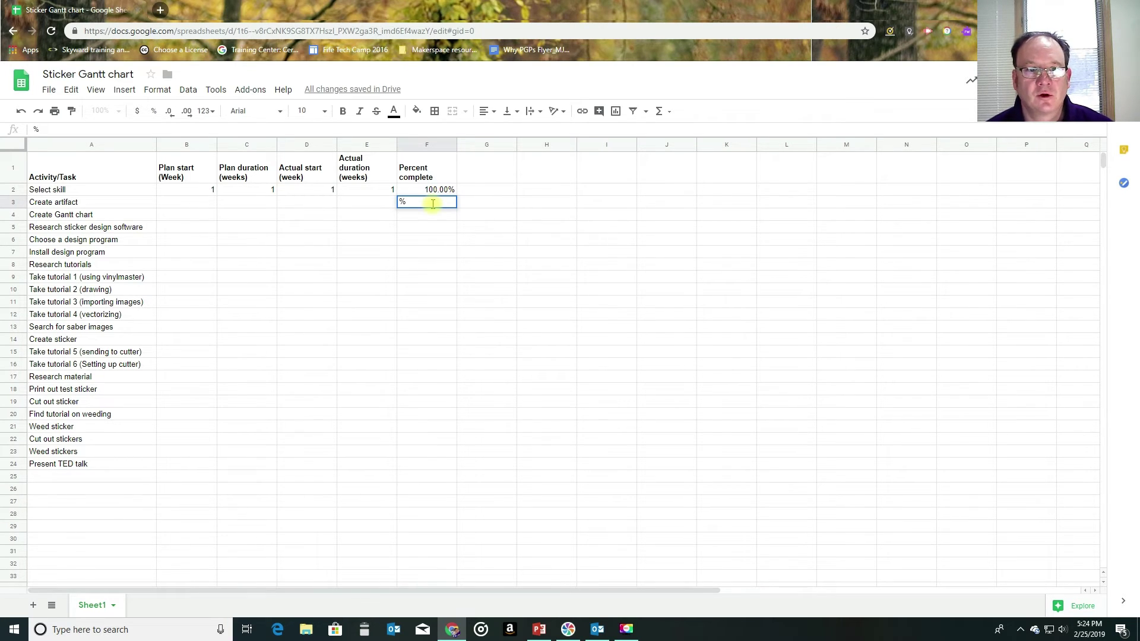
# Fill in the "Create artifact" row with plan start 2, plan duration 1, actual start 2 and actual duration 1.
pyautogui.click(167, 203)
pyautogui.write('2')
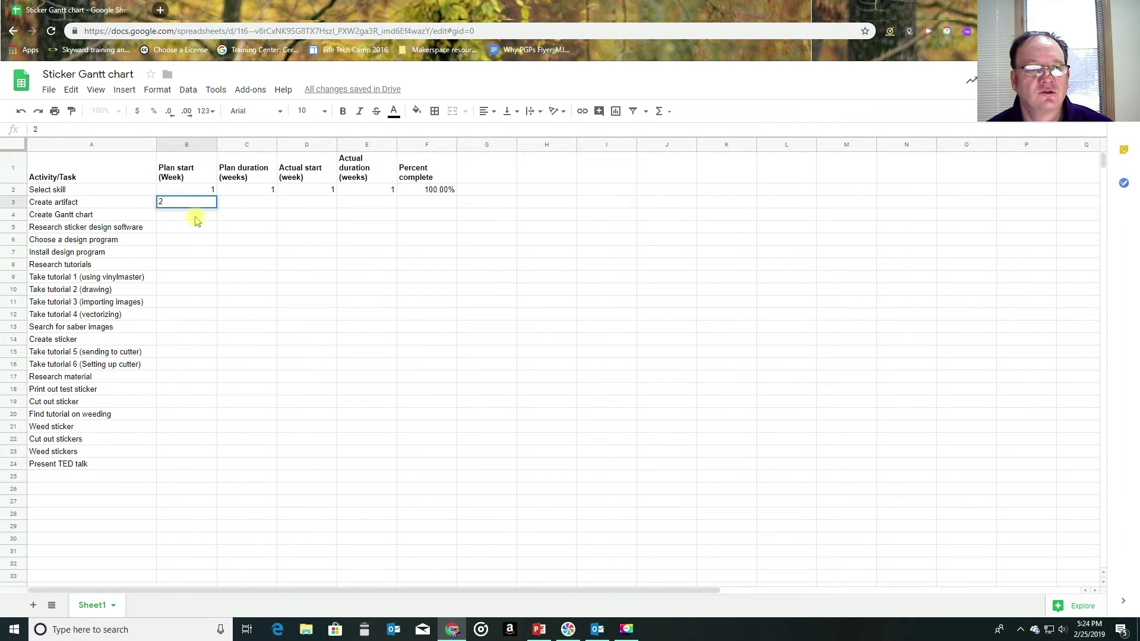
pyautogui.click(235, 203)
pyautogui.write('`')
pyautogui.press('BackSpace')
pyautogui.write('1')
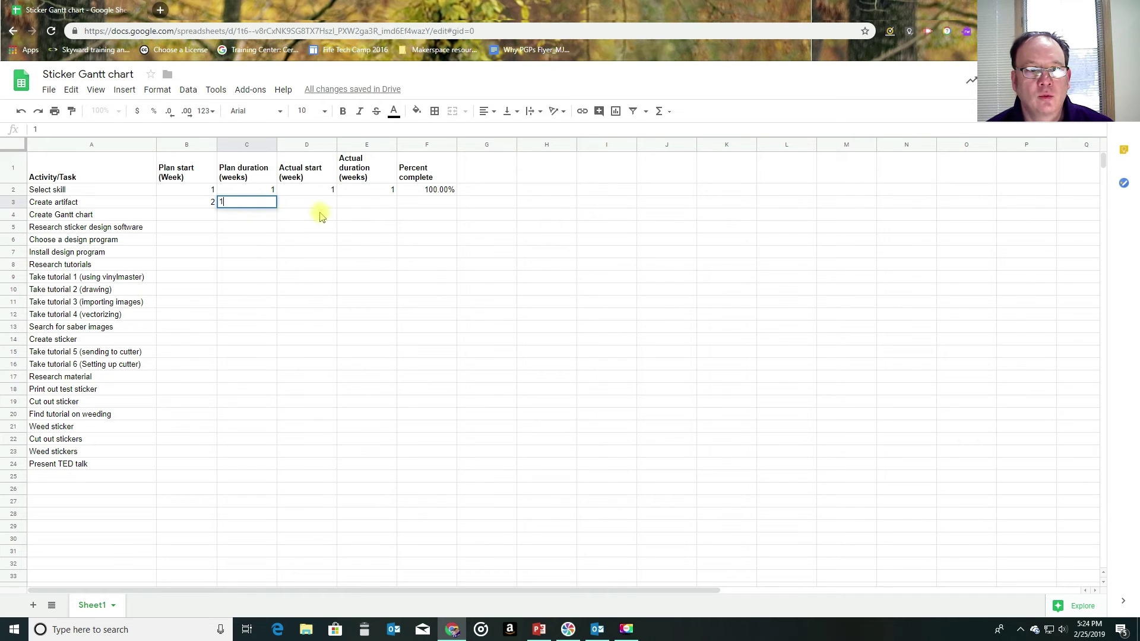
pyautogui.click(319, 213)
pyautogui.write('2')
pyautogui.click(374, 202)
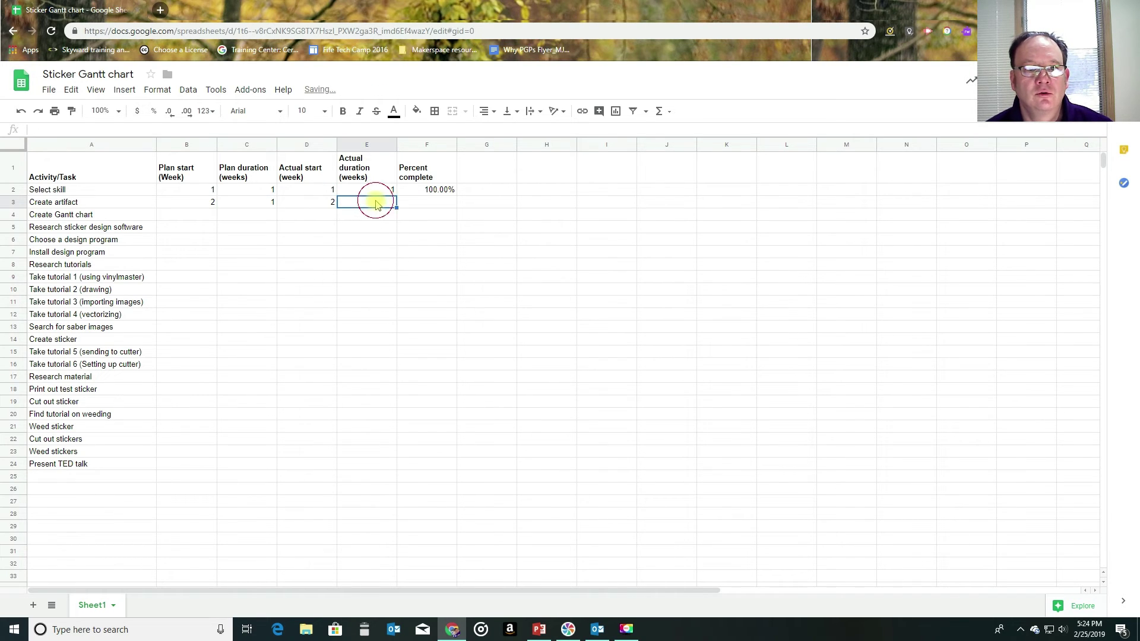
pyautogui.write('1')
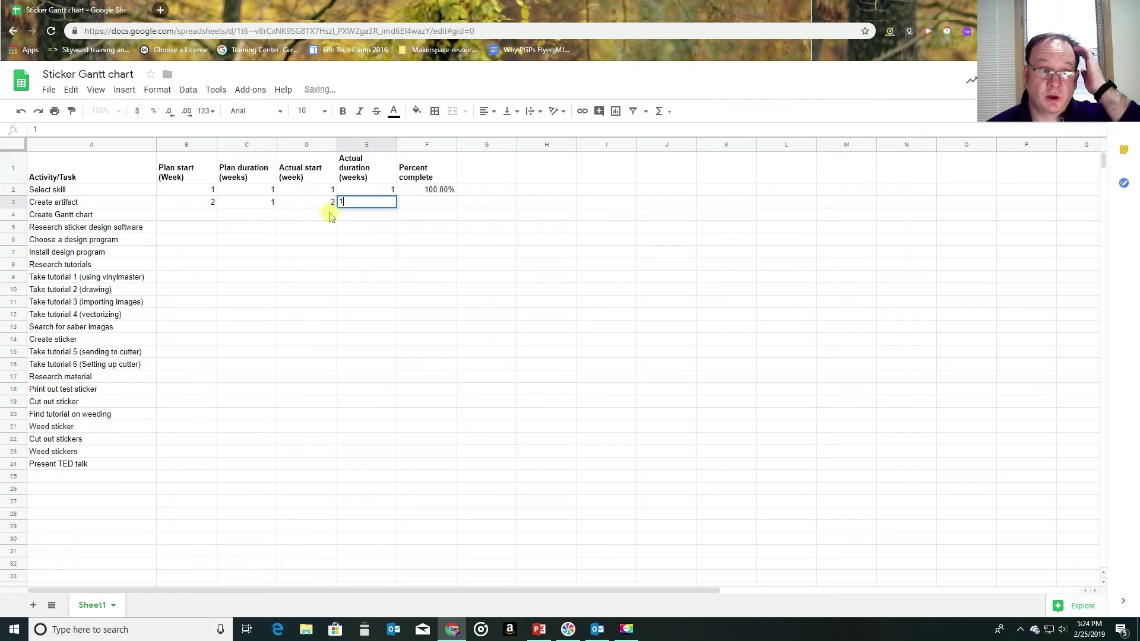
# Fill in the "Create Gantt chart" row with plan start 4, plan duration 1, actual start 4 and actual duration 2.
pyautogui.click(180, 212)
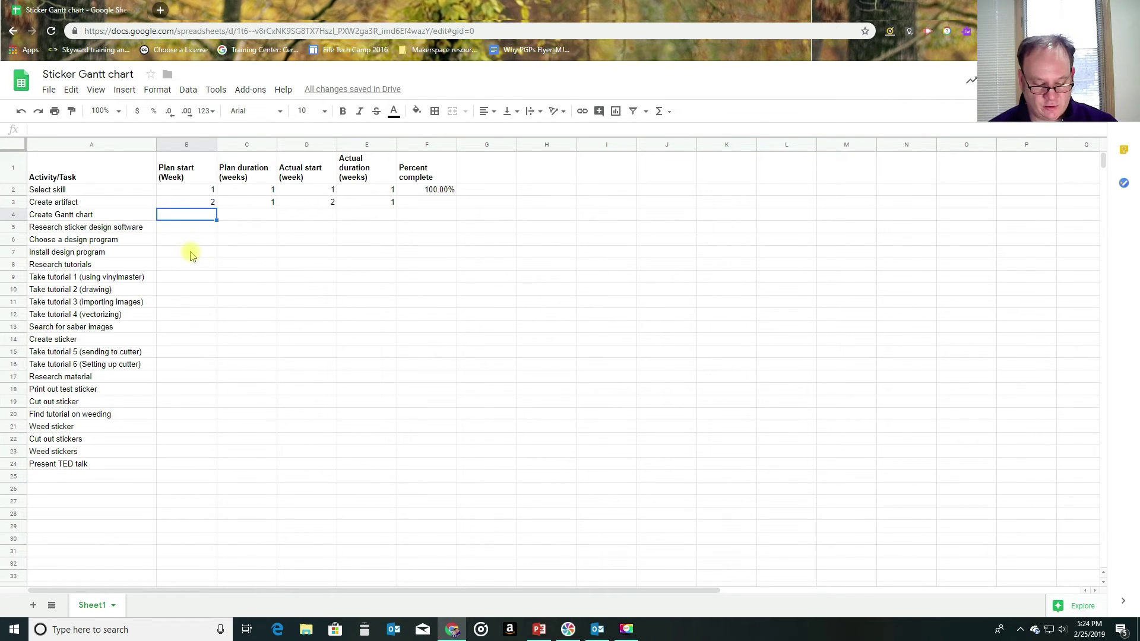
pyautogui.write('4')
pyautogui.press('Tab')
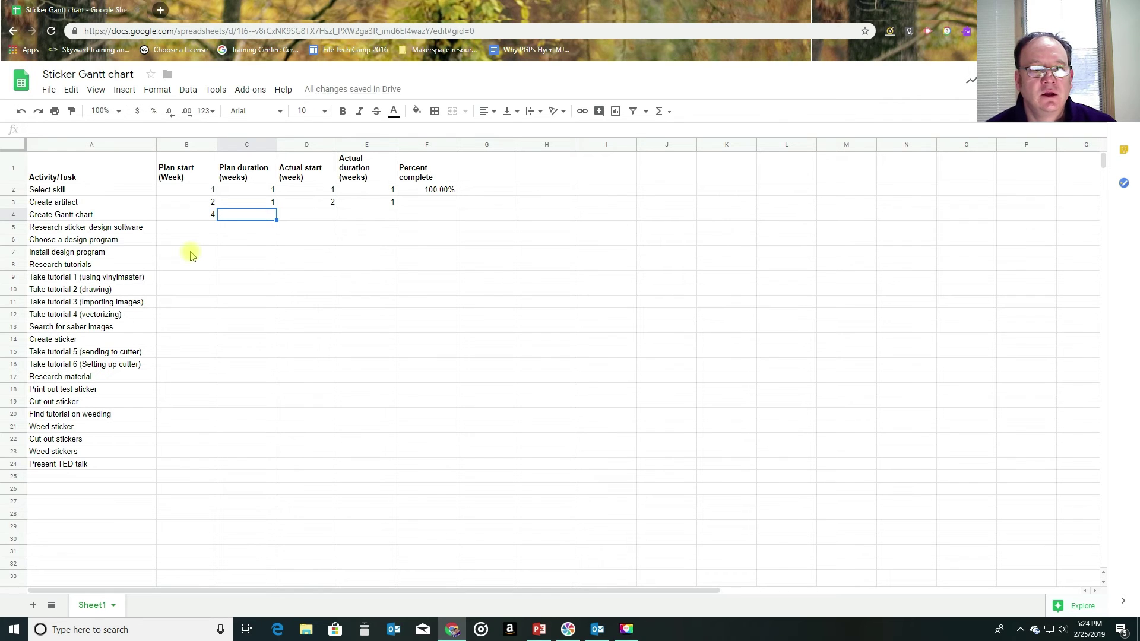
pyautogui.write('1')
pyautogui.press('Tab')
pyautogui.write('4')
pyautogui.press('Tab')
pyautogui.write('2')
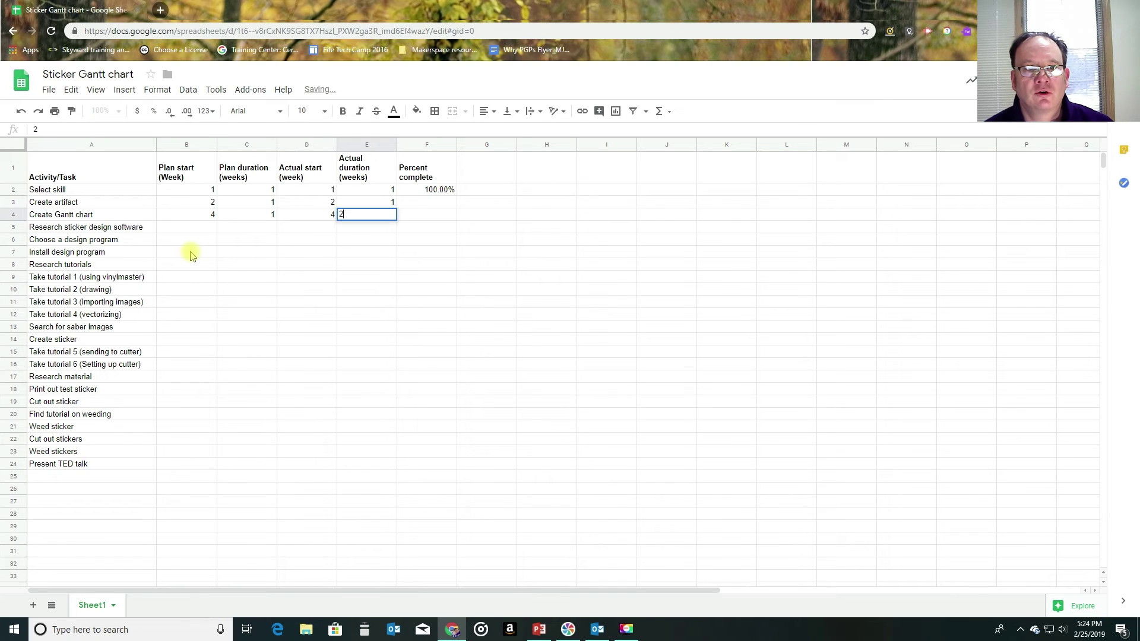
# Set percent complete to 100% for both the "Create artifact" and "Create Gantt chart" tasks.
pyautogui.press('Tab')
pyautogui.press('Up')
pyautogui.write('100')
pyautogui.press('Return')
pyautogui.write('100')
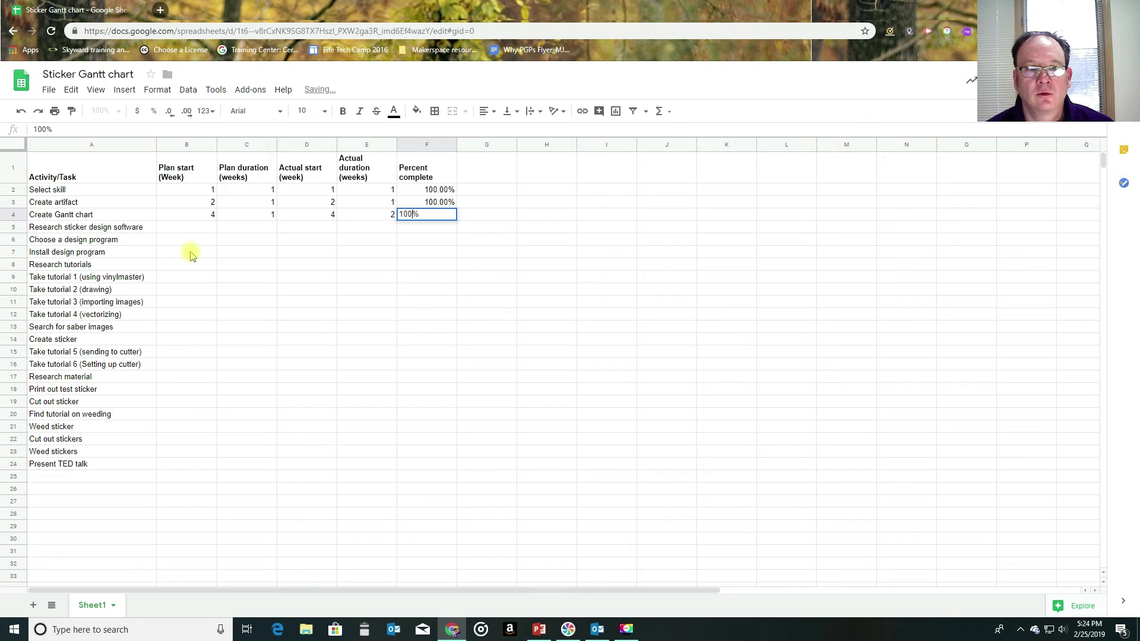
pyautogui.press('Return')
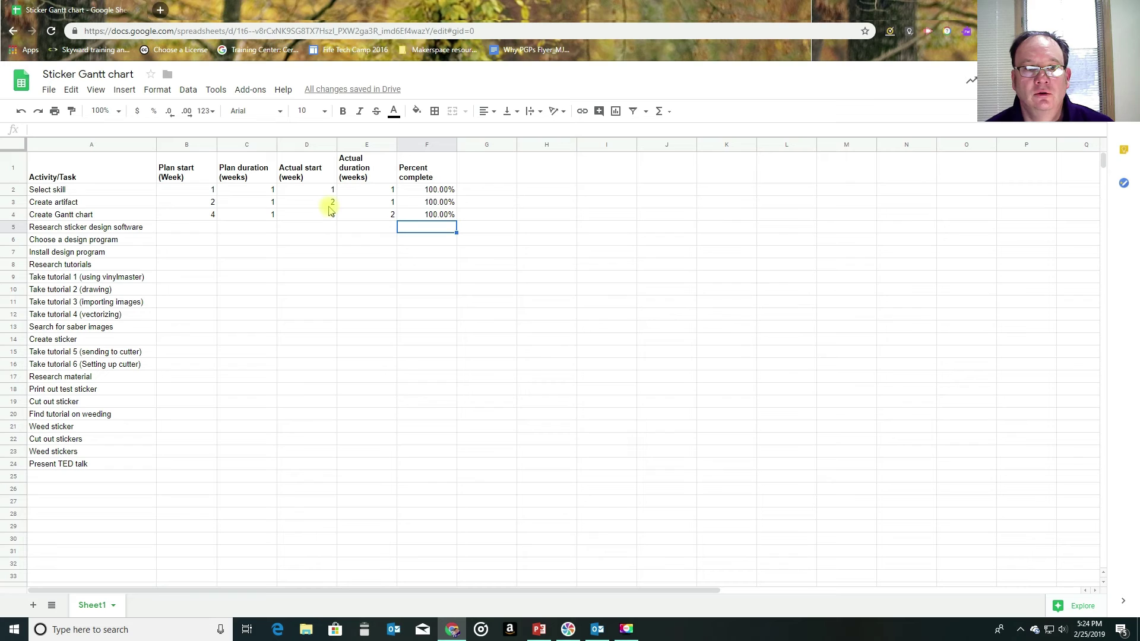
# Enter plan start 5, plan duration 2 and 0% complete for "Research sticker design software", leaving its actual start and duration blank.
pyautogui.click(202, 231)
pyautogui.write('5')
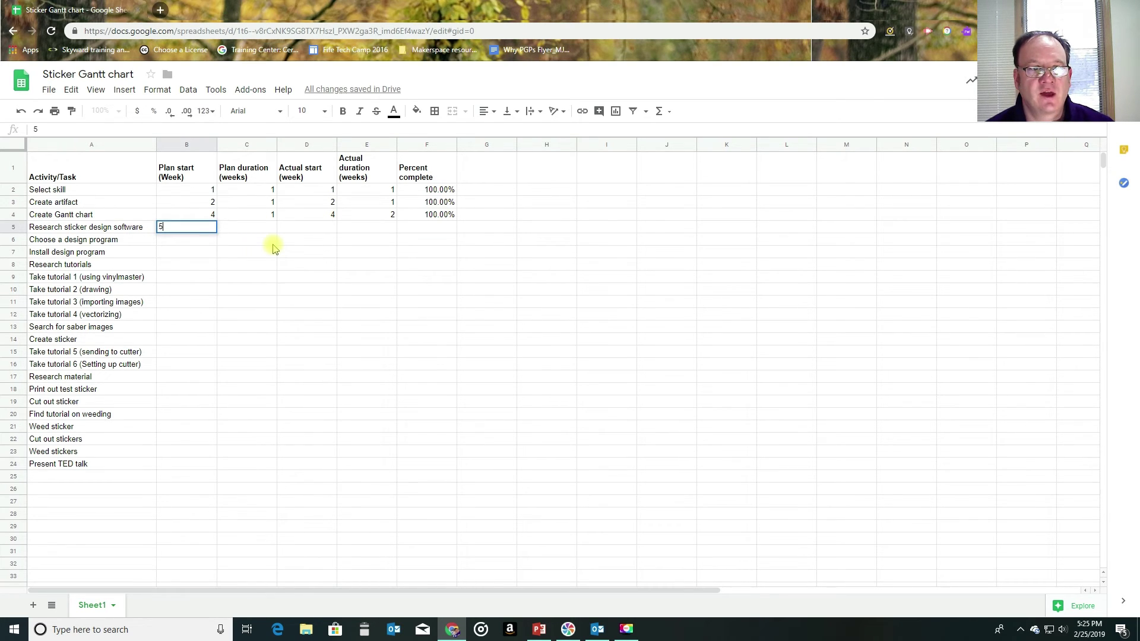
pyautogui.press('Tab')
pyautogui.write('2')
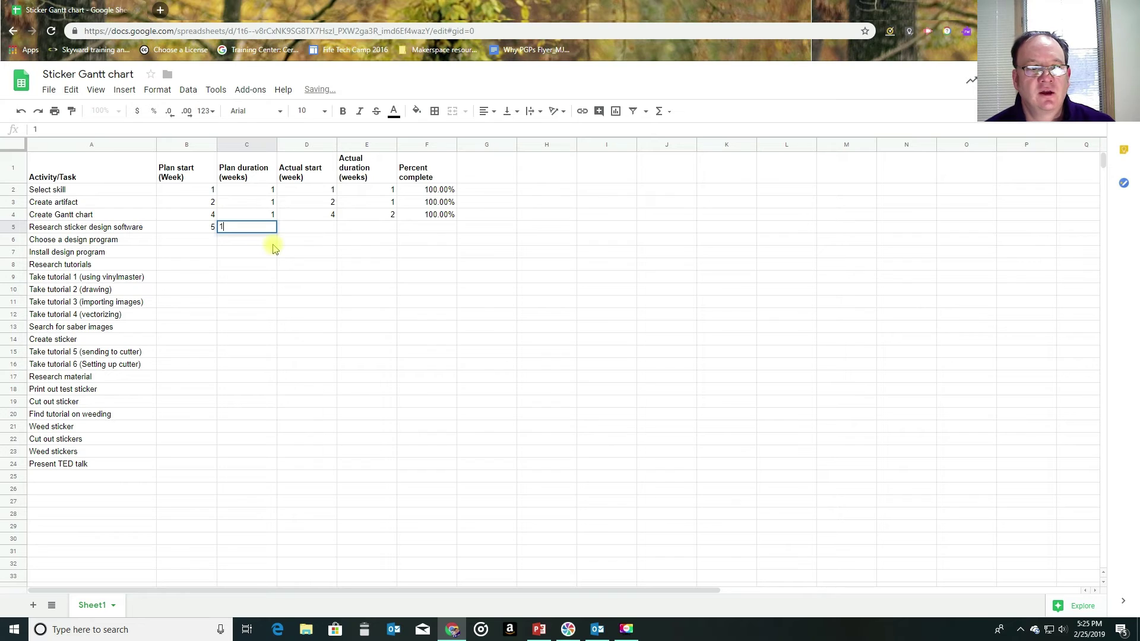
pyautogui.press('Tab')
pyautogui.write('5')
pyautogui.press('BackSpace')
pyautogui.write('6')
pyautogui.press('BackSpace')
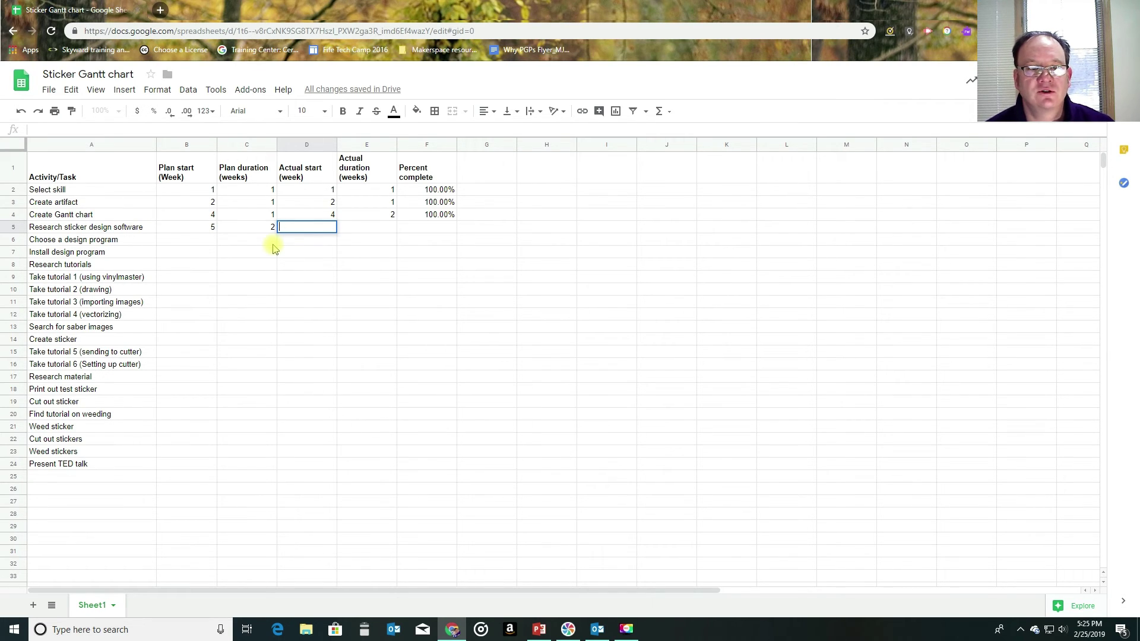
pyautogui.press('Return')
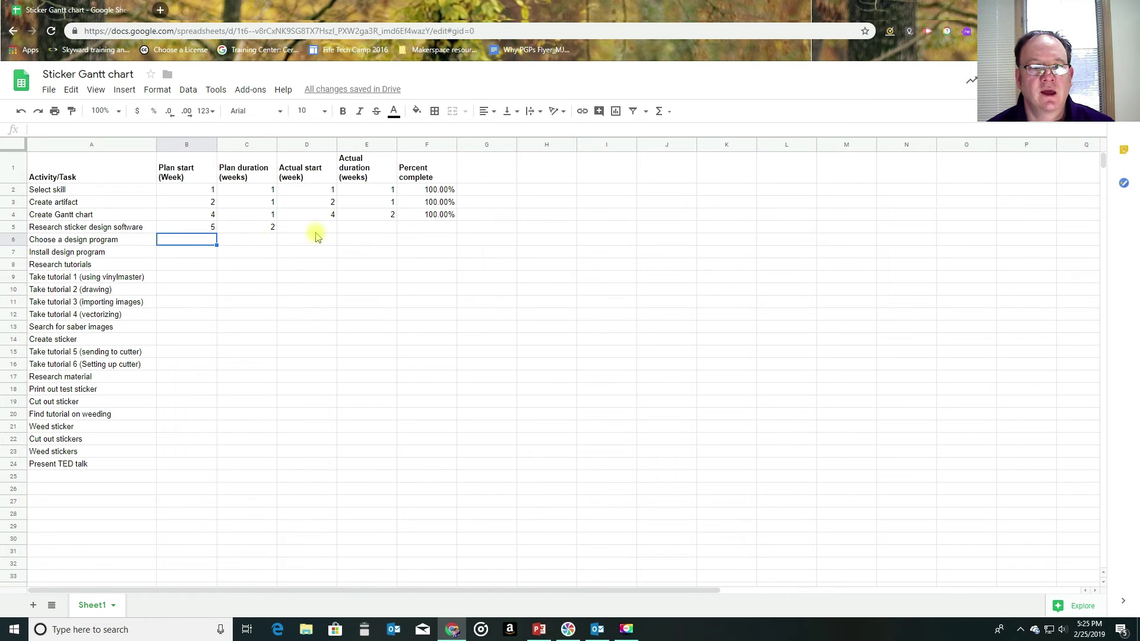
pyautogui.click(434, 228)
pyautogui.write('0')
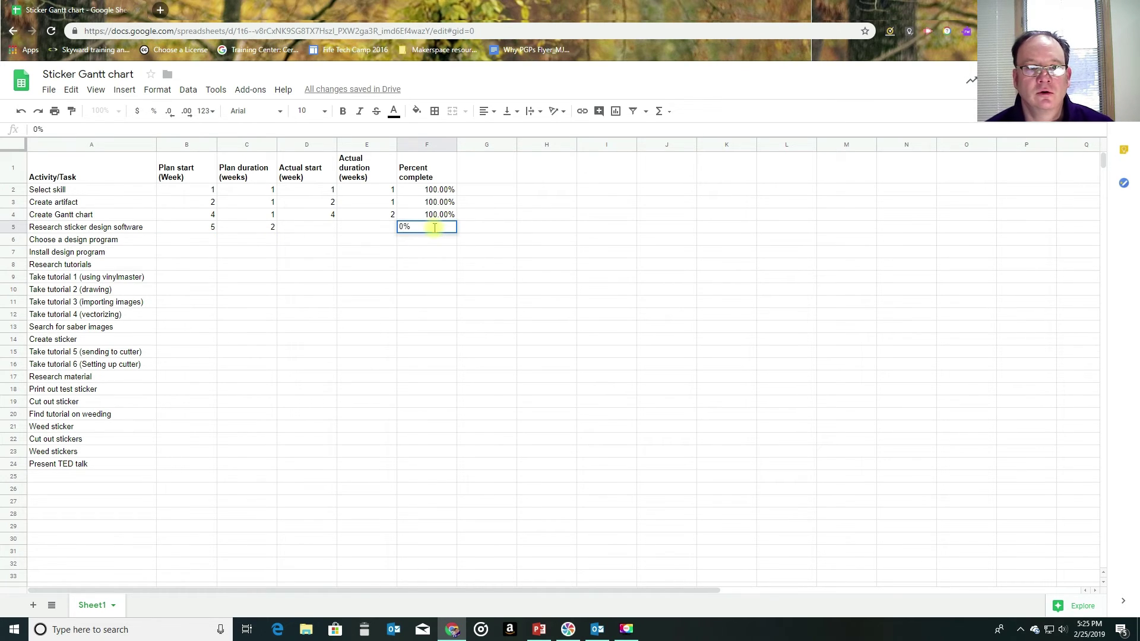
# Enter plan start 6, plan duration 1 and 0% complete for "Choose a design program", leaving its actual start and duration blank.
pyautogui.click(194, 240)
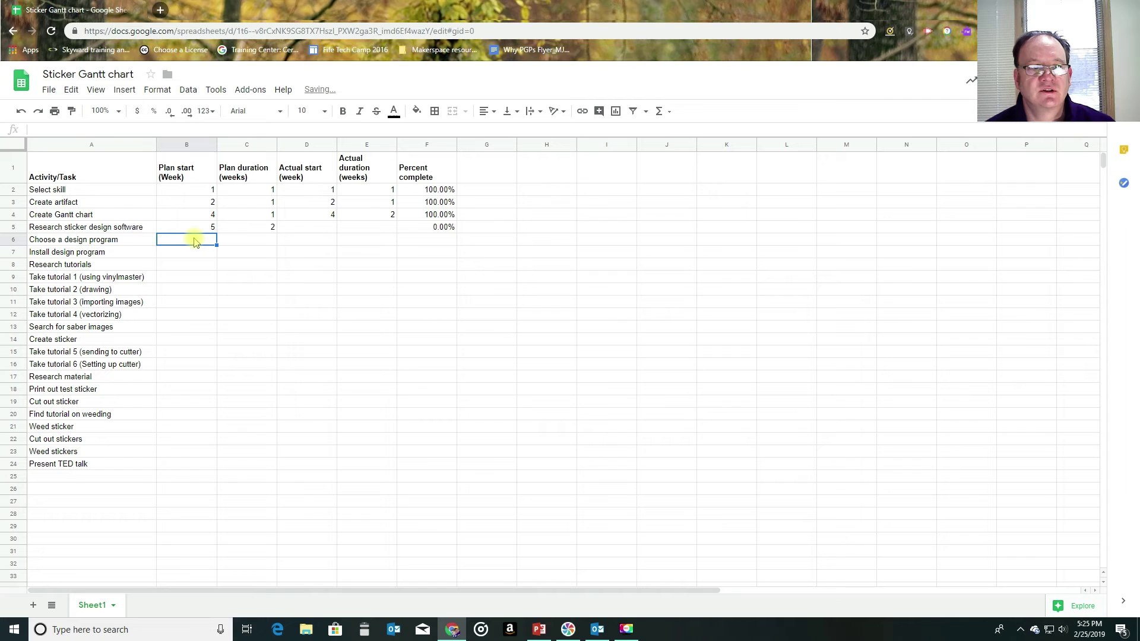
pyautogui.write('6')
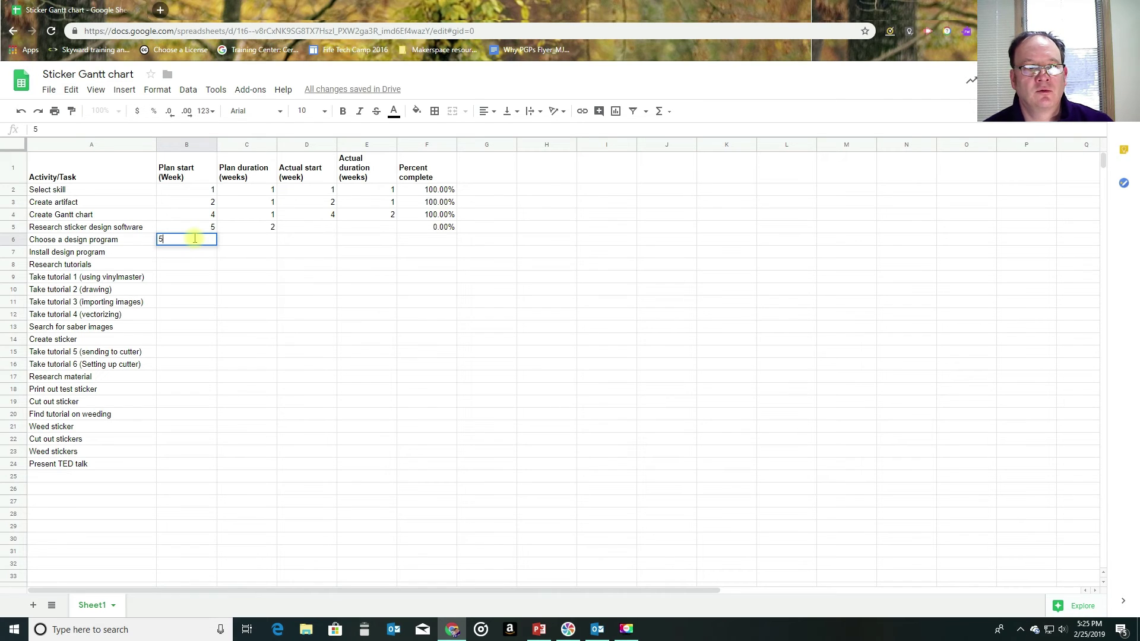
pyautogui.press('Tab')
pyautogui.press('Tab')
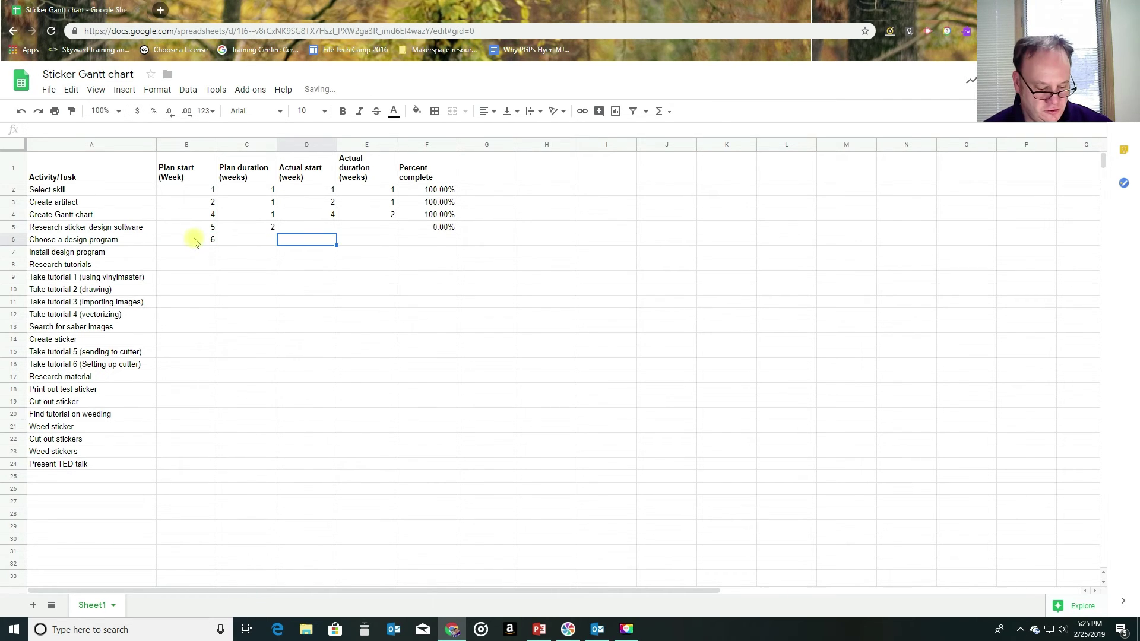
pyautogui.hotkey('shift', 'Tab')
pyautogui.write('1')
pyautogui.press('Tab')
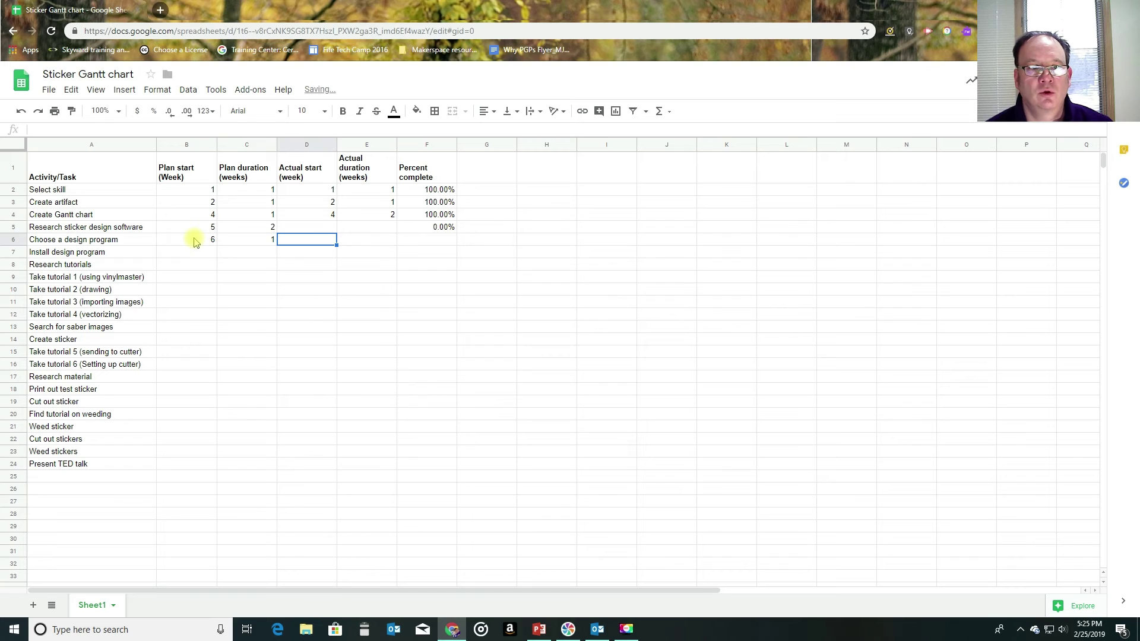
pyautogui.press('Tab')
pyautogui.press('Tab')
pyautogui.write('0')
pyautogui.press('Return')
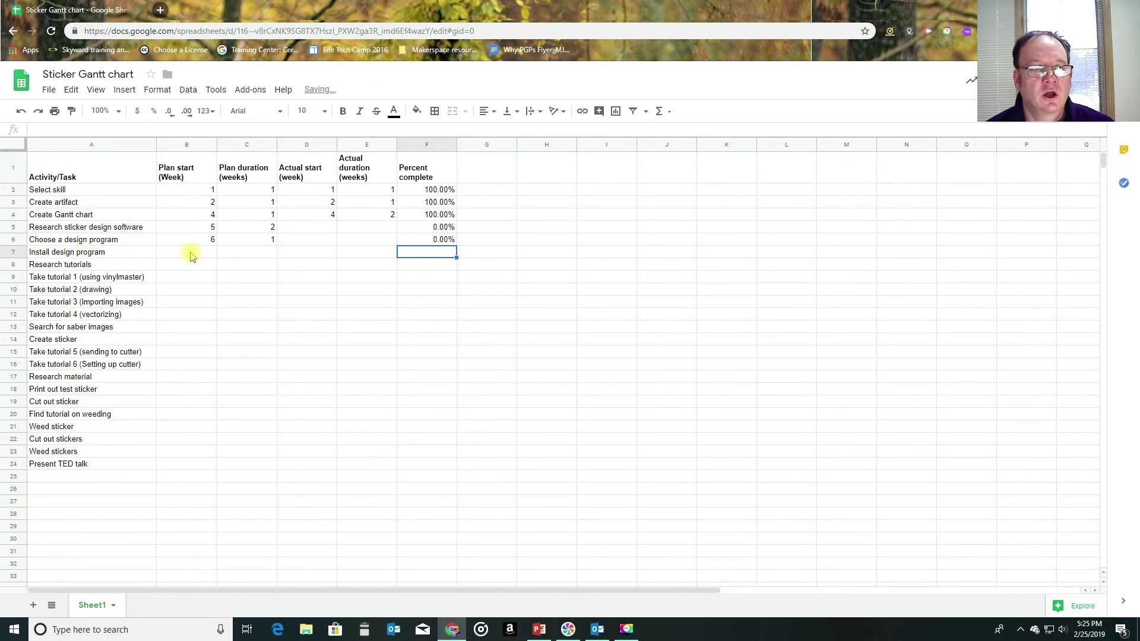
# Enter plan start 7 and plan duration 2 for the "Install design program" task.
pyautogui.click(189, 254)
pyautogui.write('7')
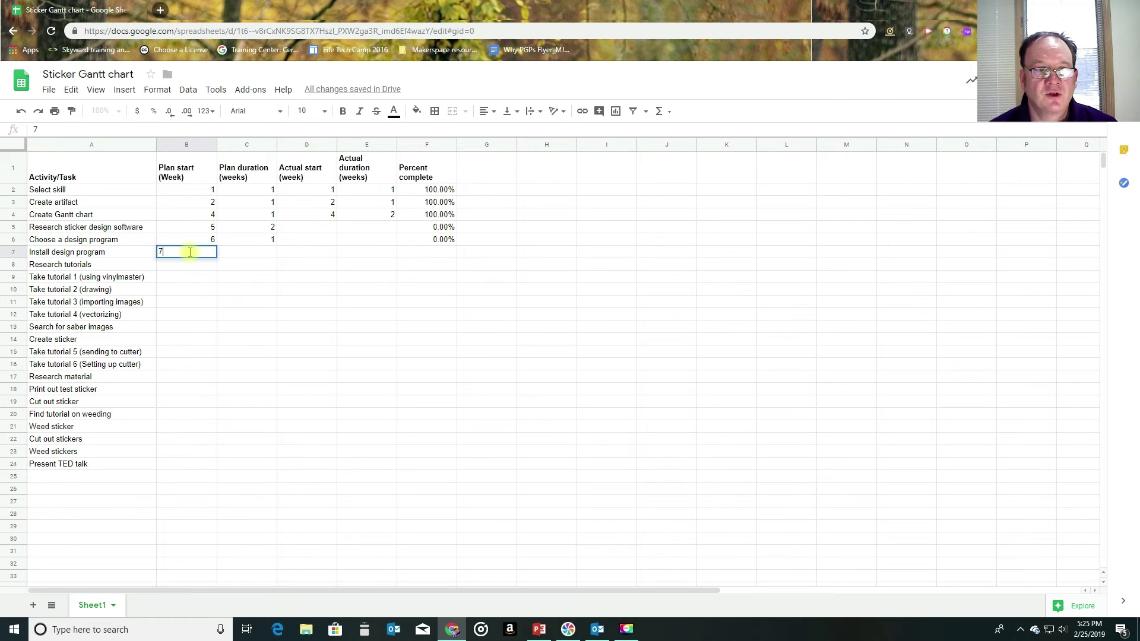
pyautogui.press('Tab')
pyautogui.write('2')
pyautogui.press('Tab')
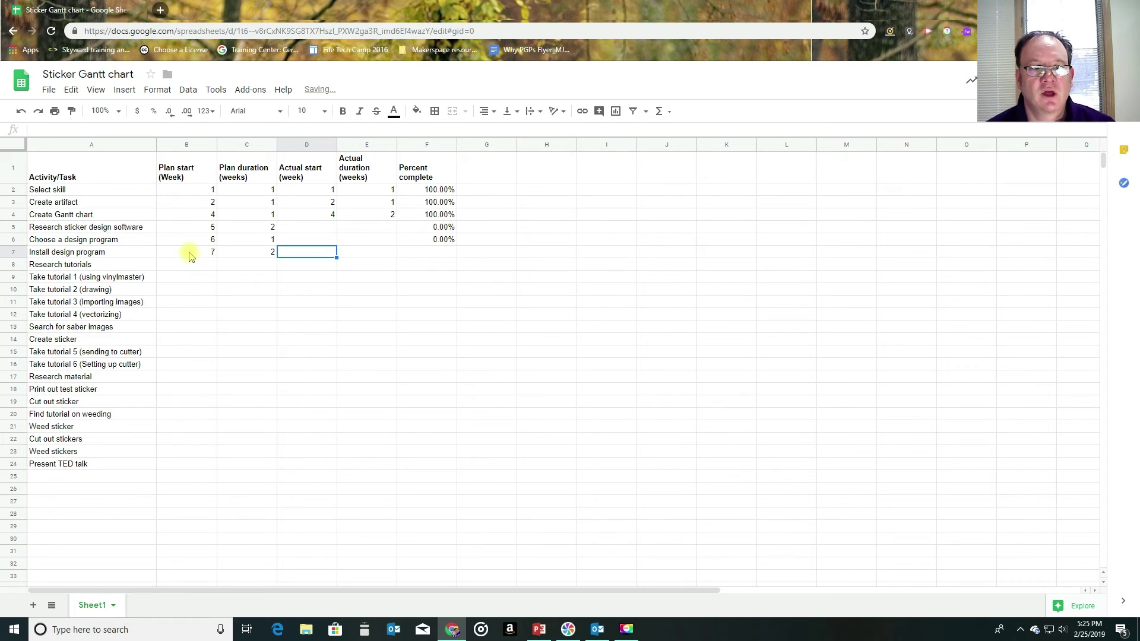
# Enter plan start 7 and plan duration 3 for the "Research tutorials" task.
pyautogui.press('Left')
pyautogui.press('Down')
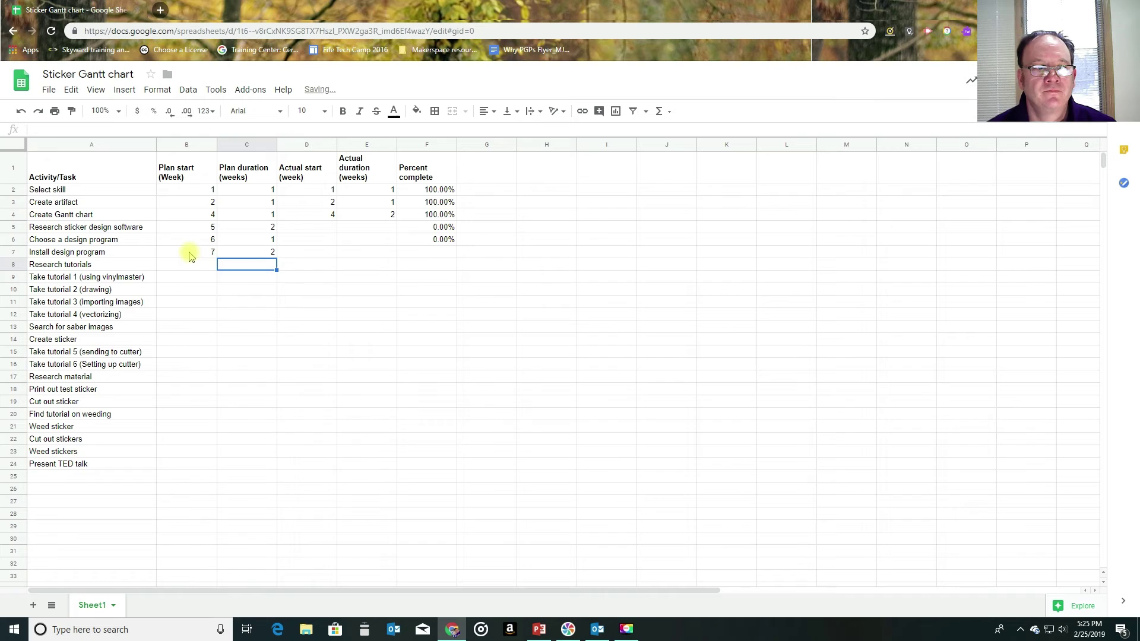
pyautogui.press('Left')
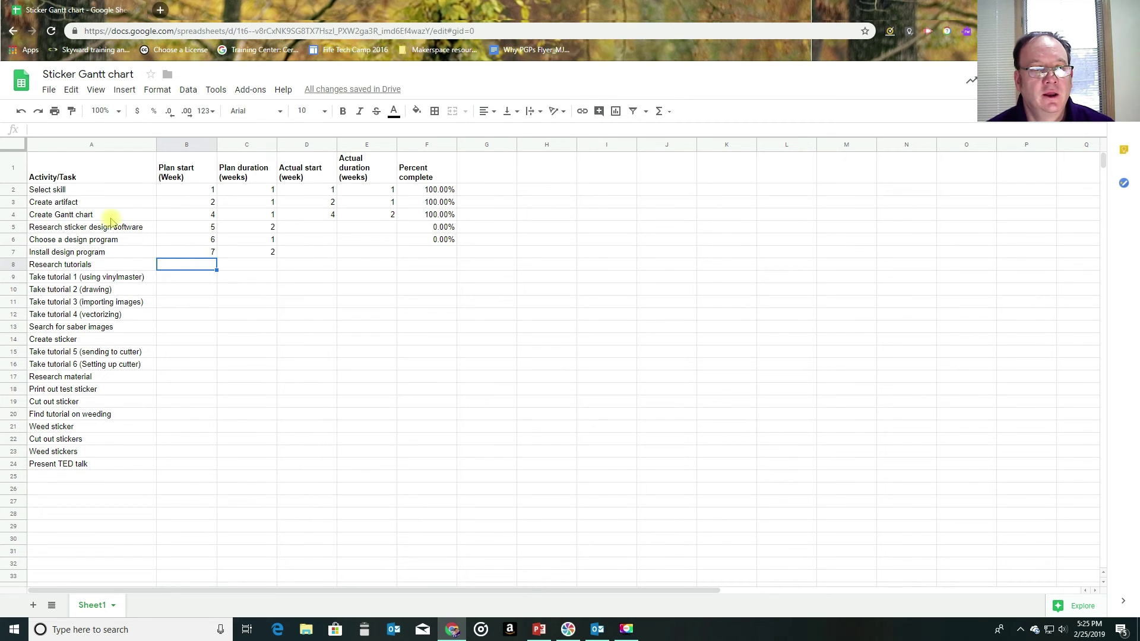
pyautogui.write('6')
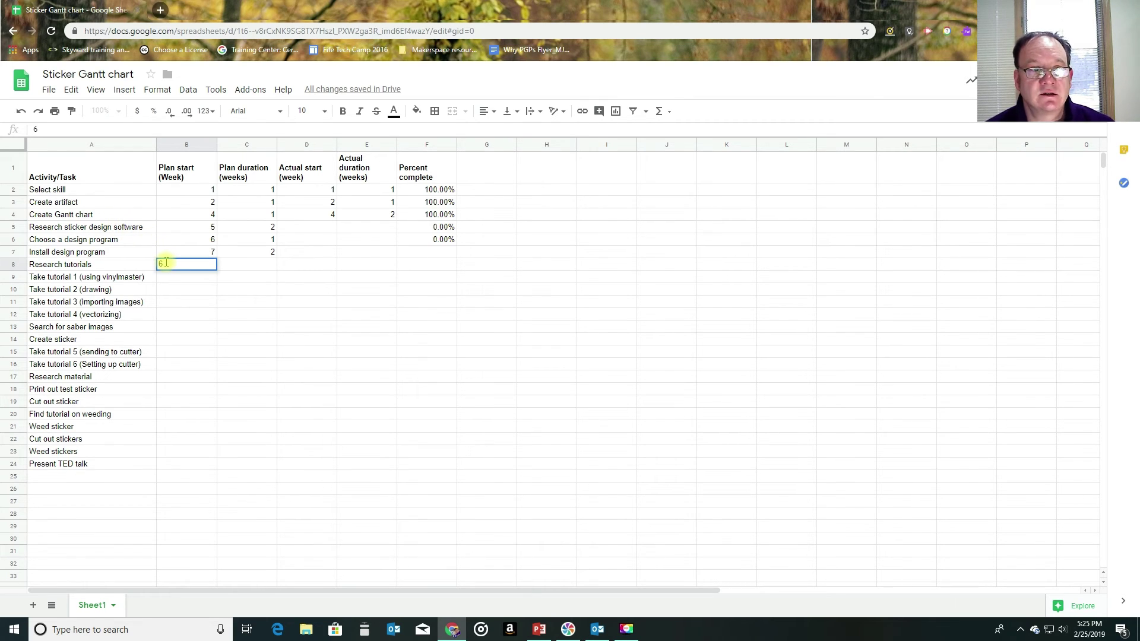
pyautogui.write('7')
pyautogui.press('Tab')
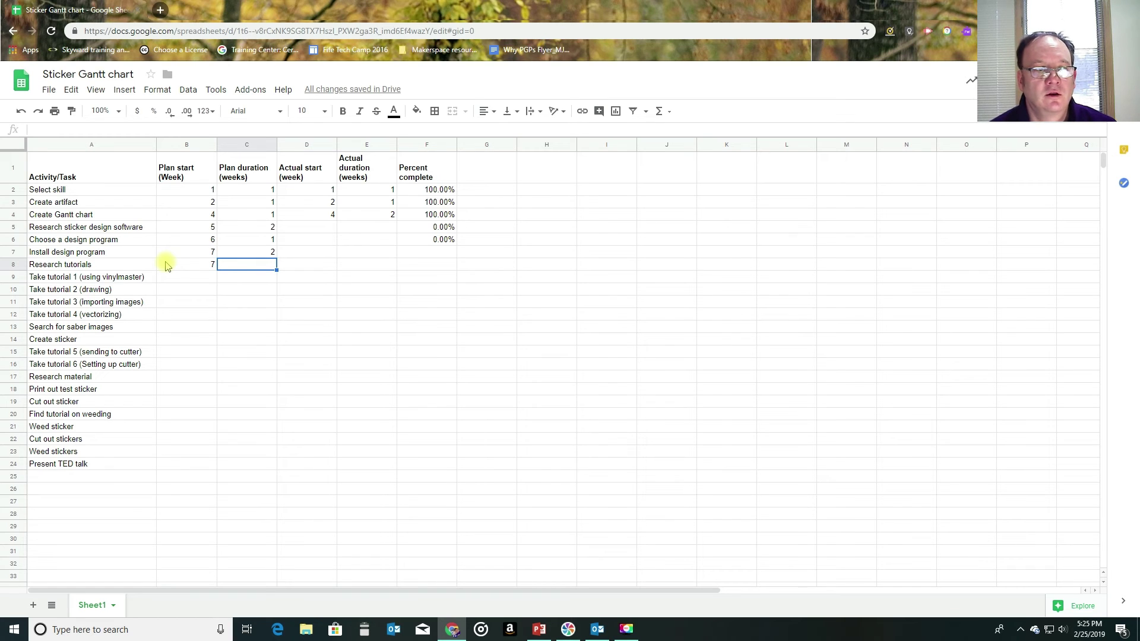
pyautogui.doubleClick(225, 264)
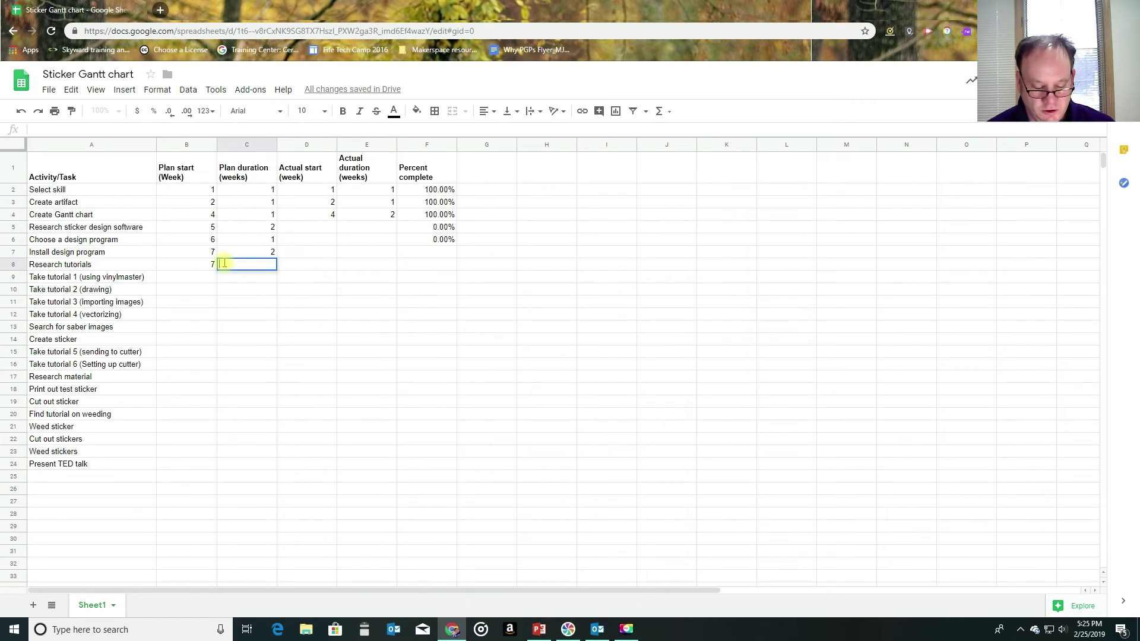
pyautogui.write('3')
pyautogui.press('Tab')
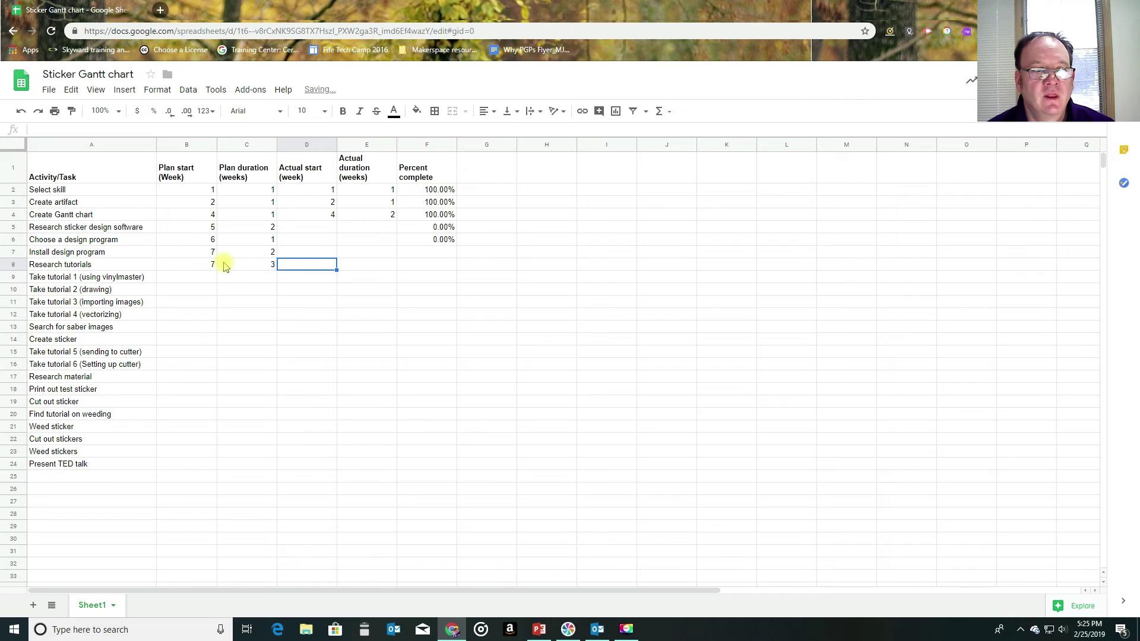
# Enter plan start 8 and plan duration 1 for the "Take tutorial 1 (using vinylmaster)" task.
pyautogui.press('Return')
pyautogui.press('Left')
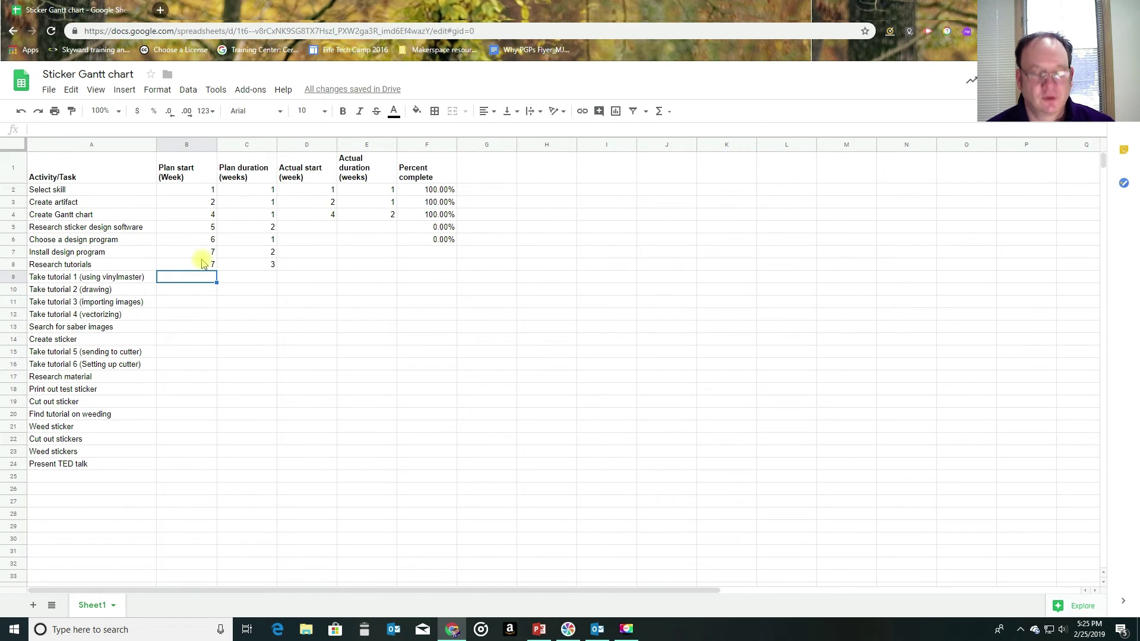
pyautogui.write('8')
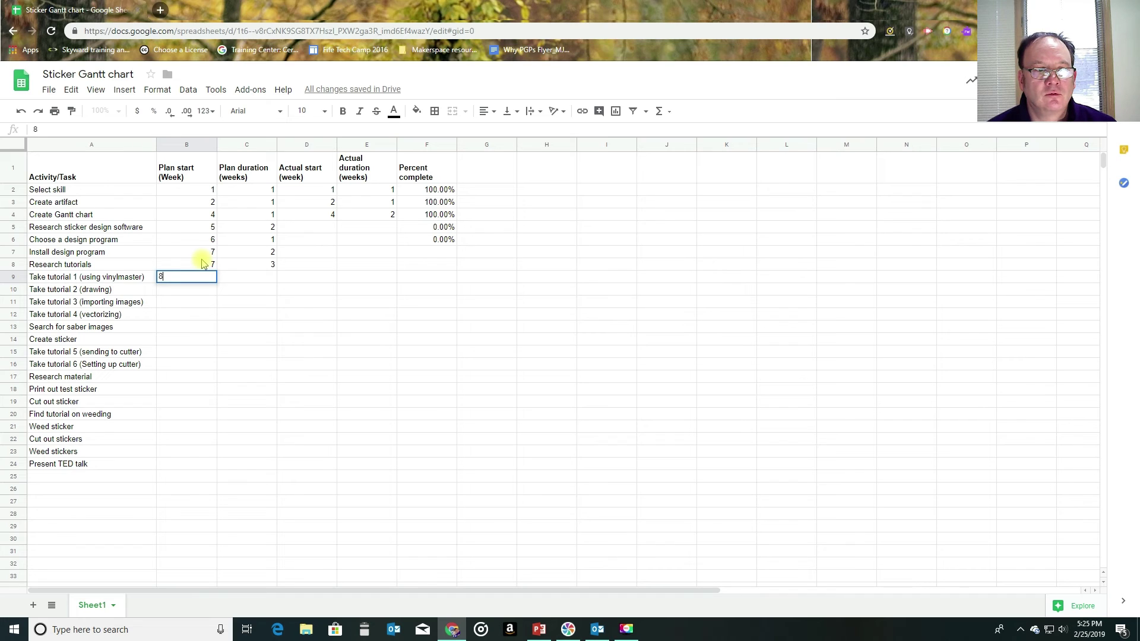
pyautogui.press('Return')
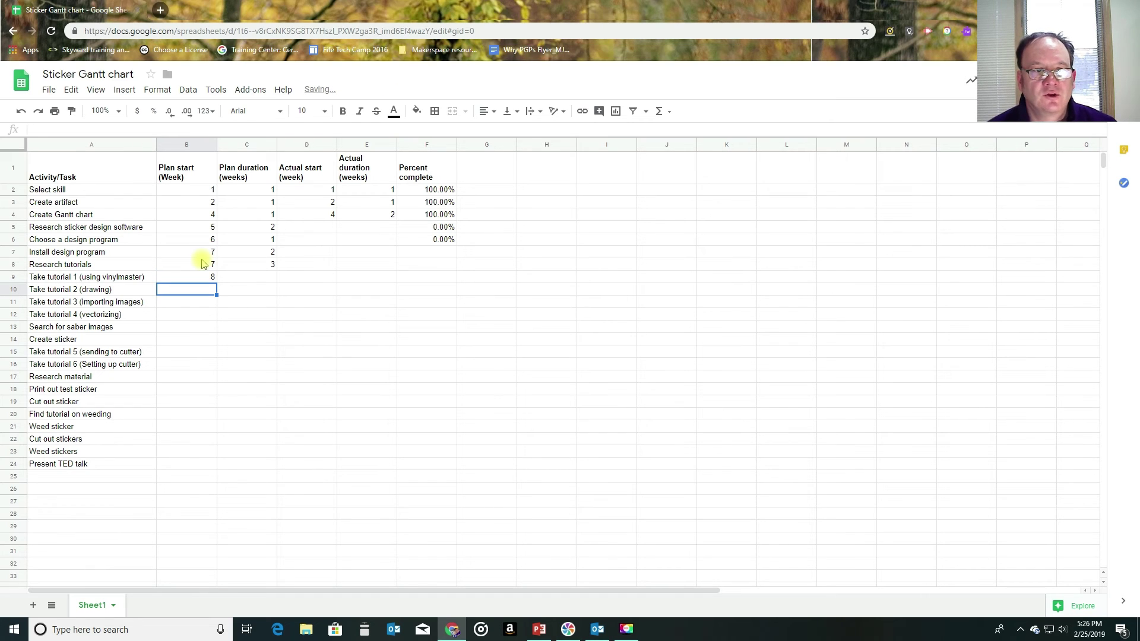
pyautogui.click(241, 274)
pyautogui.write('1')
pyautogui.press('Return')
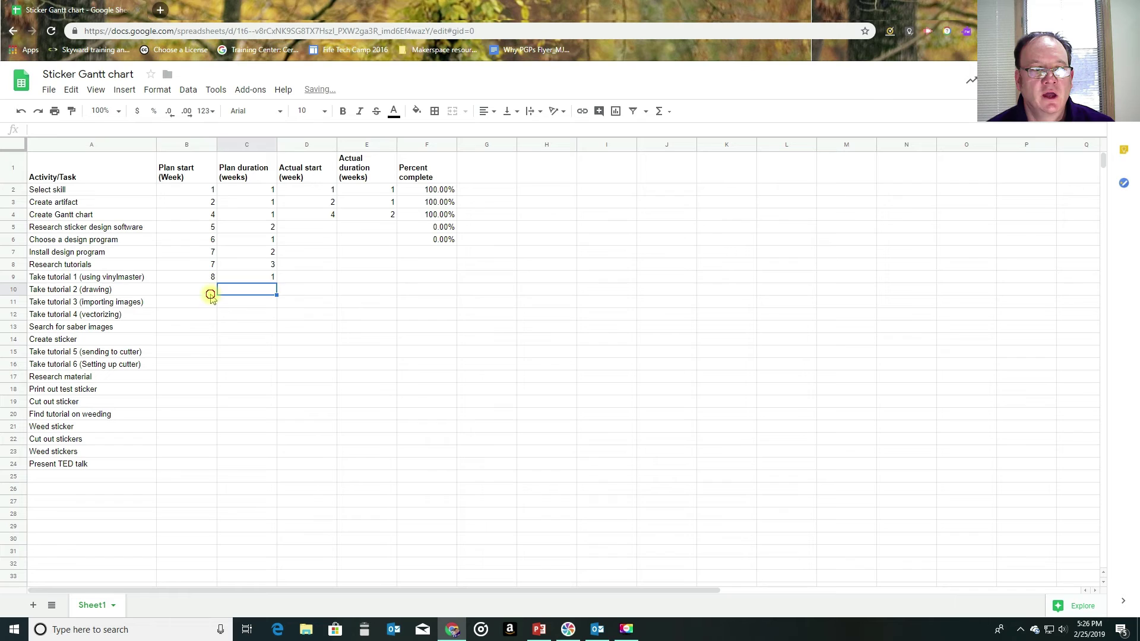
# Enter plan start 9 and plan duration 1 for the "Take tutorial 2 (drawing)" task.
pyautogui.click(211, 294)
pyautogui.write('9')
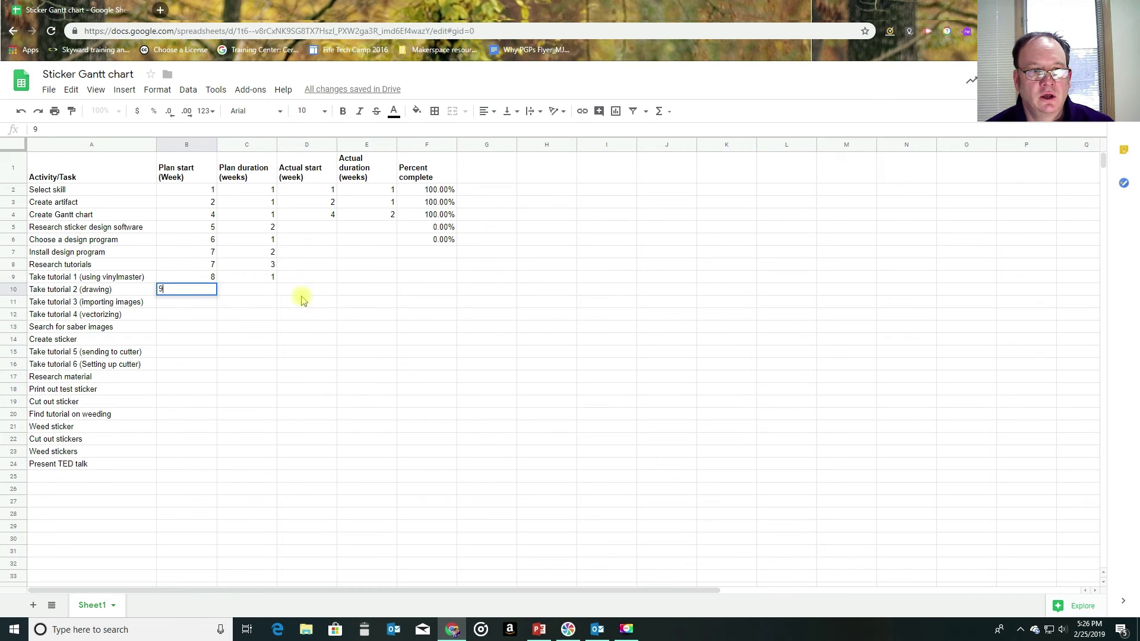
pyautogui.click(270, 292)
pyautogui.write('1')
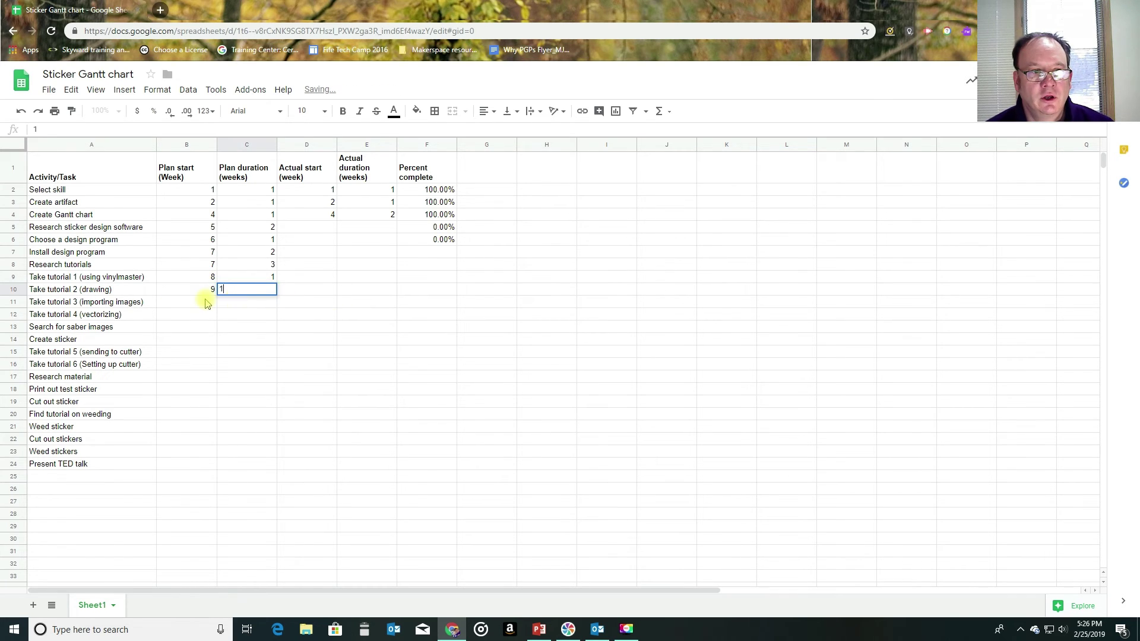
# Enter plan start 10 and plan duration 1 for the "Take tutorial 3 (importing images)" task.
pyautogui.click(200, 302)
pyautogui.write('10')
pyautogui.press('Tab')
pyautogui.write('1')
pyautogui.press('Return')
# Enter plan start 11 and plan duration 1 for the "Take tutorial 4 (vectorizing)" task.
pyautogui.write('11')
pyautogui.press('Tab')
pyautogui.write('1')
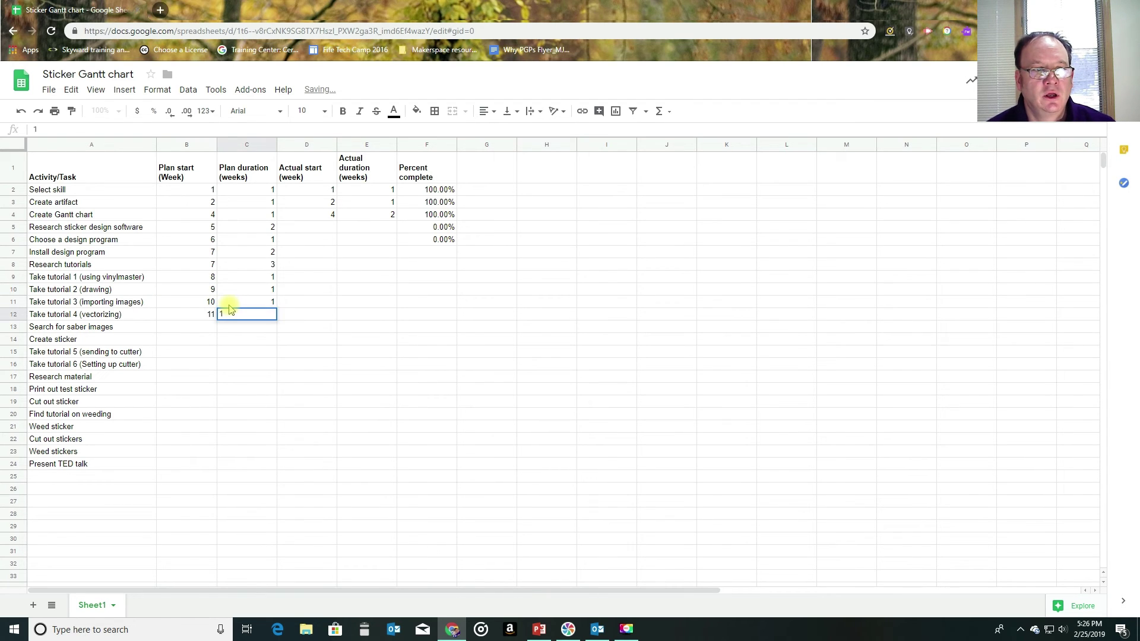
pyautogui.press('Return')
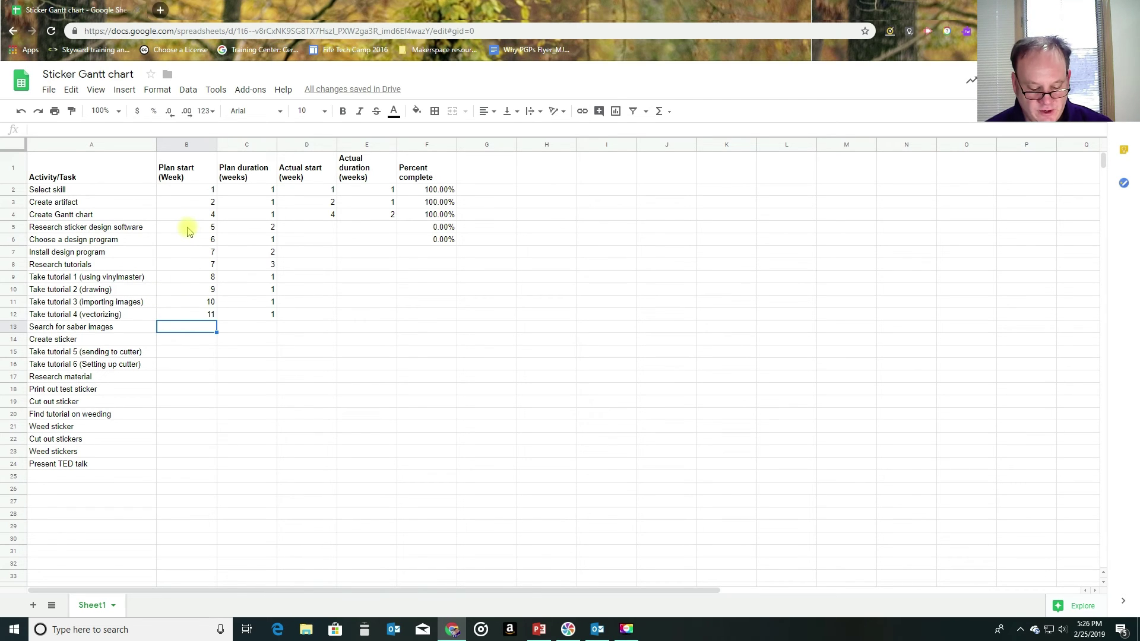
# Fill in "Search for saber images" with plan start 4, plan duration 1, actual start 5, actual duration 2 and 35% complete.
pyautogui.write('4')
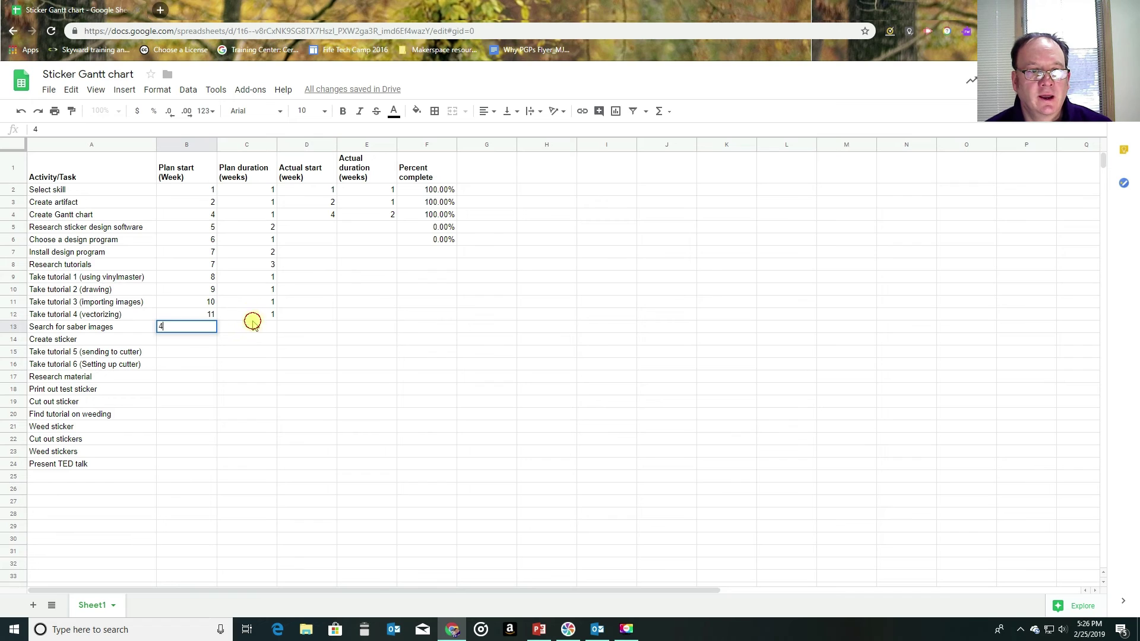
pyautogui.click(252, 323)
pyautogui.write('1')
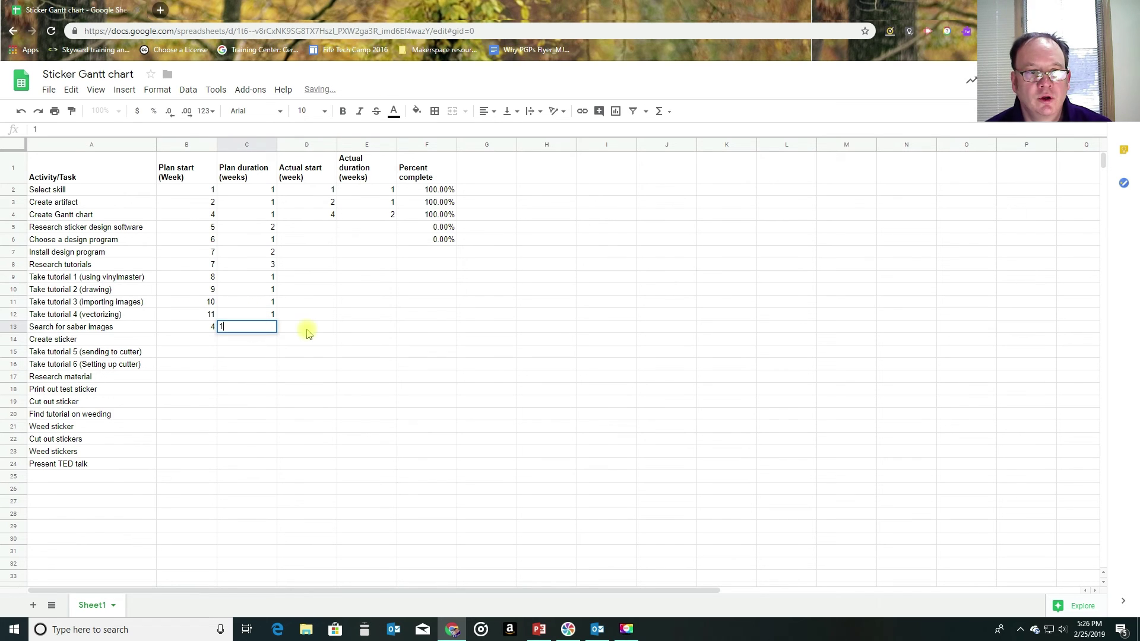
pyautogui.click(309, 327)
pyautogui.write('4')
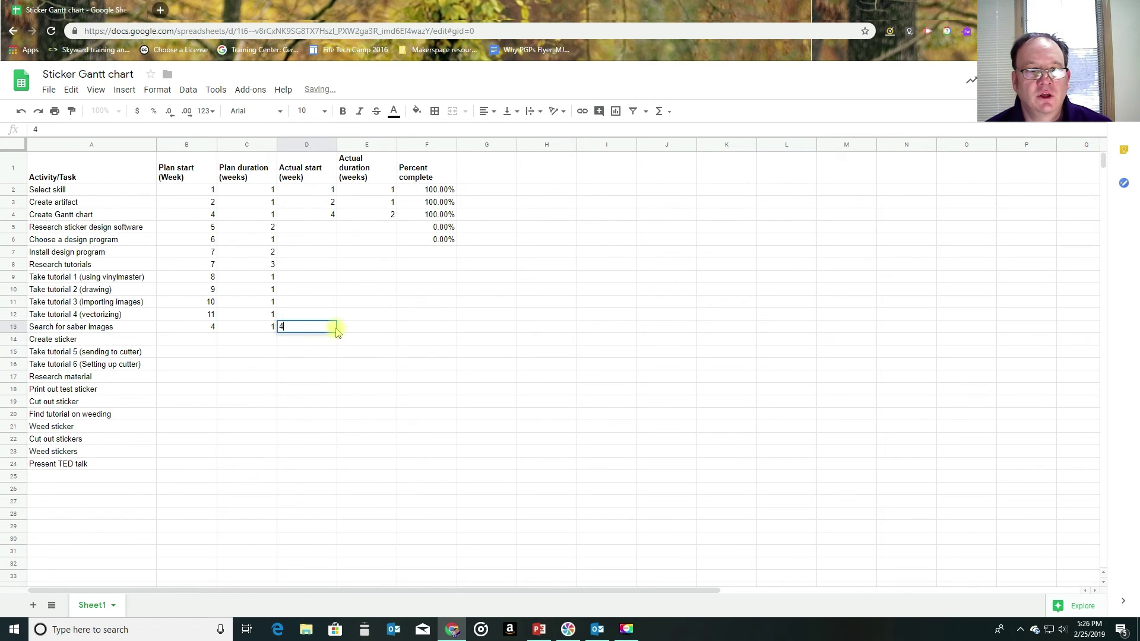
pyautogui.press('BackSpace')
pyautogui.write('5')
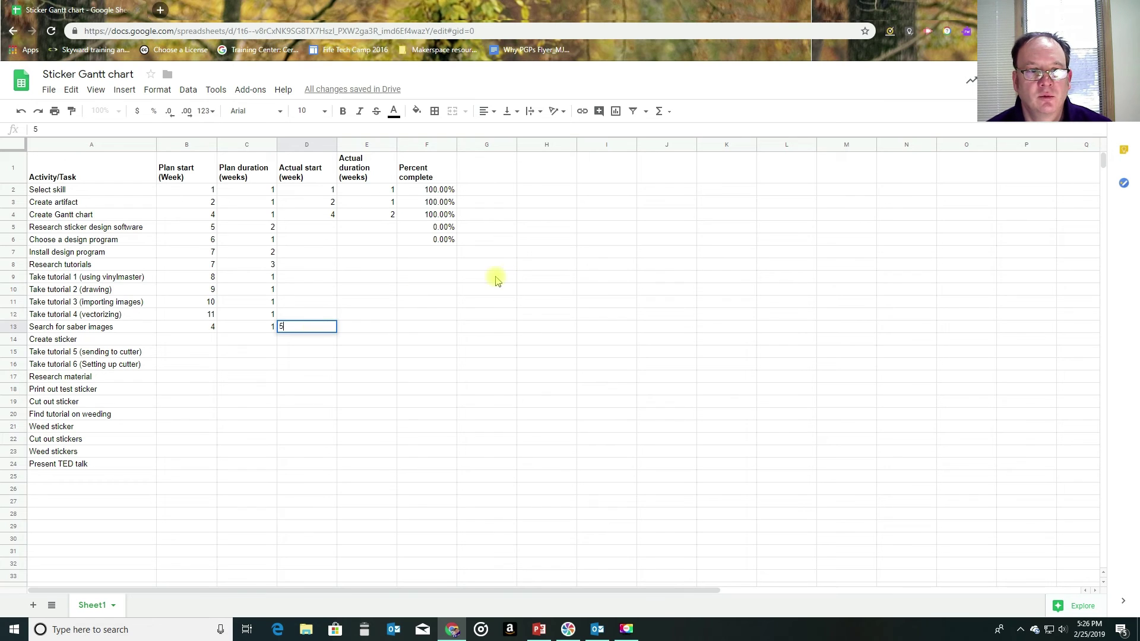
pyautogui.click(361, 329)
pyautogui.write('2')
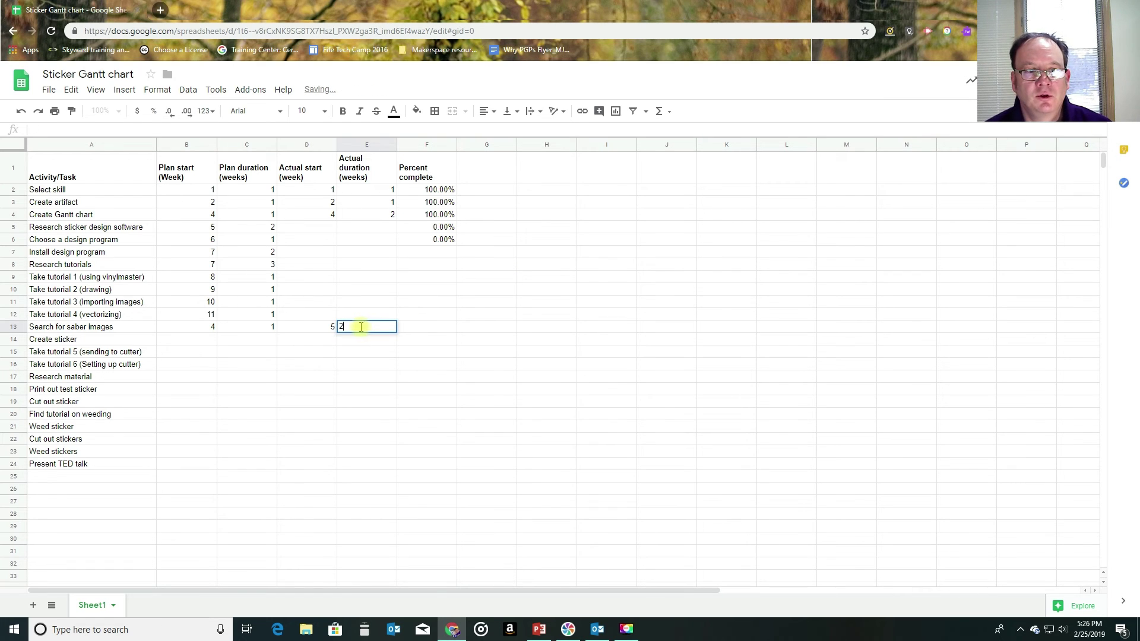
pyautogui.click(426, 328)
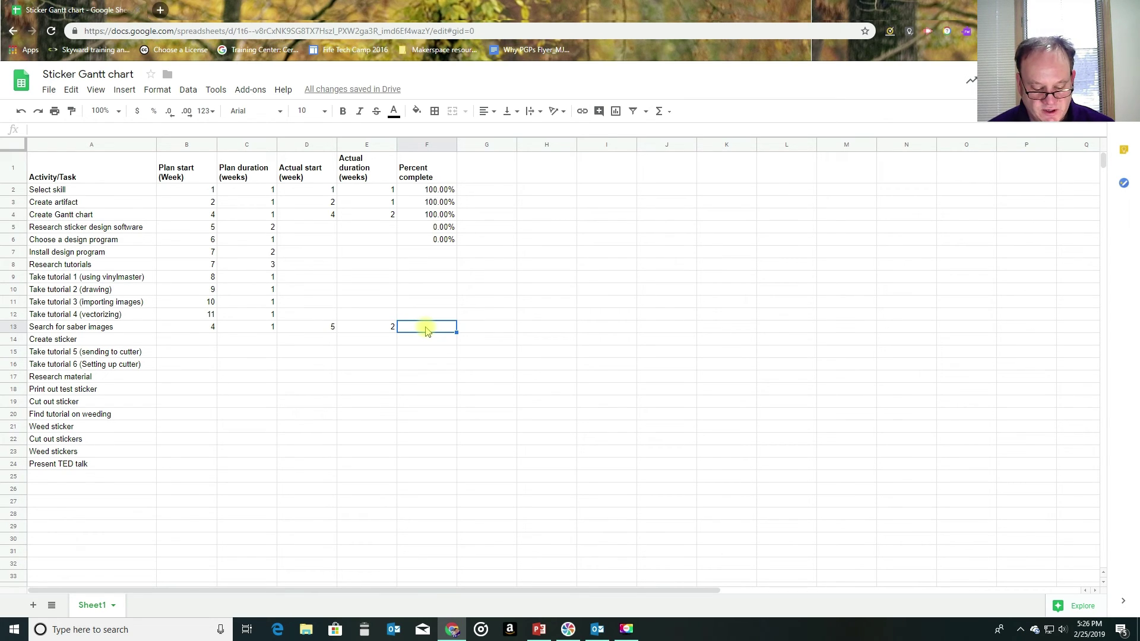
pyautogui.write('35%')
pyautogui.press('Return')
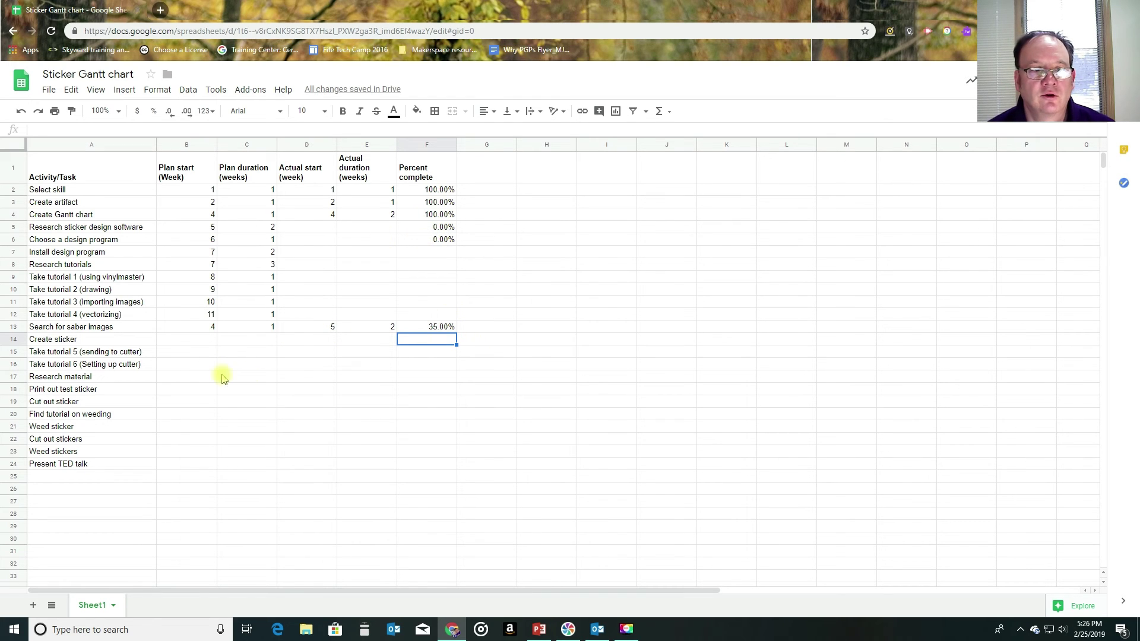
# Enter plan starts 12 for "Create sticker", 13 for "Take tutorial 5" and 14 for "Take tutorial 6".
pyautogui.click(198, 340)
pyautogui.write('12')
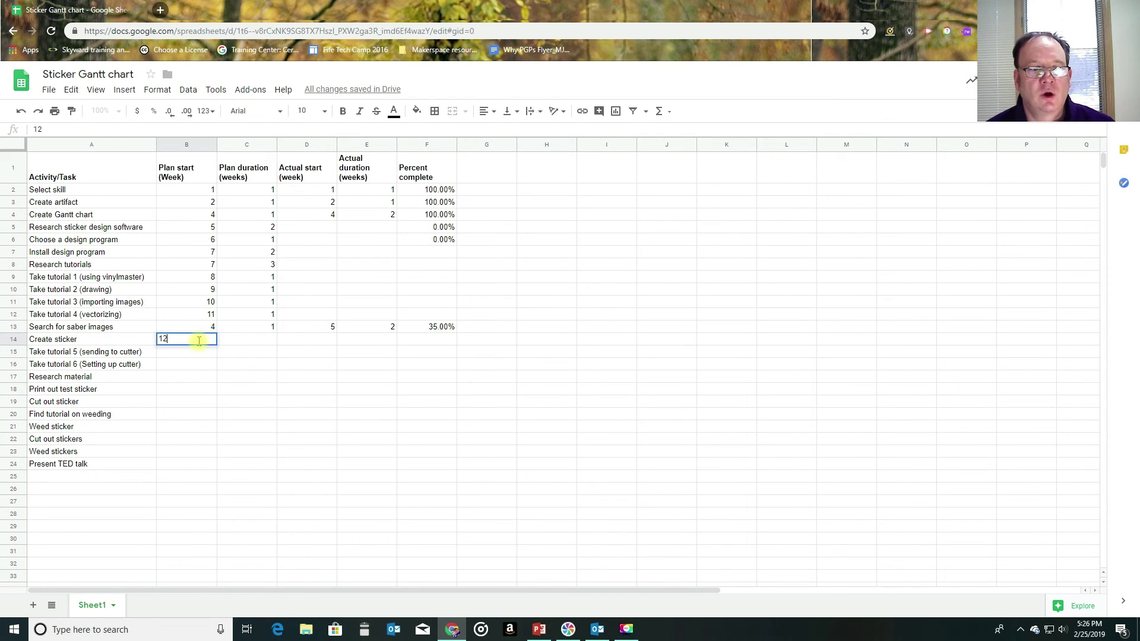
pyautogui.press('Return')
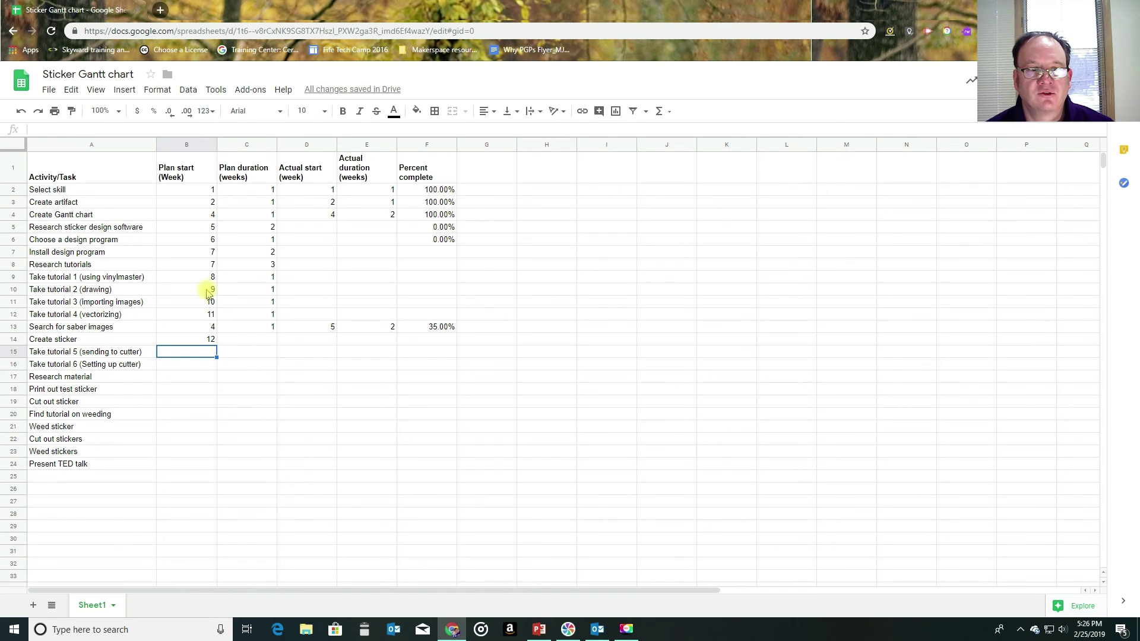
pyautogui.write('13')
pyautogui.press('Return')
pyautogui.write('14')
pyautogui.press('Return')
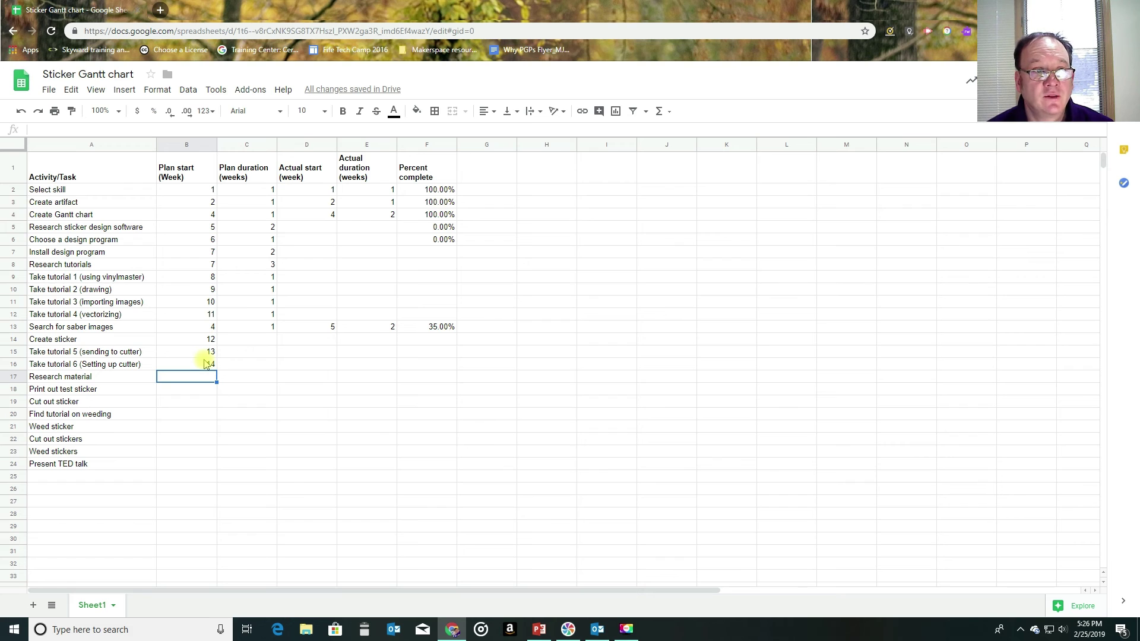
# Enter plan start 5 and plan duration 3 for the "Research material" task.
pyautogui.write('5')
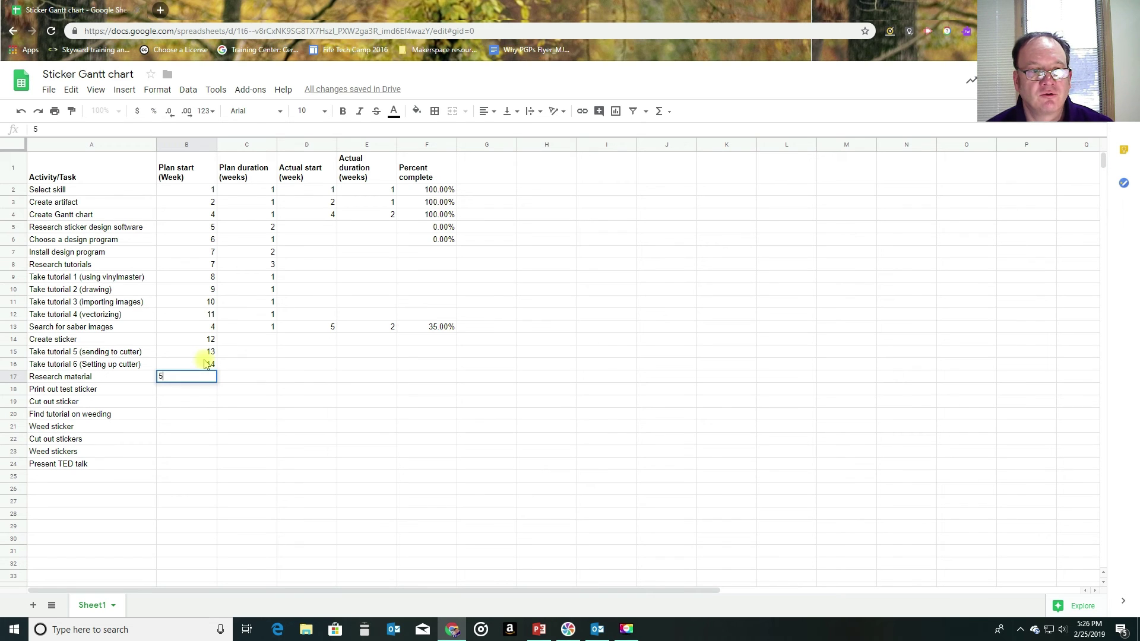
pyautogui.press('Tab')
pyautogui.write('3')
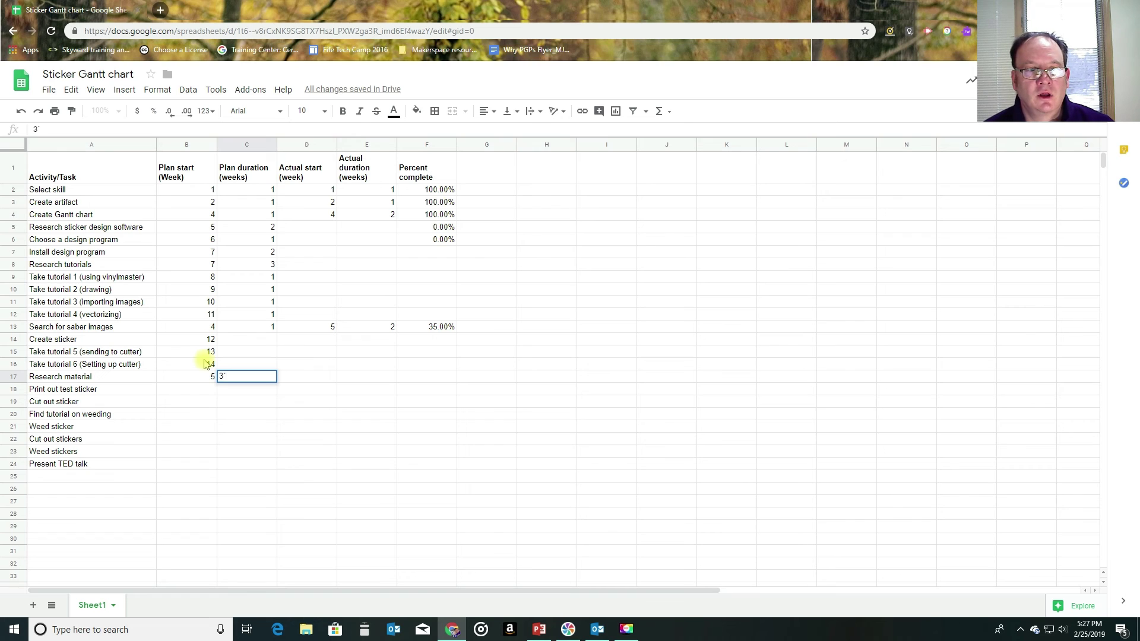
pyautogui.press('Tab')
# Enter actual start 5 and 75% complete for "Research material", leaving its actual duration blank.
pyautogui.write('5``')
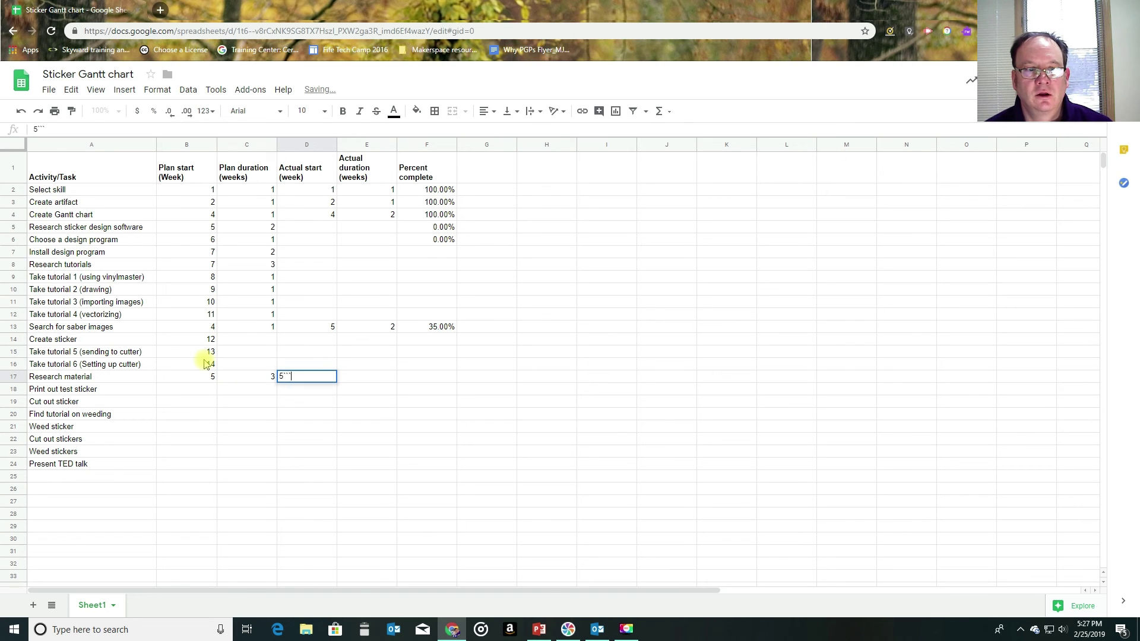
pyautogui.press('BackSpace')
pyautogui.press('BackSpace')
pyautogui.press('BackSpace')
pyautogui.press('BackSpace')
pyautogui.press('Tab')
pyautogui.press('Left')
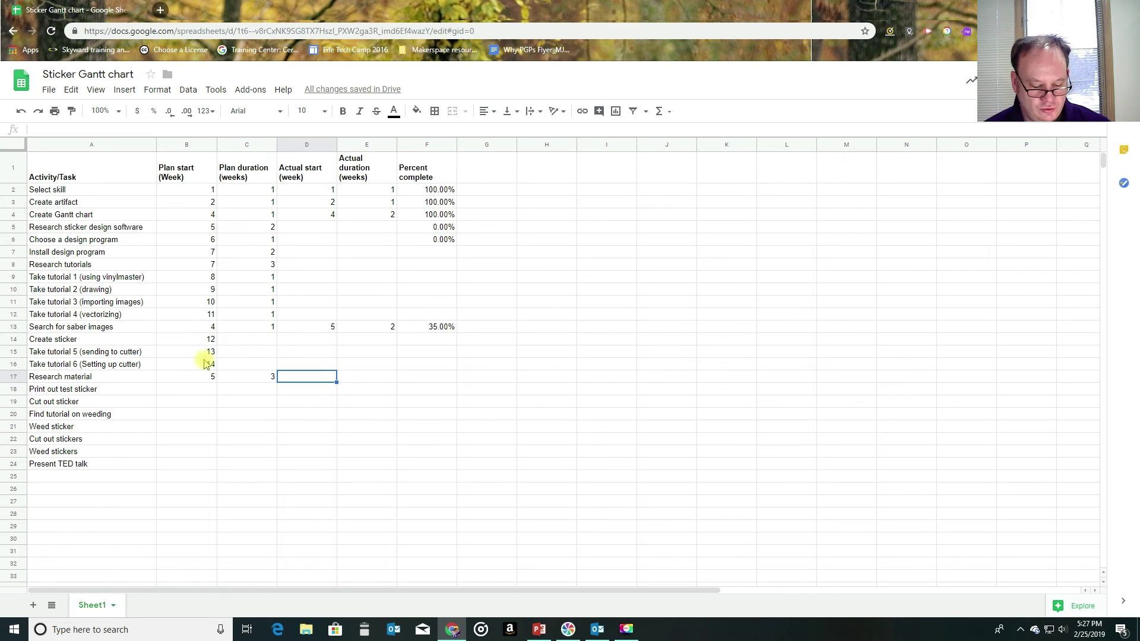
pyautogui.write('4')
pyautogui.write('5')
pyautogui.press('Tab')
pyautogui.press('Tab')
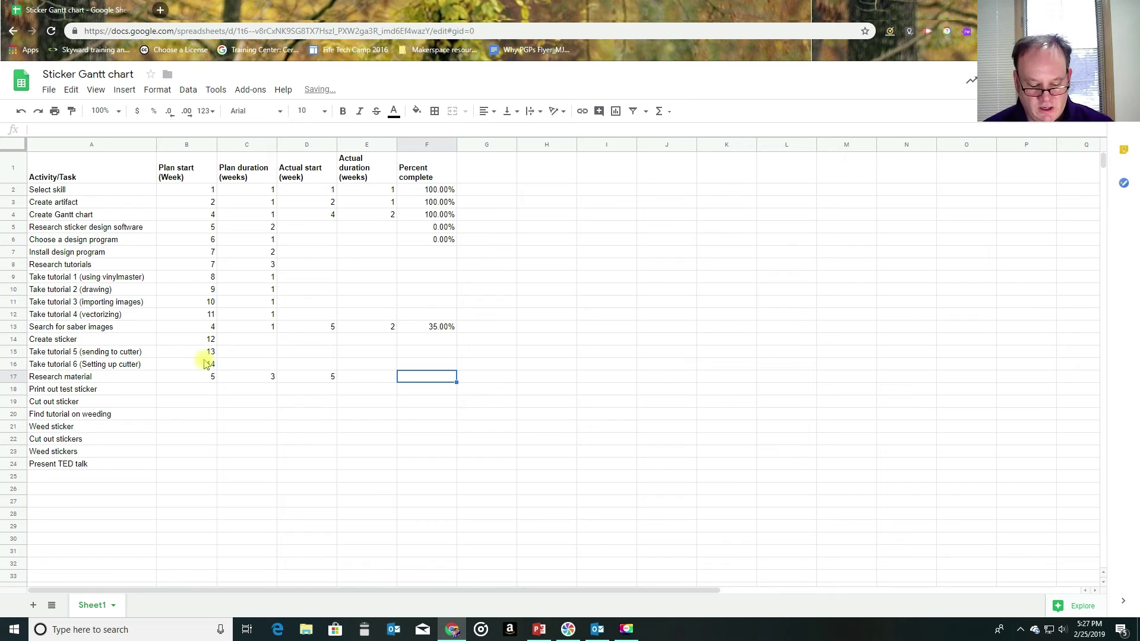
pyautogui.write('75')
pyautogui.press('Return')
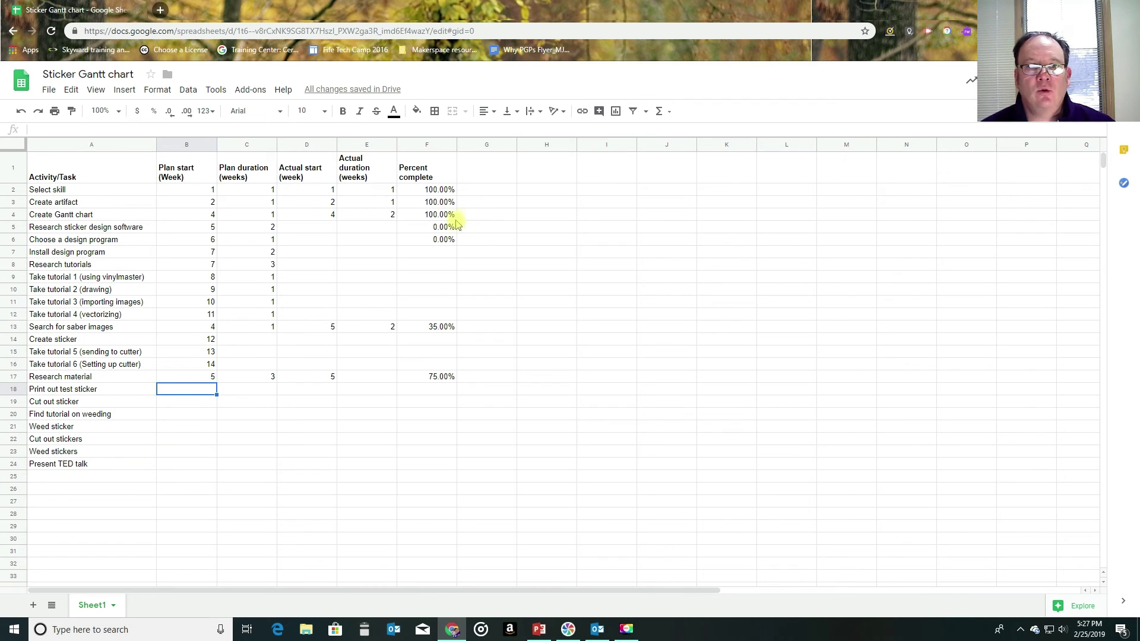
# Set percent complete to 0% for the tasks from "Install design program" through "Take tutorial 3 (importing images)".
pyautogui.click(435, 257)
pyautogui.write('0')
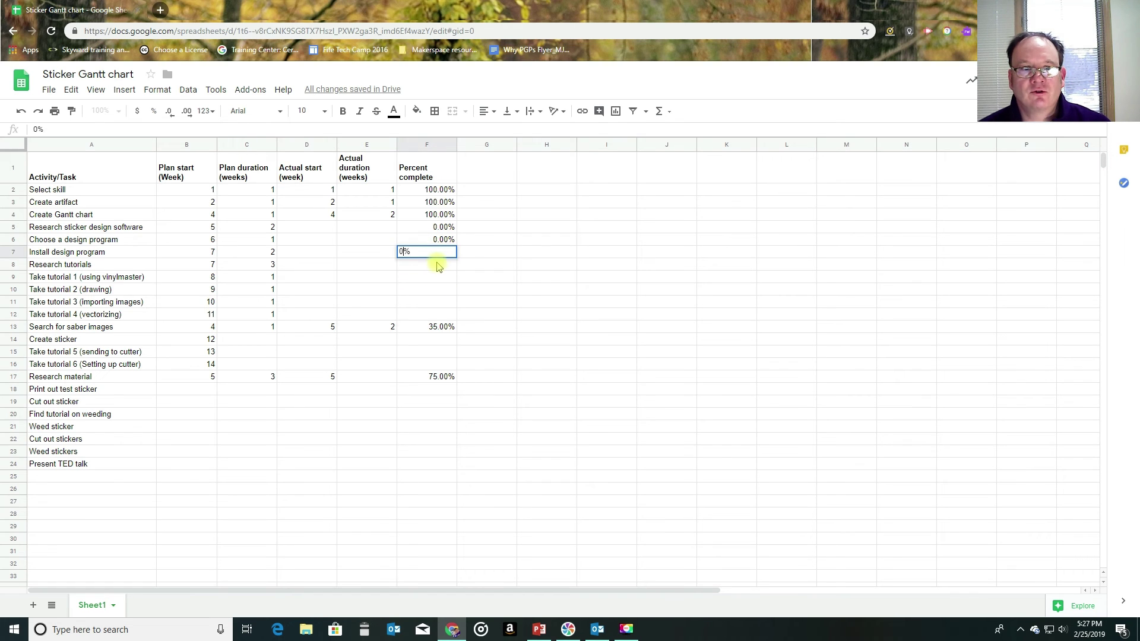
pyautogui.click(436, 264)
pyautogui.write('0')
pyautogui.click(436, 278)
pyautogui.click(436, 290)
pyautogui.write('0')
pyautogui.press('Return')
pyautogui.write('0')
pyautogui.press('Return')
pyautogui.click(437, 276)
pyautogui.write('0')
# Set percent complete to 0% for "Create sticker", "Take tutorial 5" and "Take tutorial 6".
pyautogui.click(440, 314)
pyautogui.click(442, 341)
pyautogui.write('0')
pyautogui.click(438, 310)
pyautogui.click(439, 350)
pyautogui.write('0')
pyautogui.click(440, 365)
pyautogui.write('0')
# Set percent complete to 0% for "Print out test sticker", "Cut out sticker" and "Find tutorial on weeding".
pyautogui.click(437, 389)
pyautogui.click(436, 400)
pyautogui.write('0')
pyautogui.click(436, 389)
pyautogui.click(437, 400)
pyautogui.click(435, 388)
pyautogui.write('0')
pyautogui.click(433, 414)
pyautogui.write('0')
# Set percent complete to 0% for "Weed sticker", "Cut out stickers", "Weed stickers" and "Present TED talk".
pyautogui.click(433, 426)
pyautogui.click(433, 438)
pyautogui.write('0')
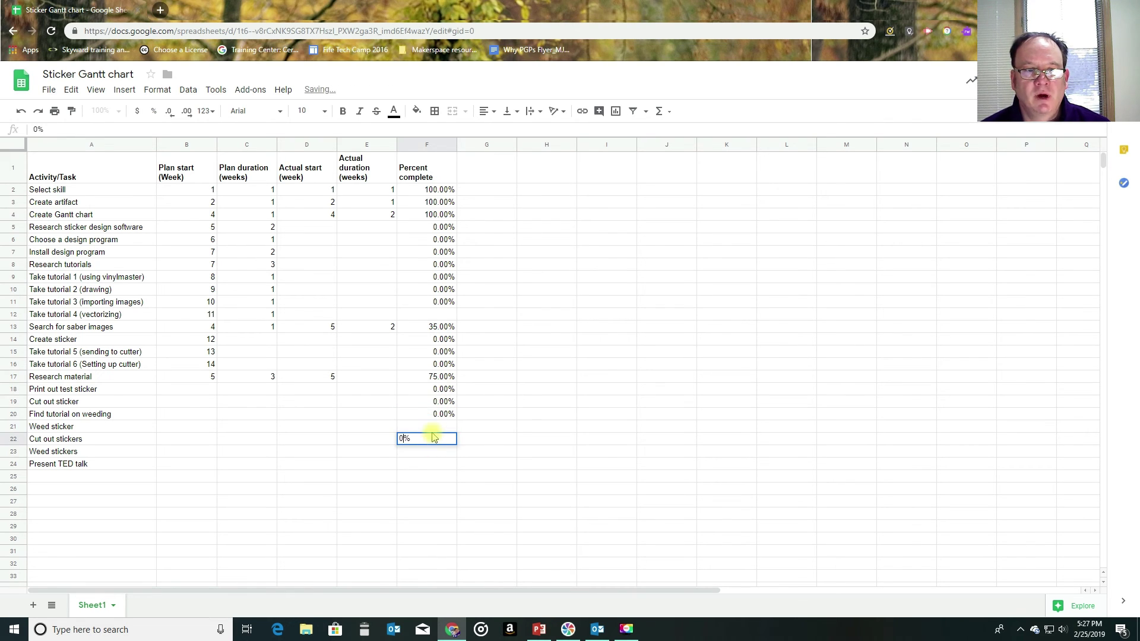
pyautogui.click(432, 426)
pyautogui.write('0')
pyautogui.click(433, 442)
pyautogui.click(432, 453)
pyautogui.write('0')
pyautogui.click(433, 466)
pyautogui.write('0')
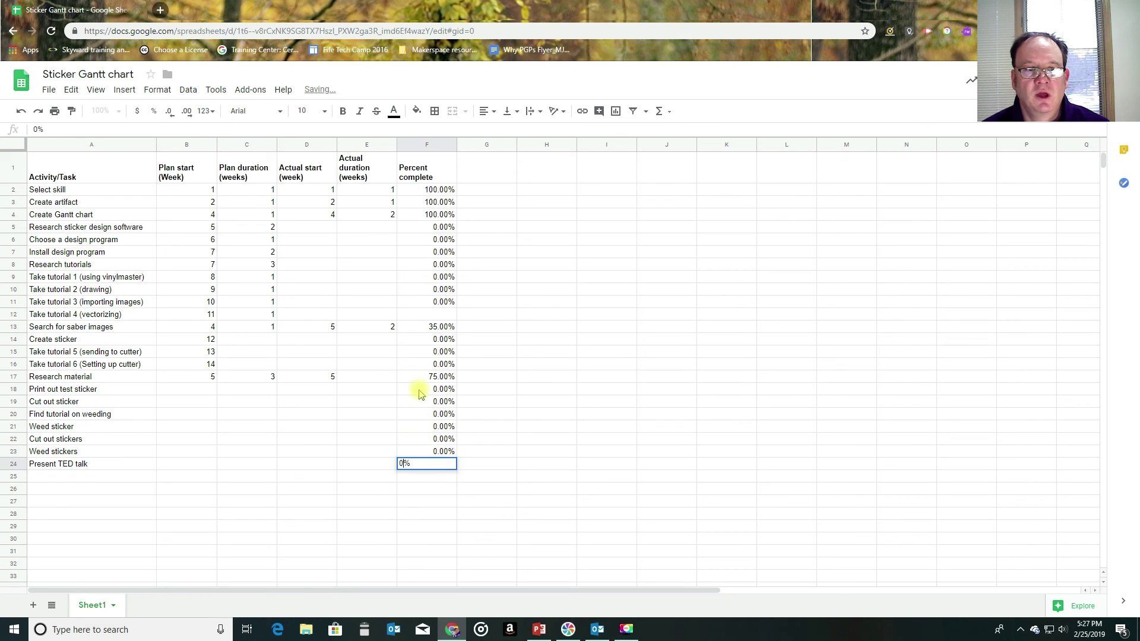
# Set percent complete to 0% for the skipped "Take tutorial 4 (vectorizing)" task.
pyautogui.click(432, 316)
pyautogui.write('0')
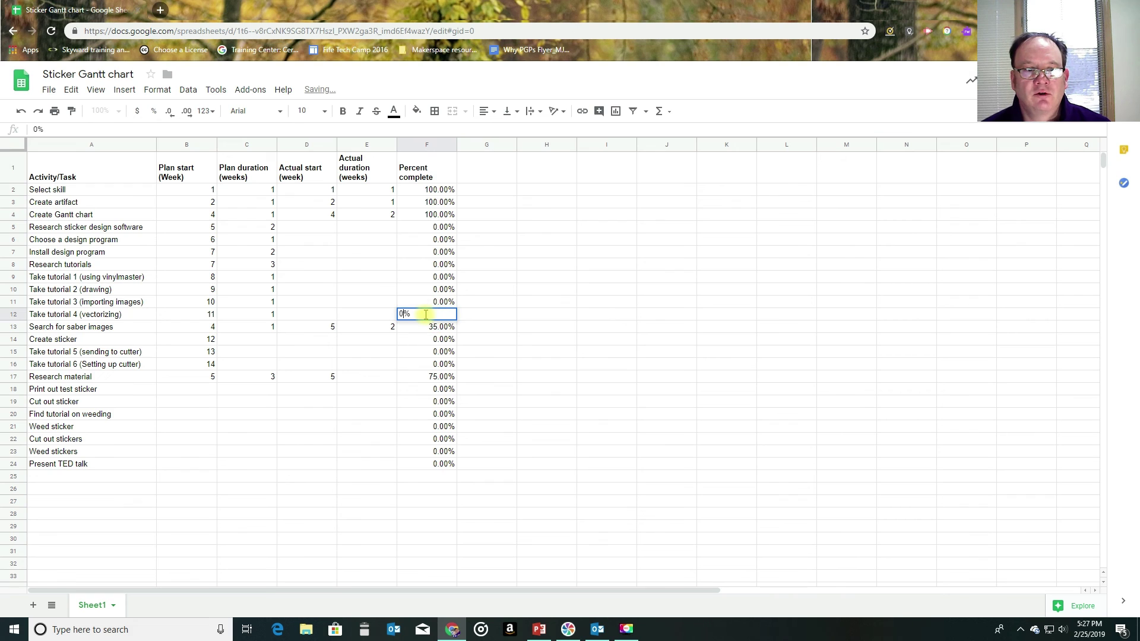
pyautogui.click(416, 391)
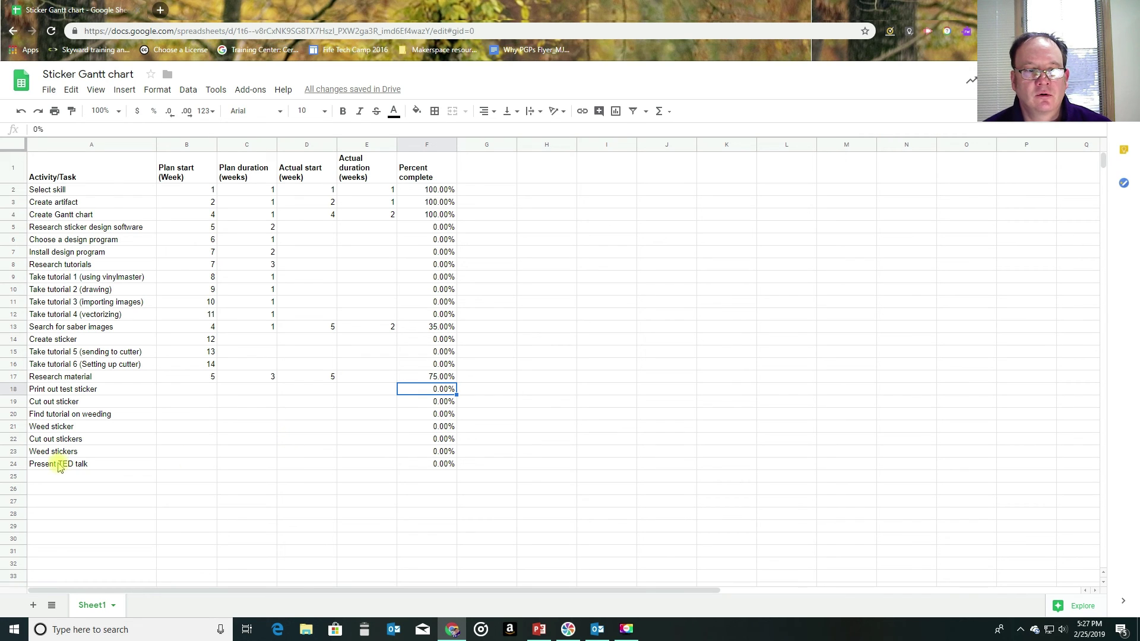
# Insert a row above "Present TED talk" and enter the task "Create notes for TED talk" in it.
pyautogui.click(59, 465)
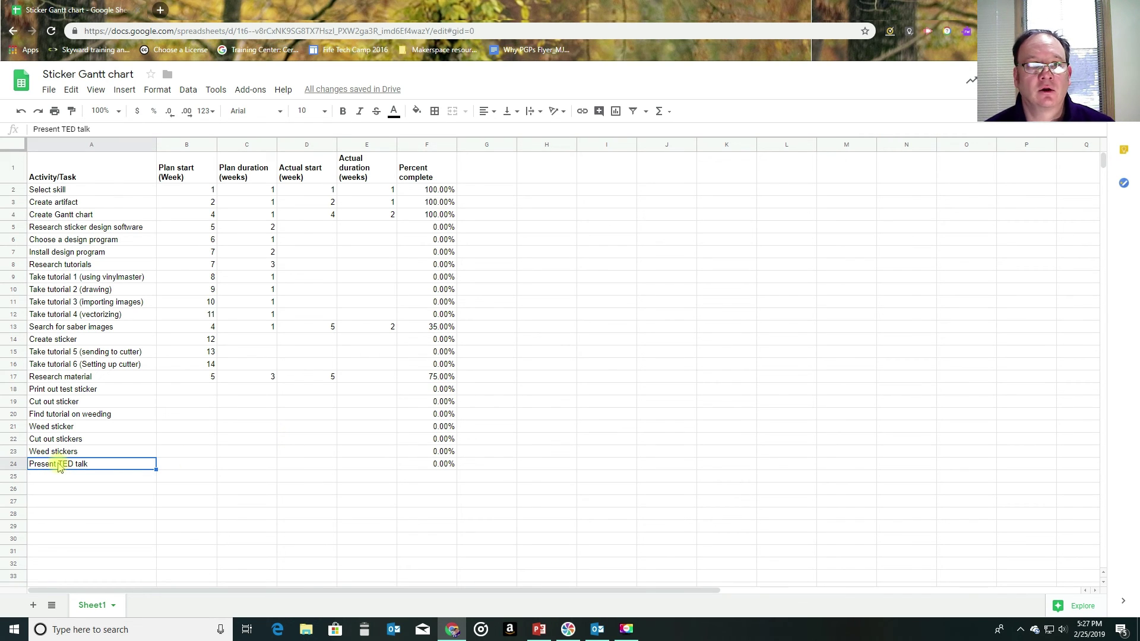
pyautogui.click(126, 91)
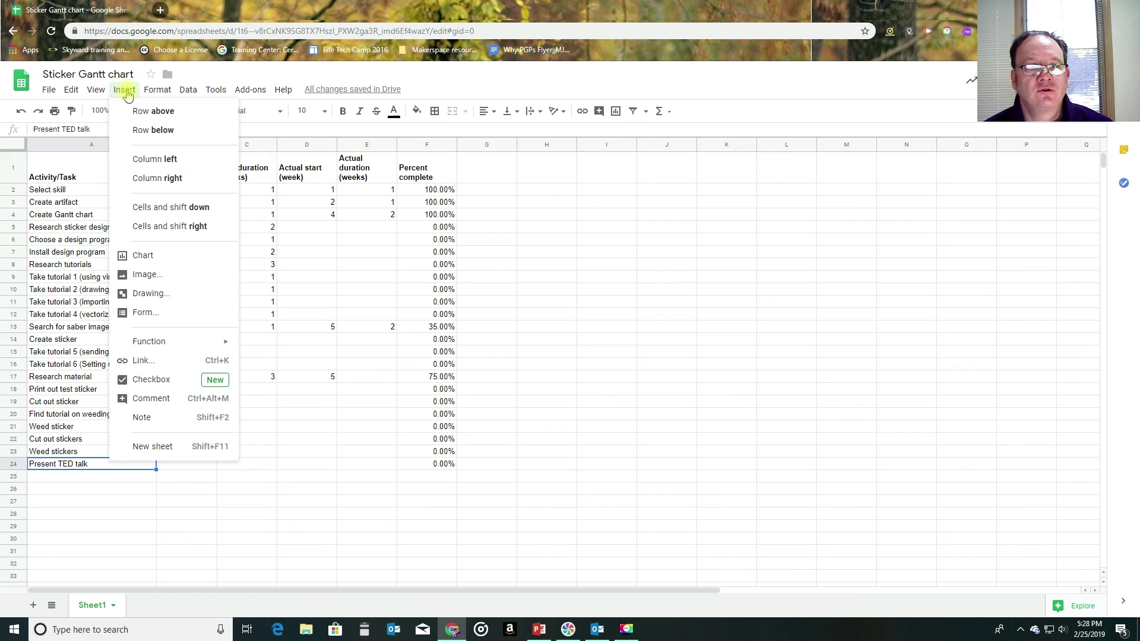
pyautogui.click(142, 112)
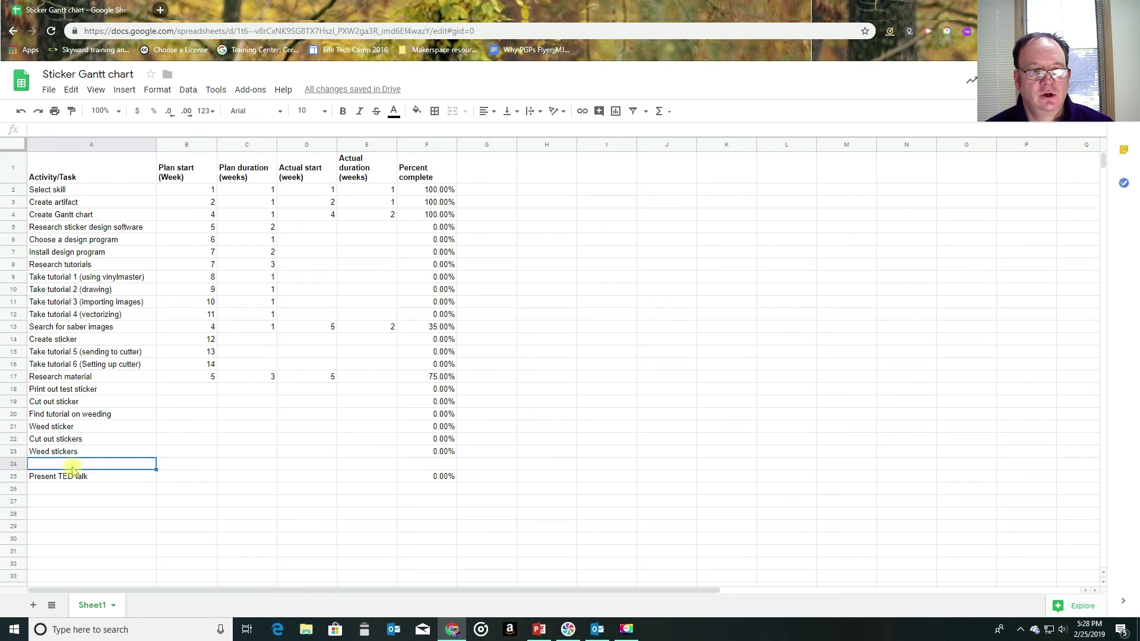
pyautogui.write('Cr')
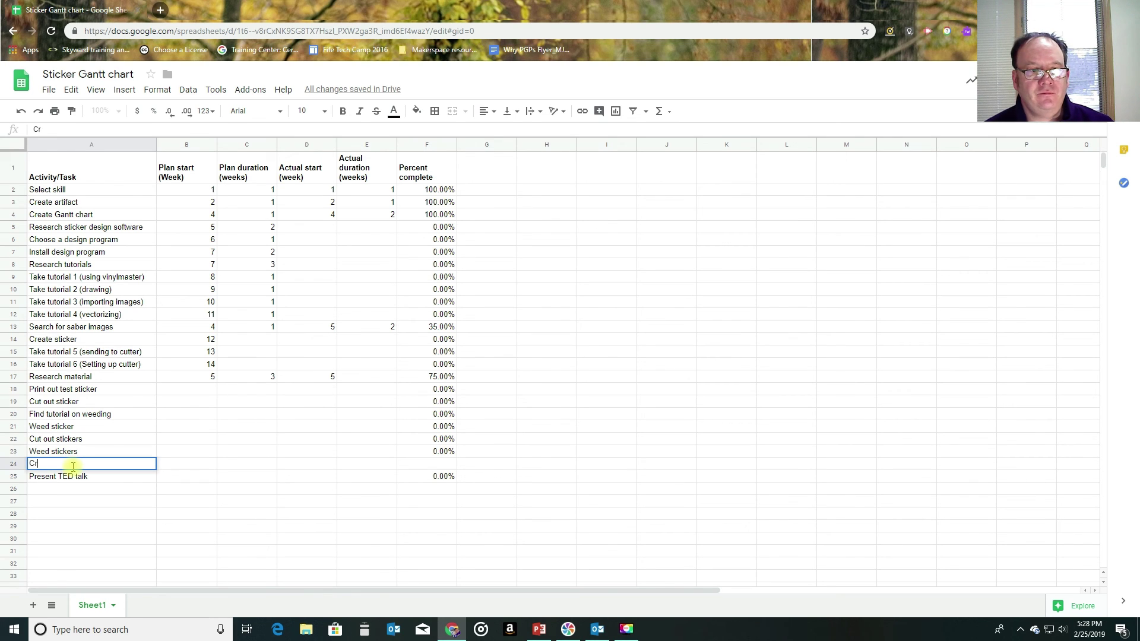
pyautogui.write('eate notes for TED tal')
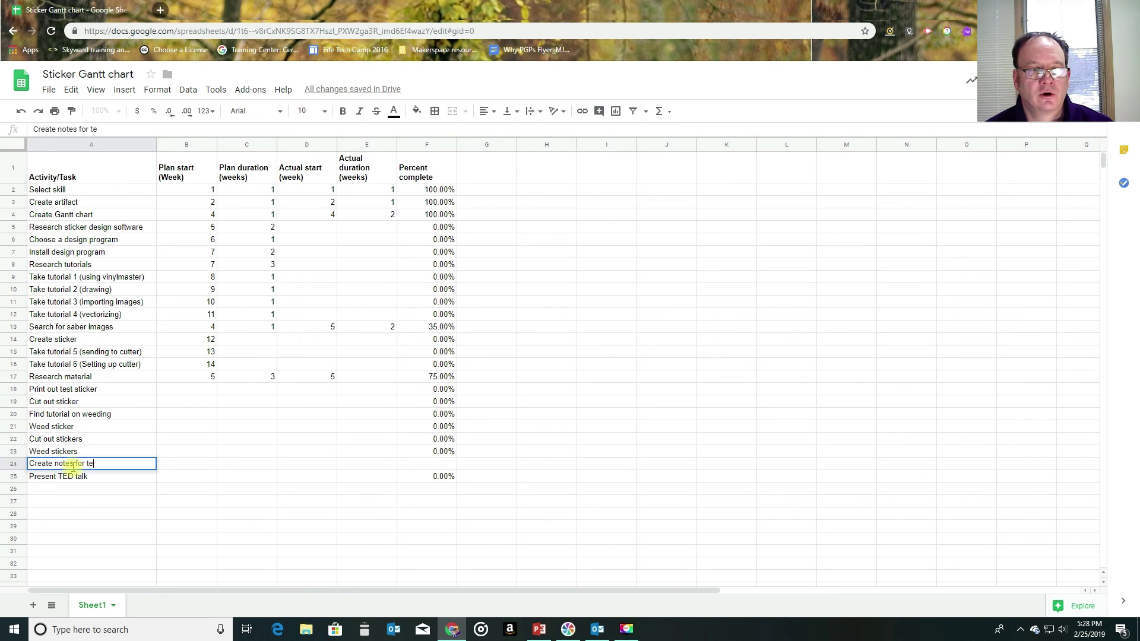
pyautogui.write('k')
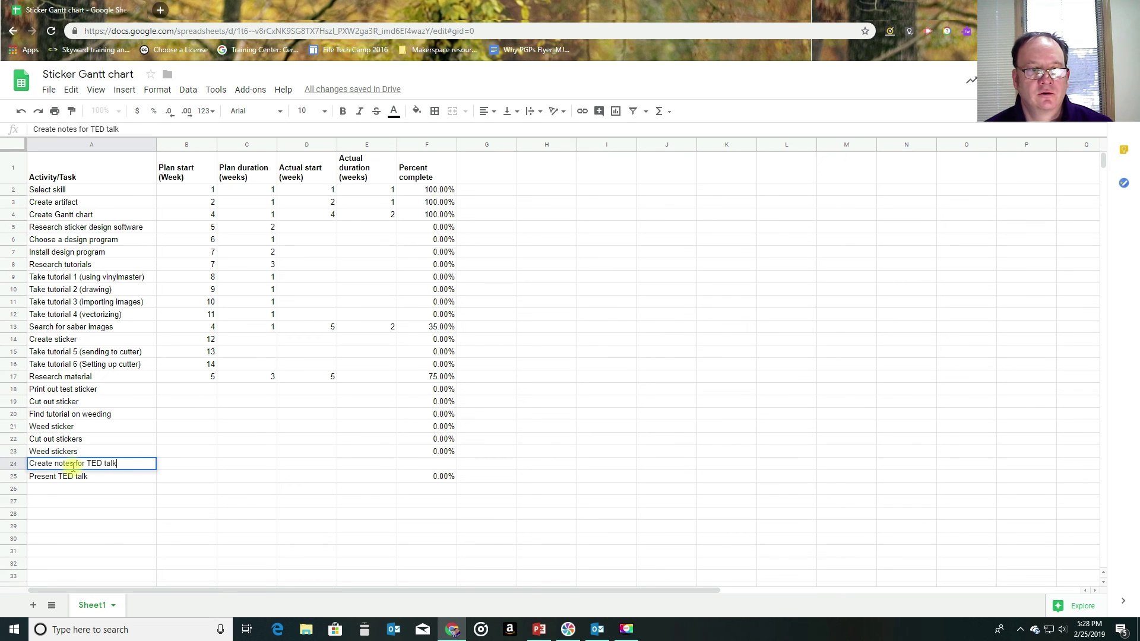
pyautogui.press('Tab')
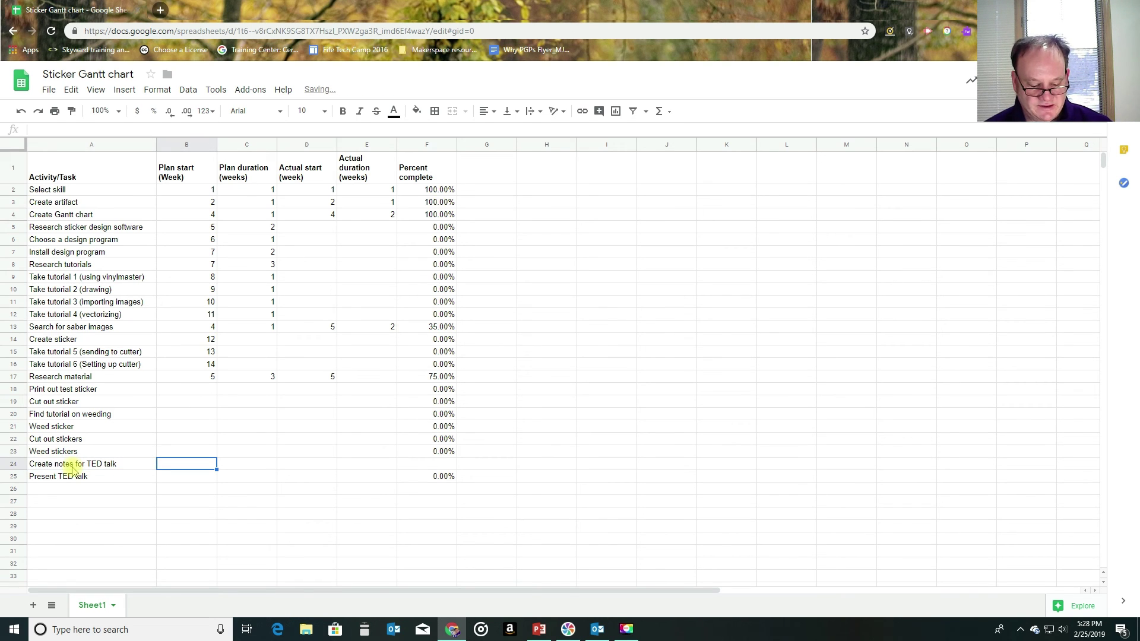
# Enter plan start 15, plan duration 2 and 0% complete for "Create notes for TED talk", leaving its actual values blank.
pyautogui.write('15')
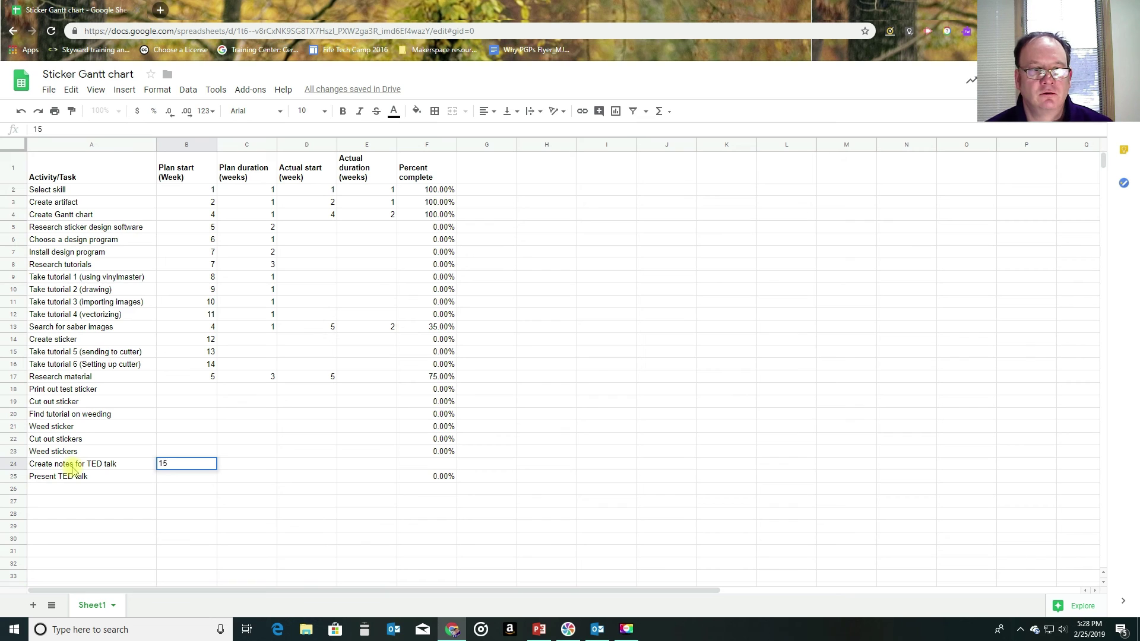
pyautogui.press('Tab')
pyautogui.press('Tab')
pyautogui.press('Tab')
pyautogui.press('Left')
pyautogui.press('Left')
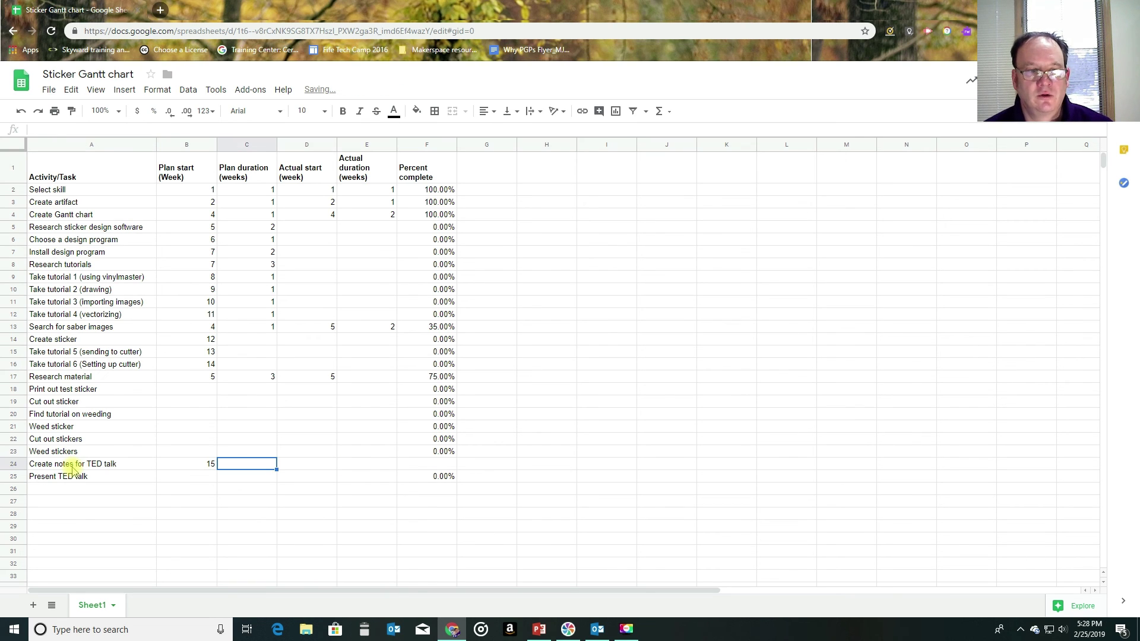
pyautogui.write('2')
pyautogui.press('Right')
pyautogui.press('Right')
pyautogui.press('Right')
pyautogui.write('0%')
pyautogui.click(72, 475)
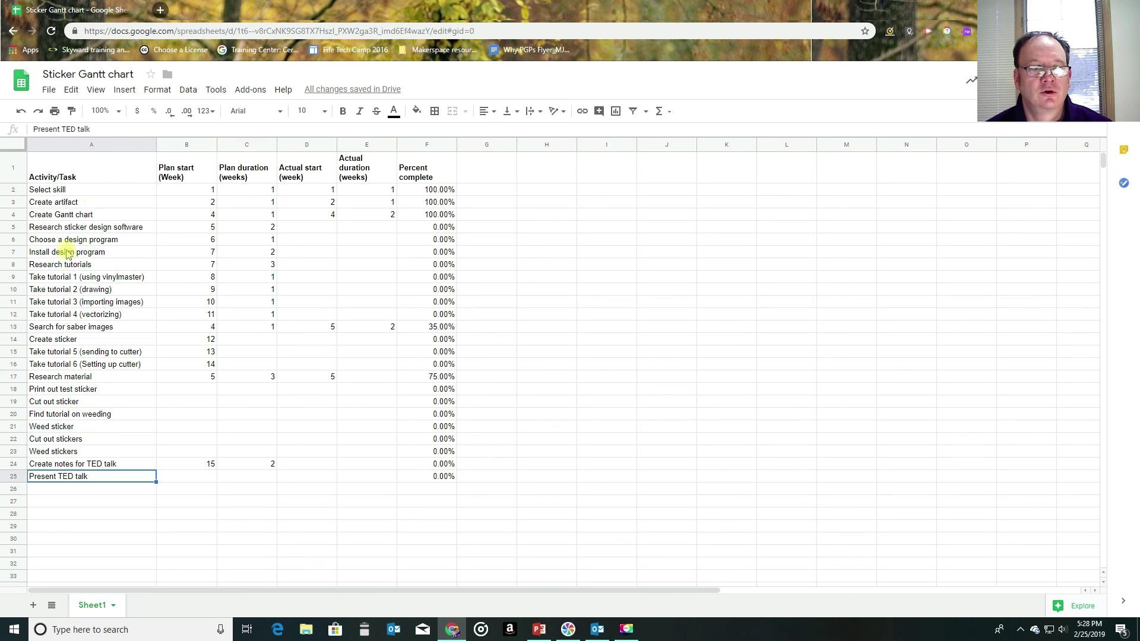
# Insert a row below "Create notes for TED talk" and enter the task "Practice speech" in it.
pyautogui.click(69, 464)
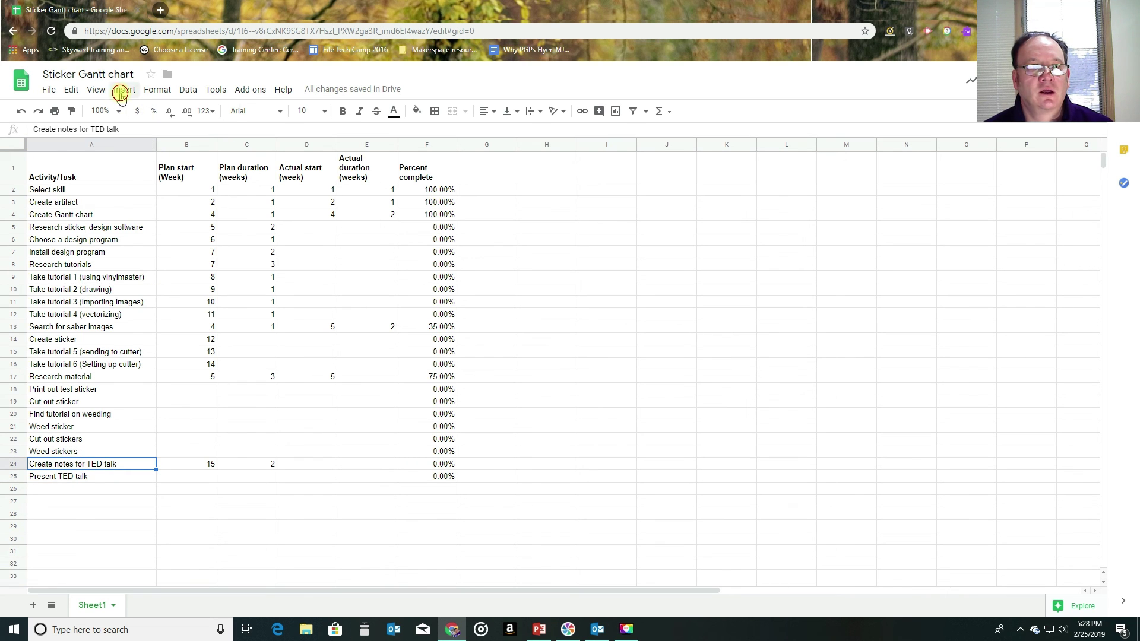
pyautogui.click(124, 89)
pyautogui.click(134, 127)
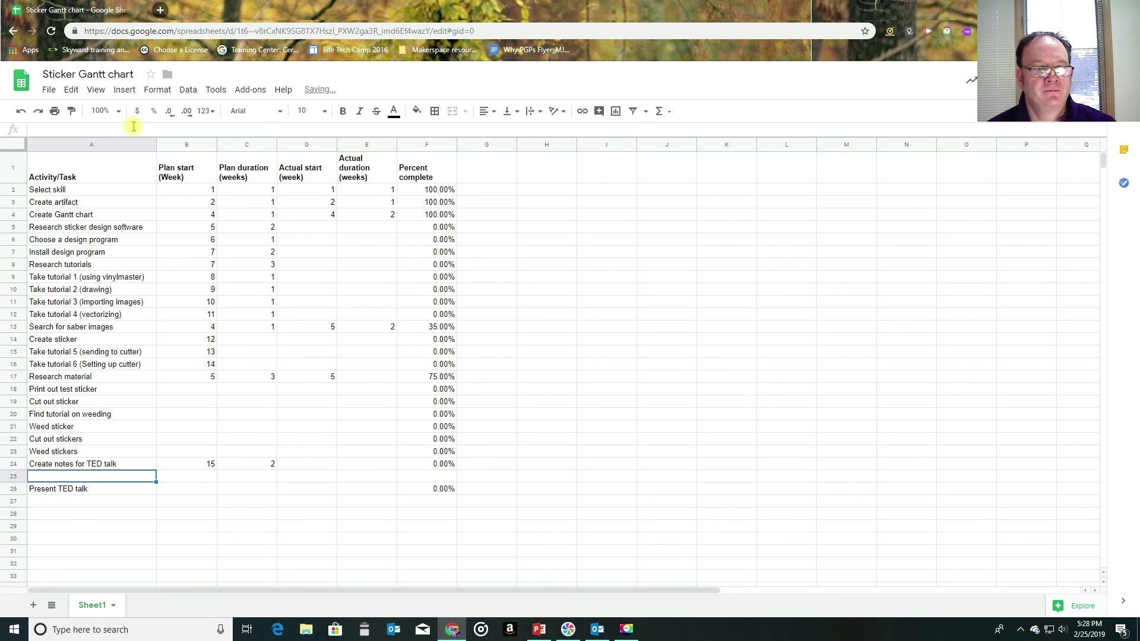
pyautogui.write('Practice ')
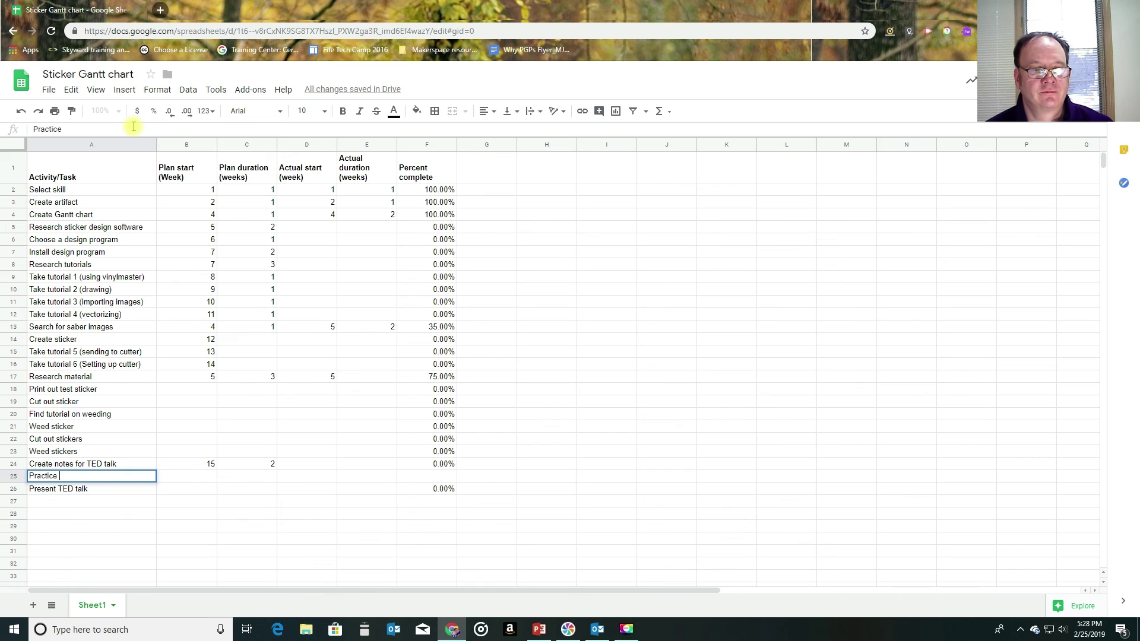
pyautogui.write('speech')
pyautogui.press('Tab')
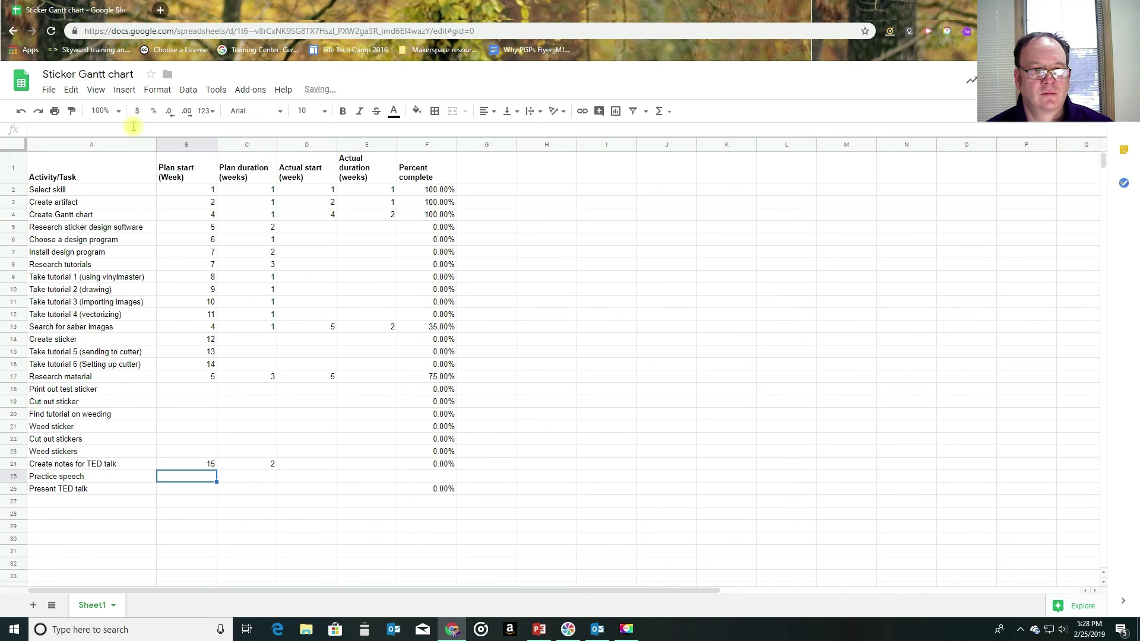
# Enter plan start 17, plan duration 3 and 0% complete for "Practice speech", leaving its actual values blank.
pyautogui.write('1')
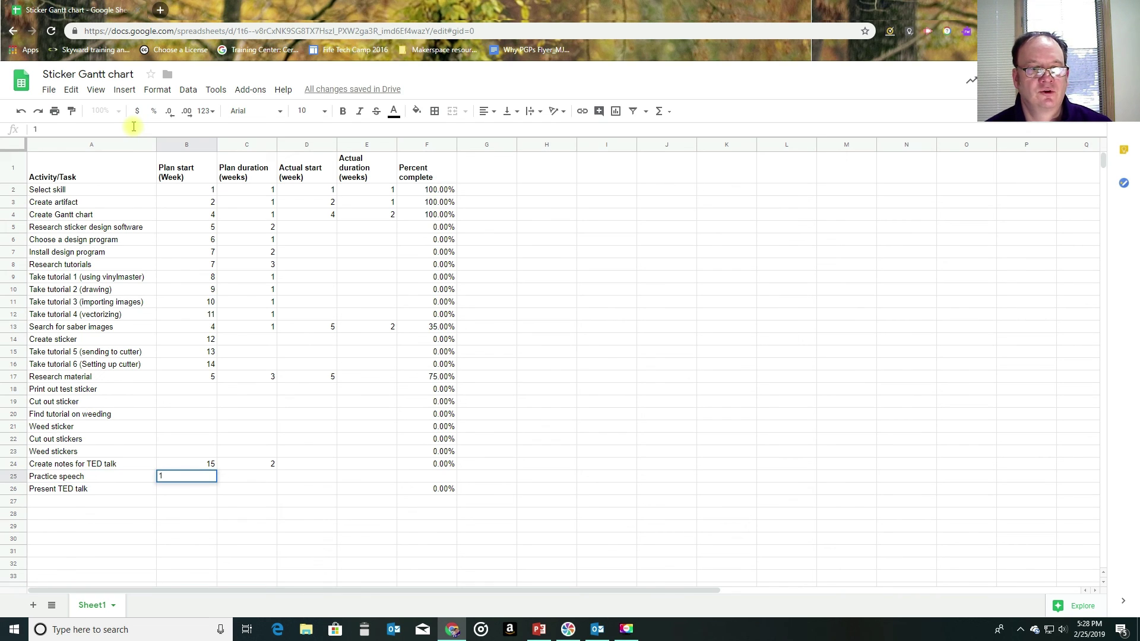
pyautogui.write('7')
pyautogui.press('Tab')
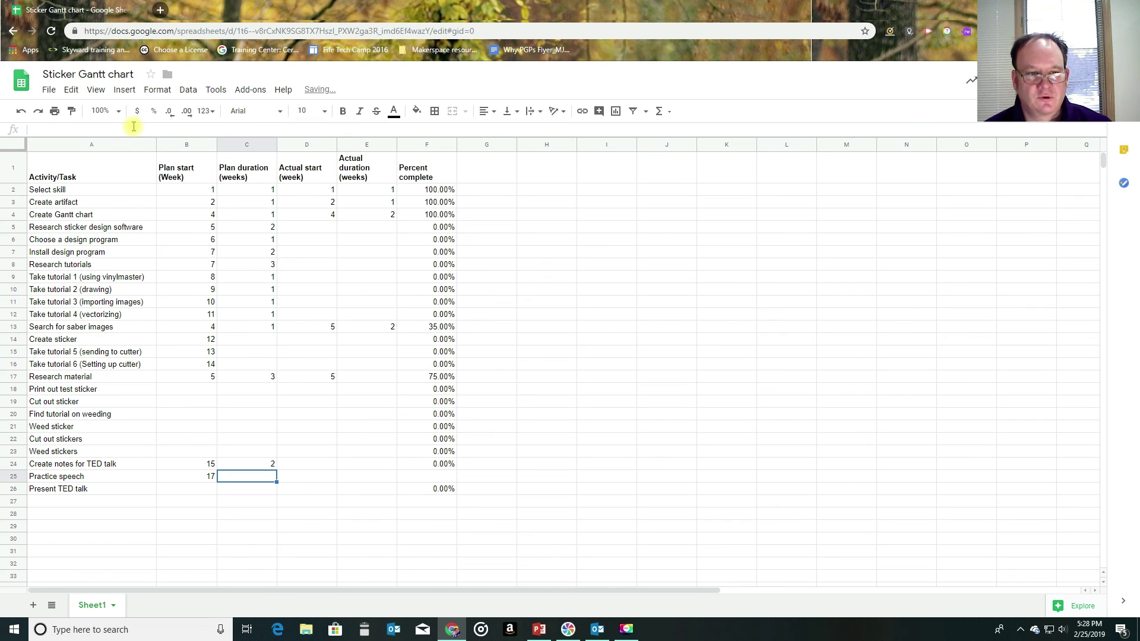
pyautogui.write('3')
pyautogui.press('Tab')
pyautogui.press('Tab')
pyautogui.press('Tab')
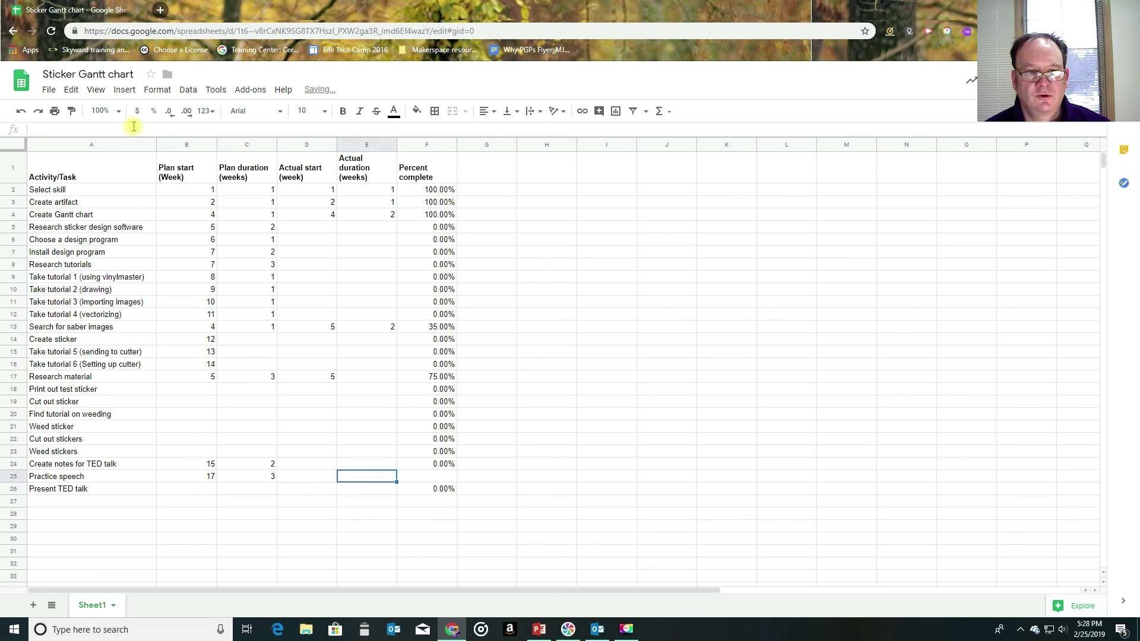
pyautogui.write('0')
pyautogui.press('Return')
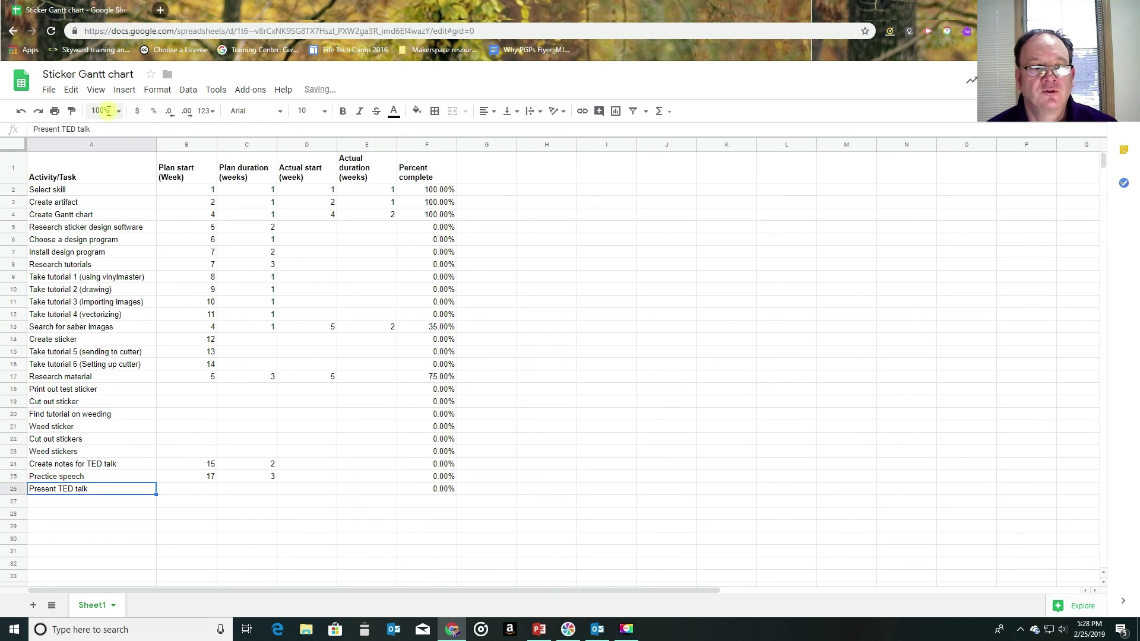